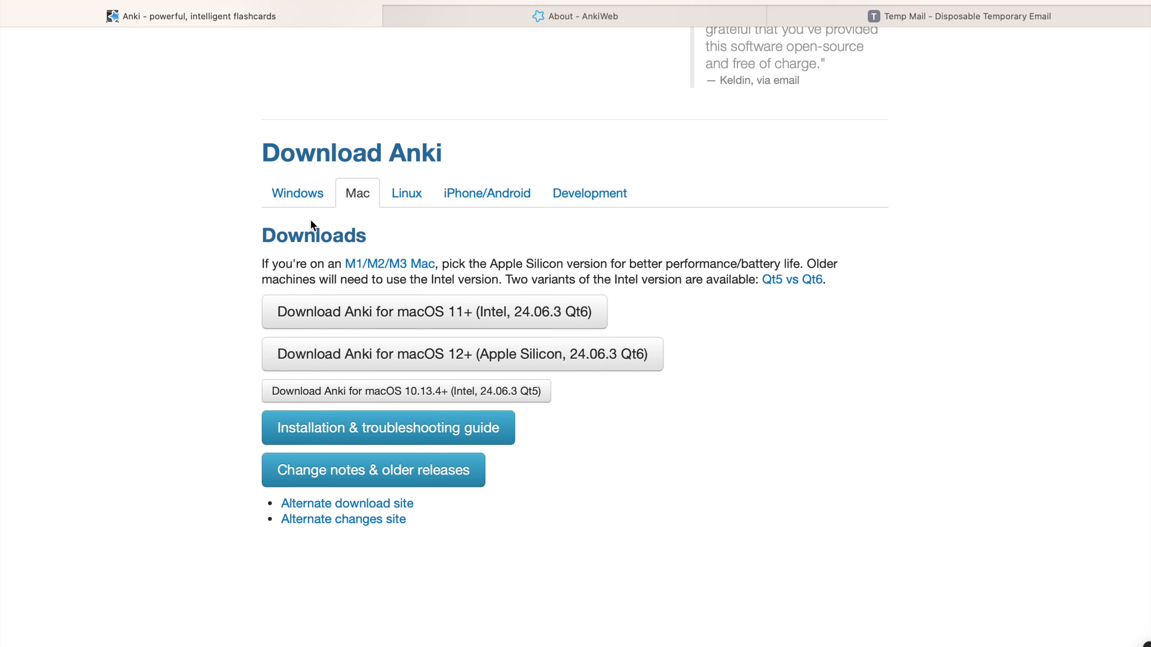
Show the Windows downloads on the Anki site and launch the Anki application from the desktop.
left_click(303, 199)
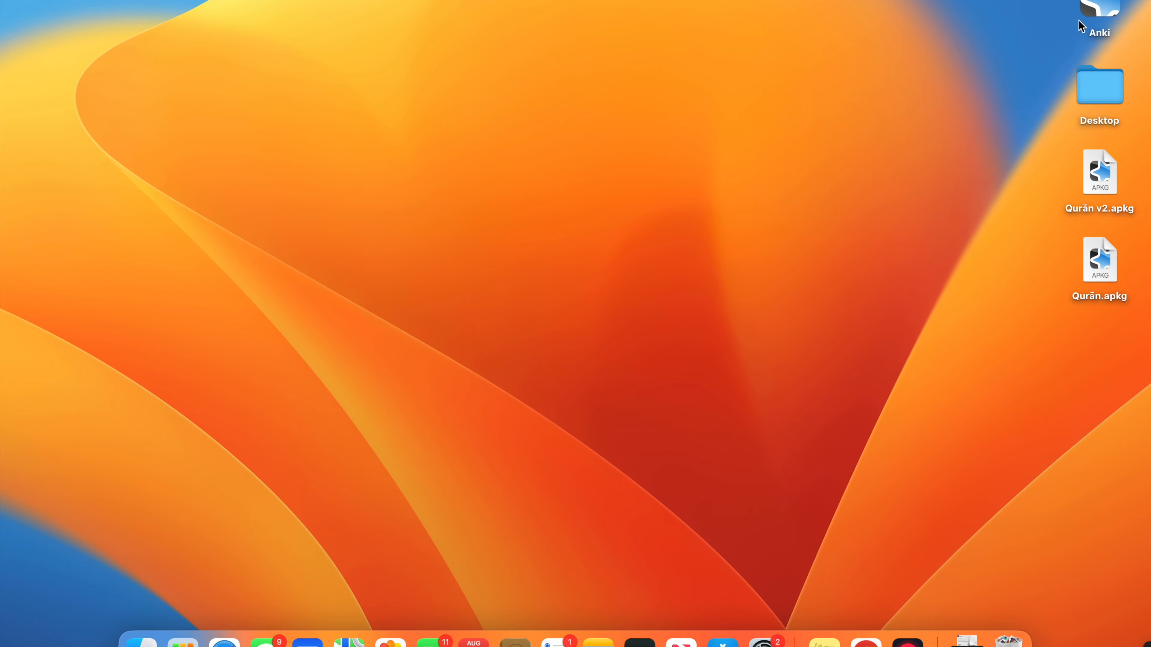
double_click(1094, 11)
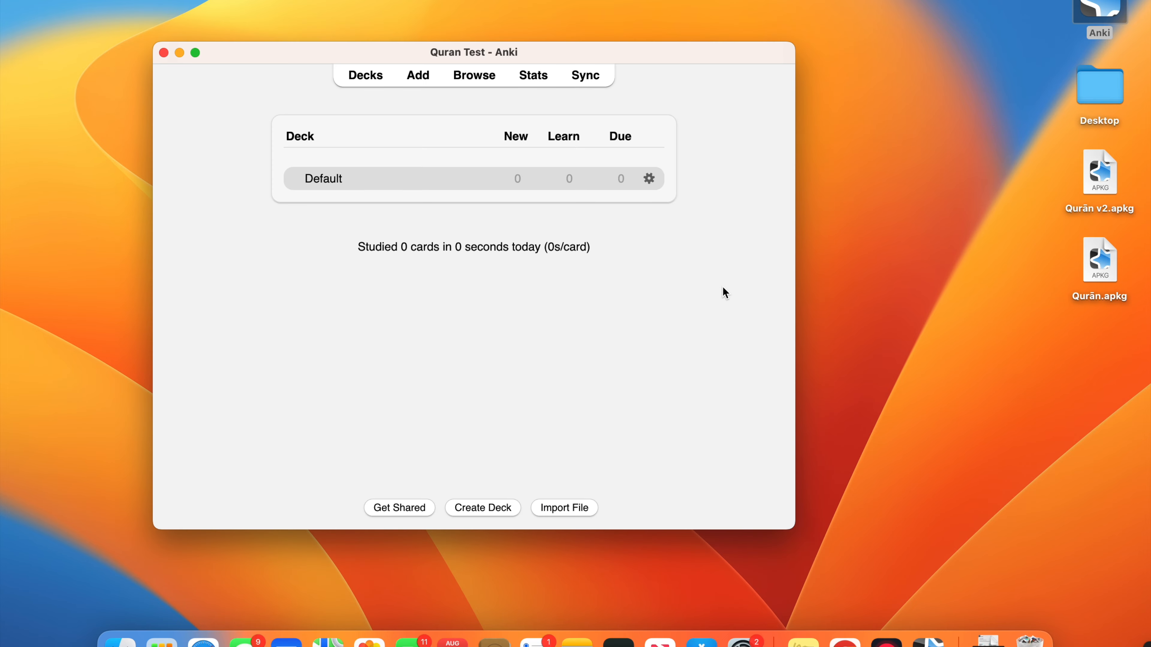
Switch to the AnkiWeb site in the browser and sign up for a free account with the e-mail address and a new password.
key("ctrl+Right")
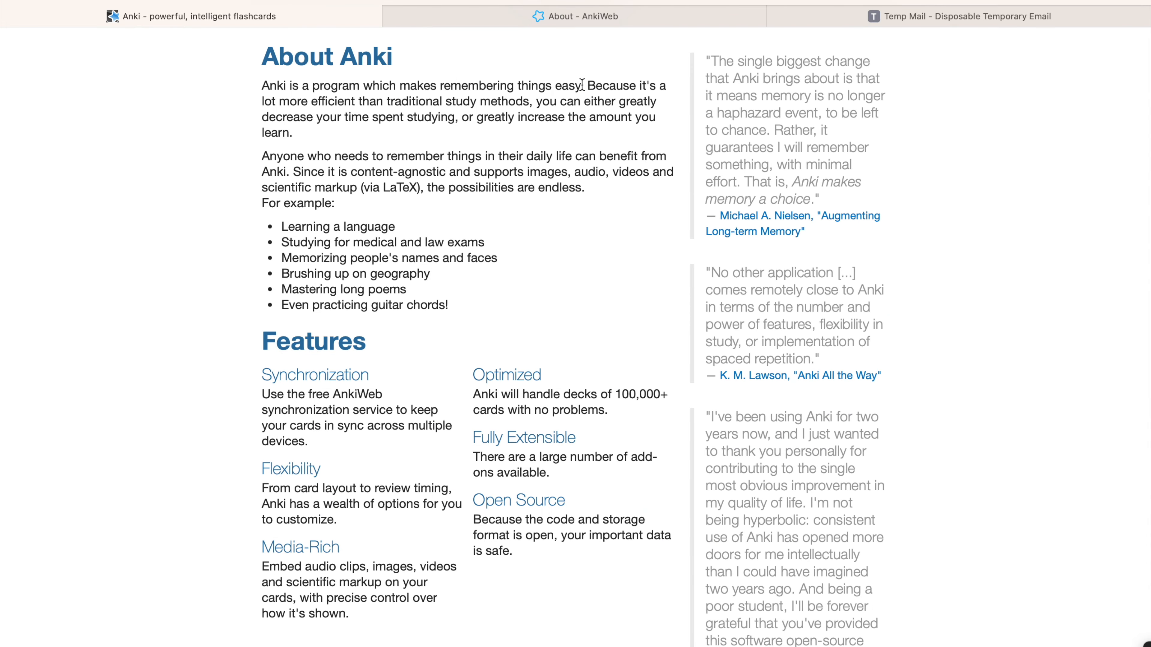
left_click(583, 26)
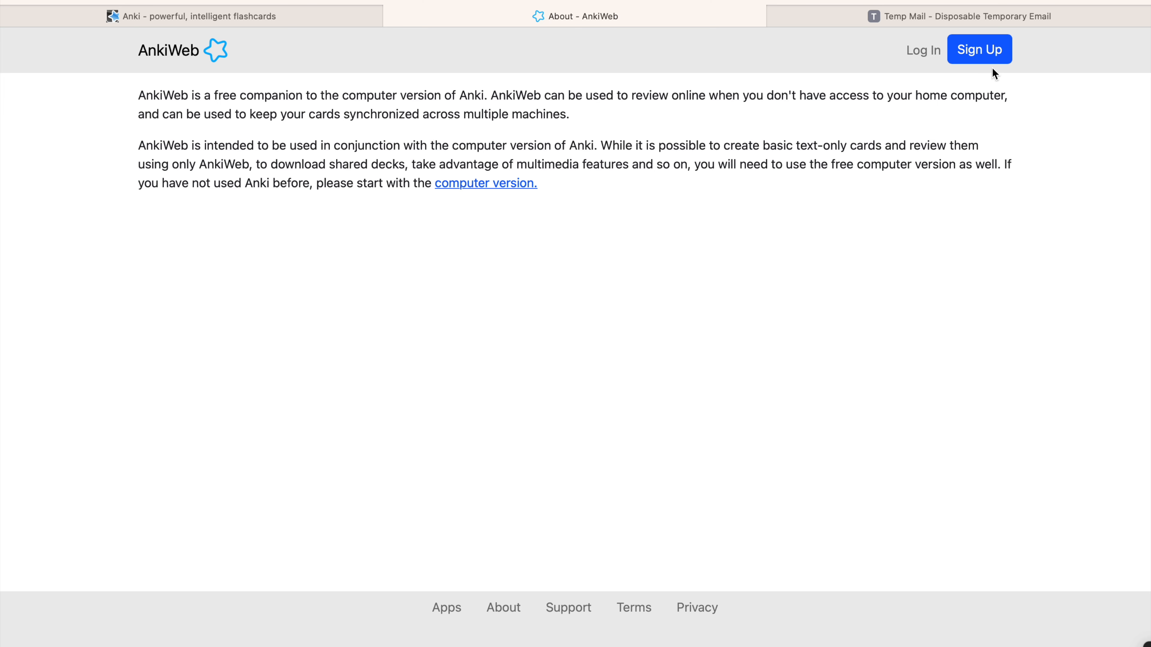
left_click(988, 58)
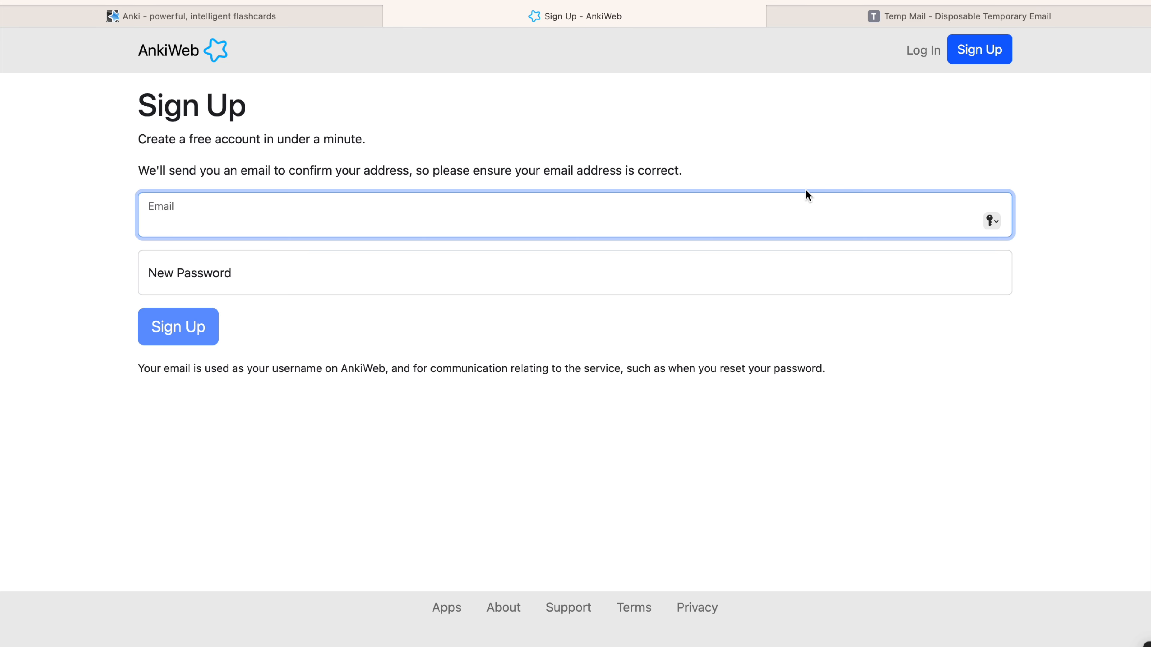
key("super+v")
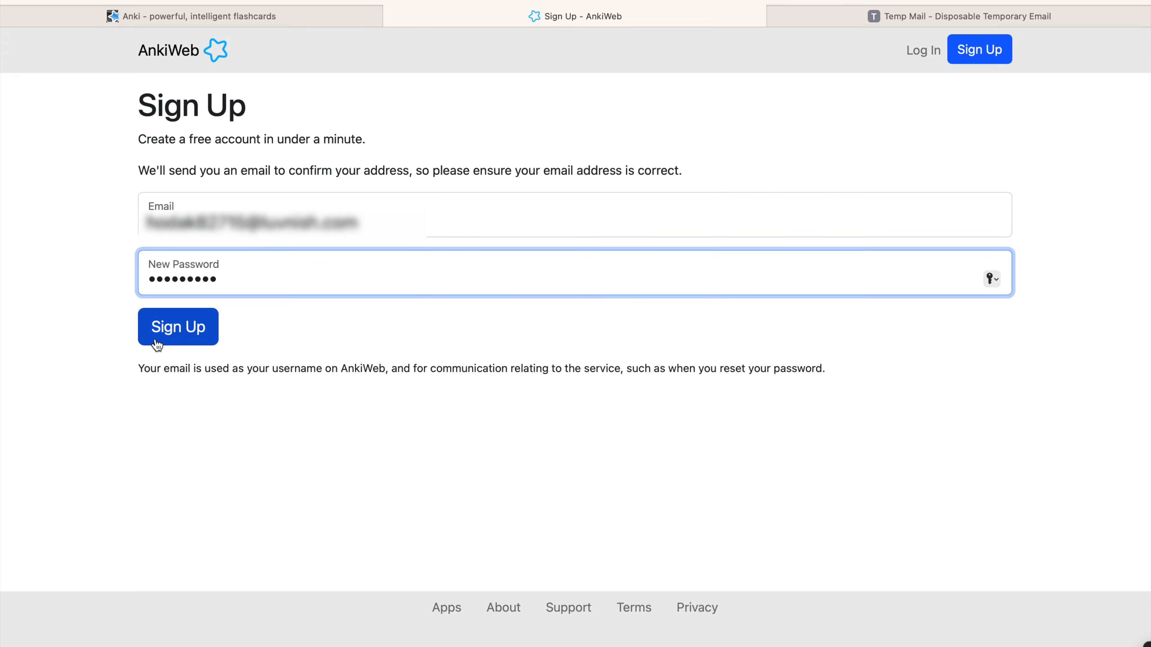
left_click(155, 340)
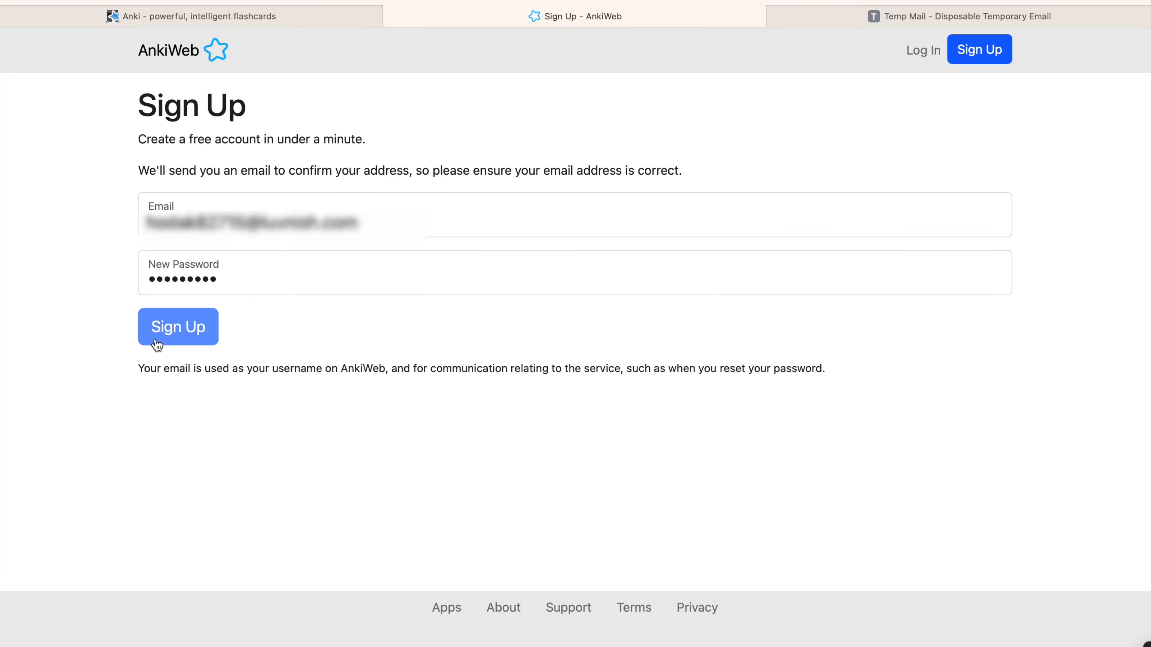
Agree to AnkiWeb's Terms & Conditions and continue with the registration.
scroll(566, 449, "down", 20)
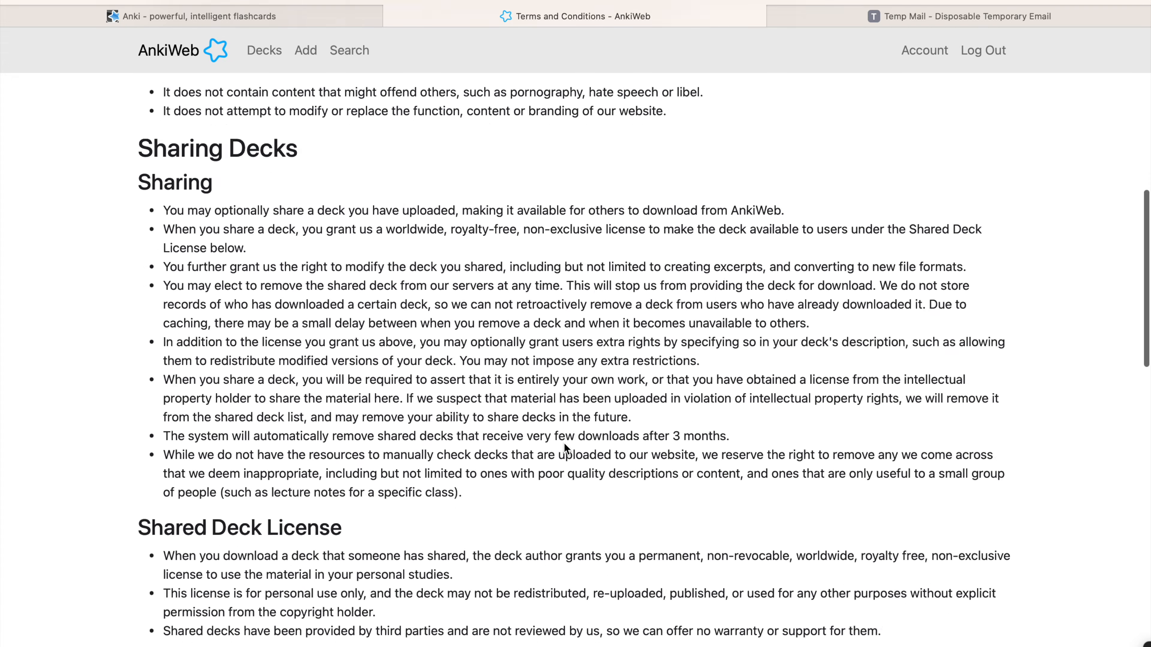
left_click(142, 551)
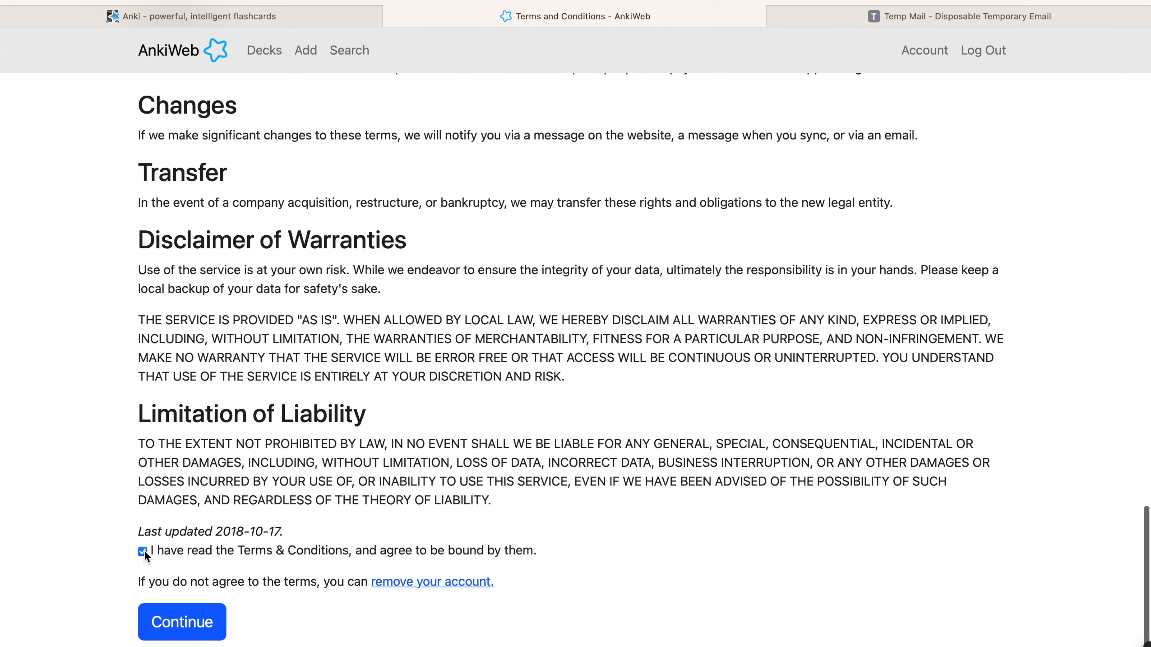
left_click(193, 623)
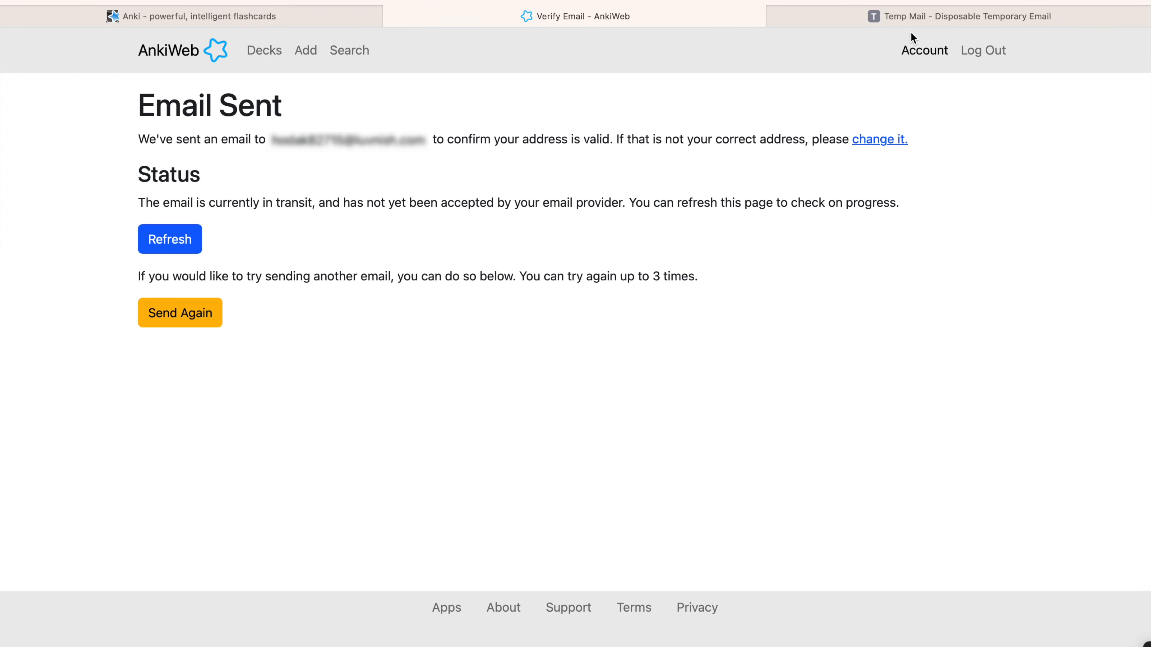
Verify the AnkiWeb account through the message in the Temp Mail inbox, proceed to the decks, and close the leftover Verify Email page.
left_click(911, 16)
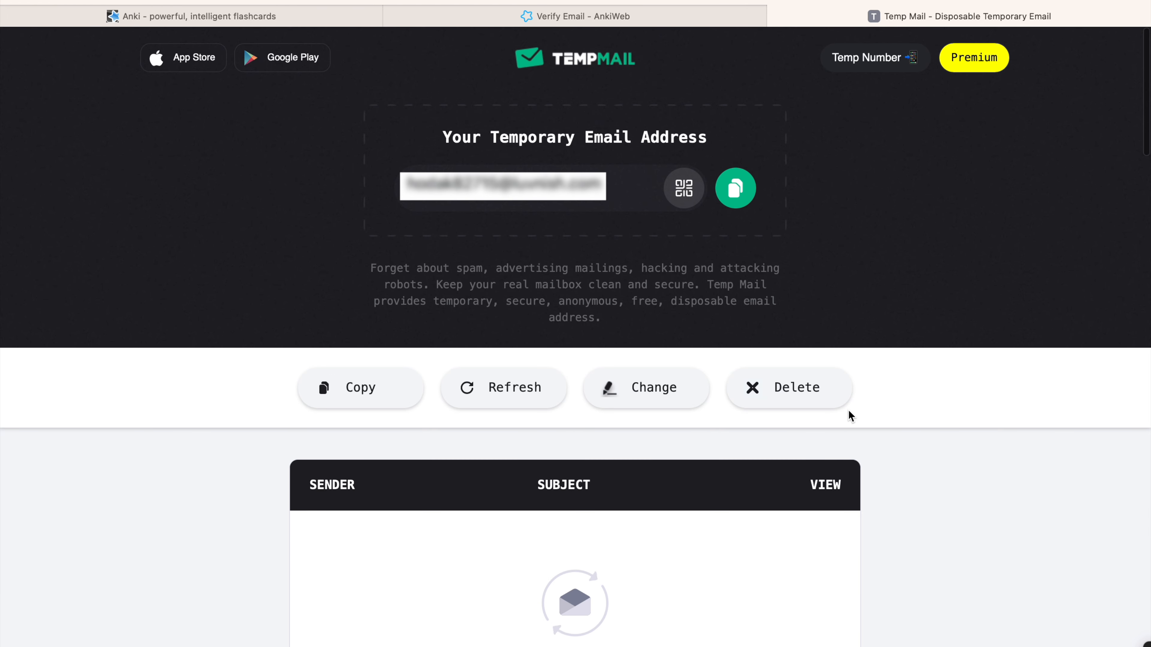
scroll(848, 409, "down", 8)
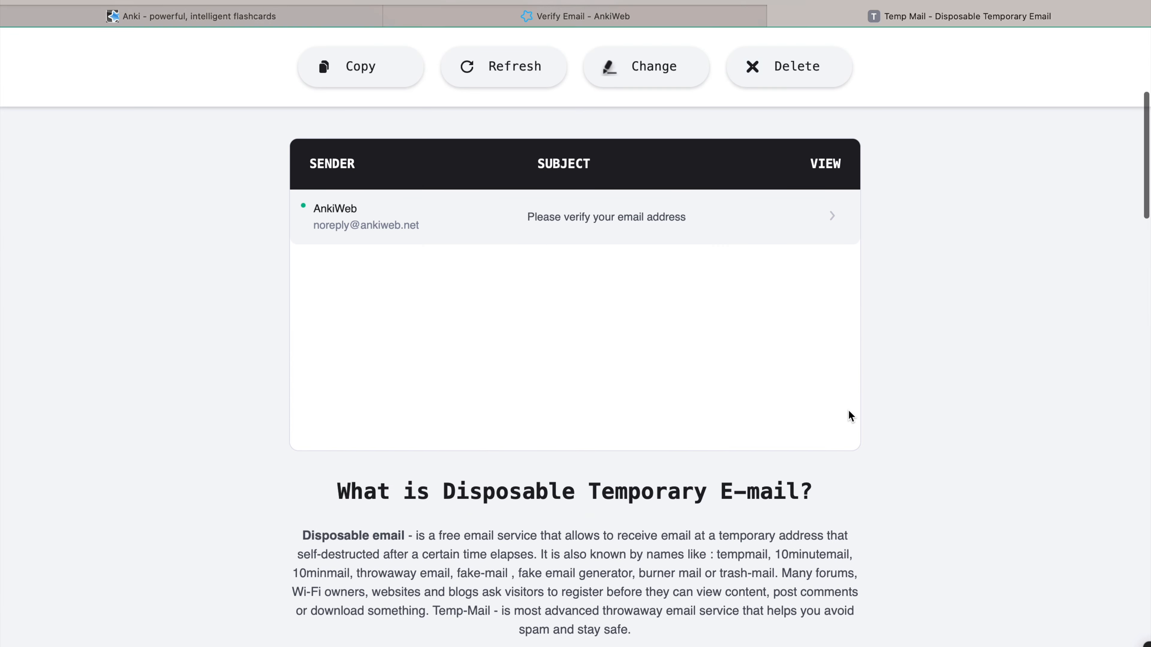
left_click(612, 257)
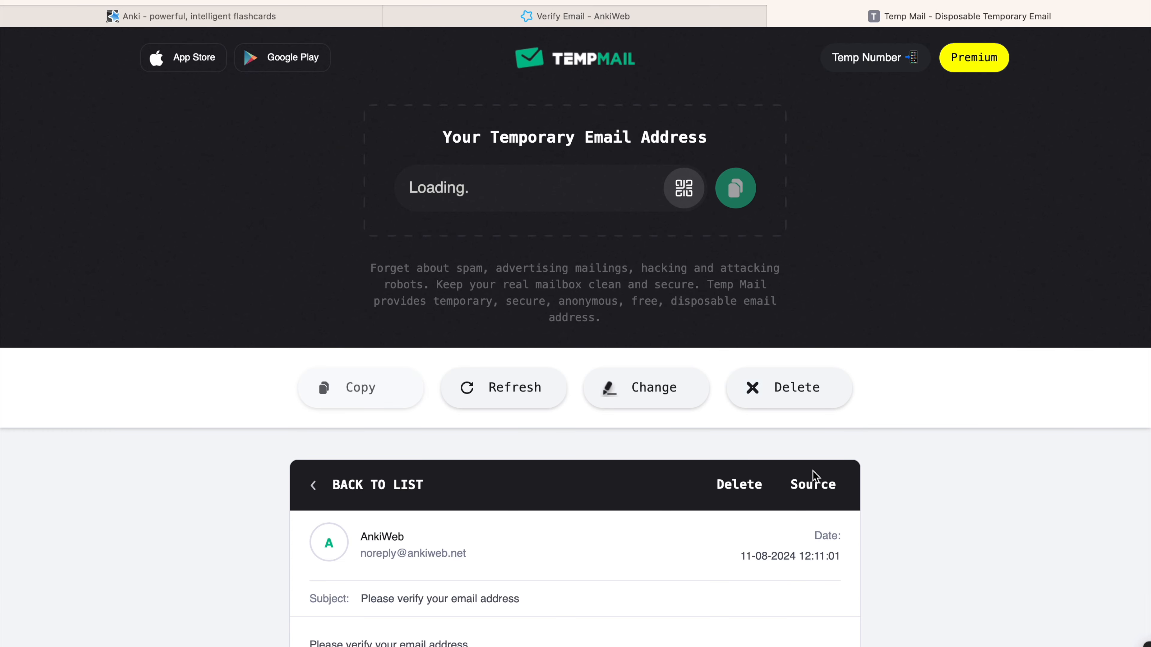
scroll(813, 473, "down", 9)
left_click(359, 320)
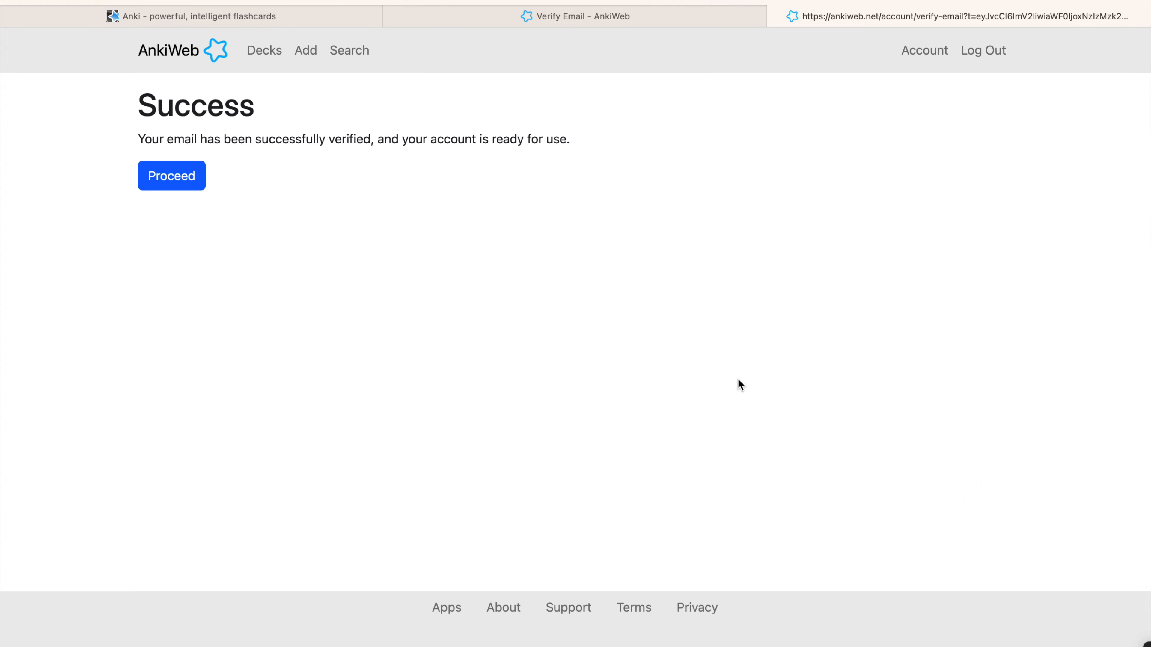
left_click(178, 181)
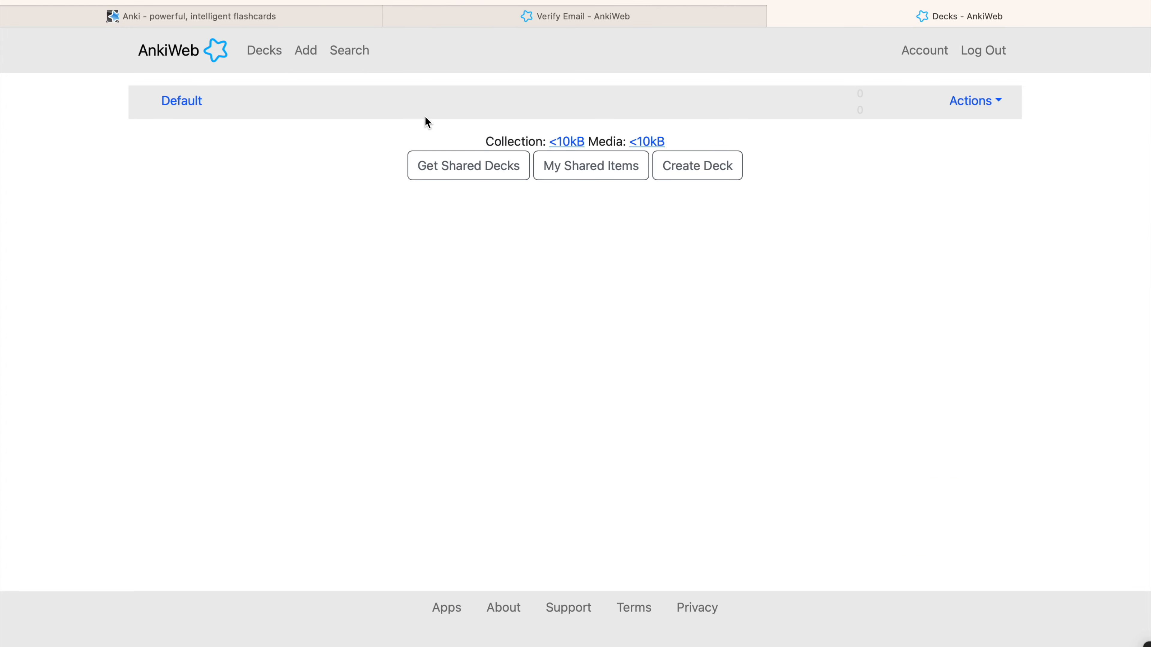
left_click(393, 17)
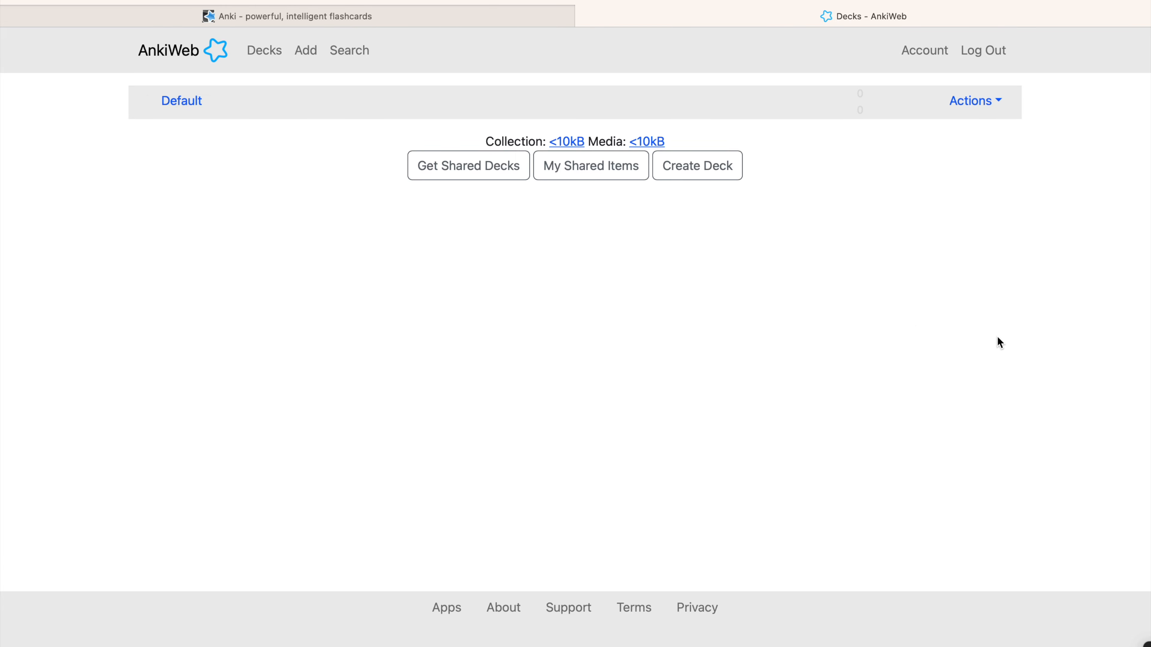
Switch to the Anki desktop application, start a sync, and log in with the AnkiWeb ID and account password.
key("ctrl+Left")
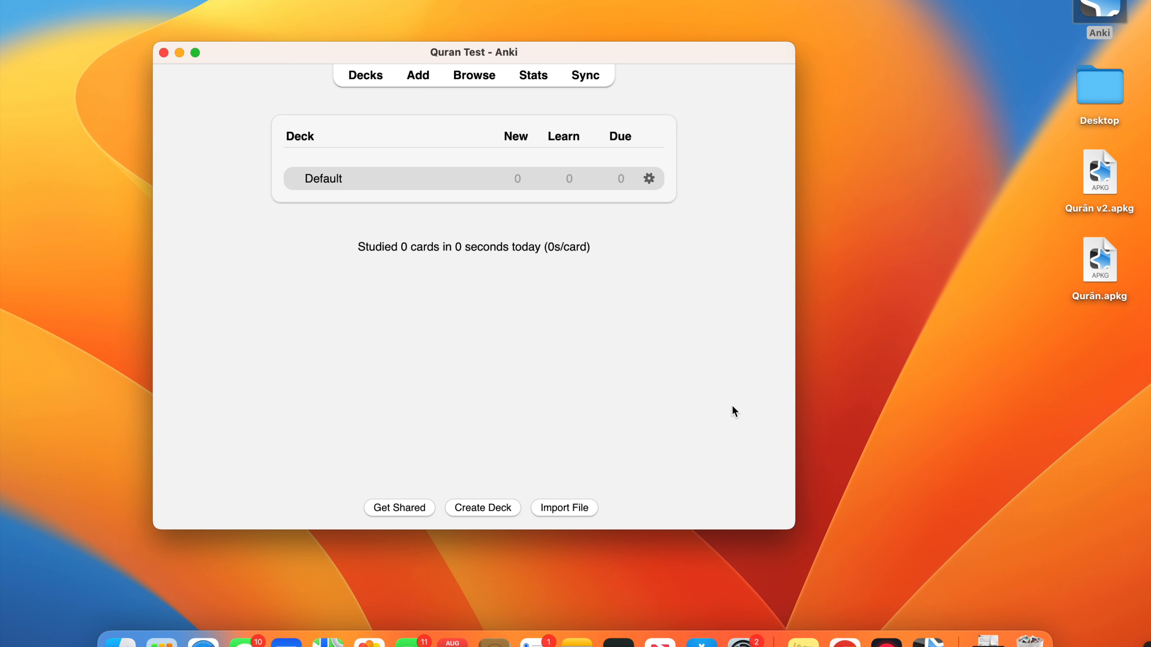
left_click(587, 77)
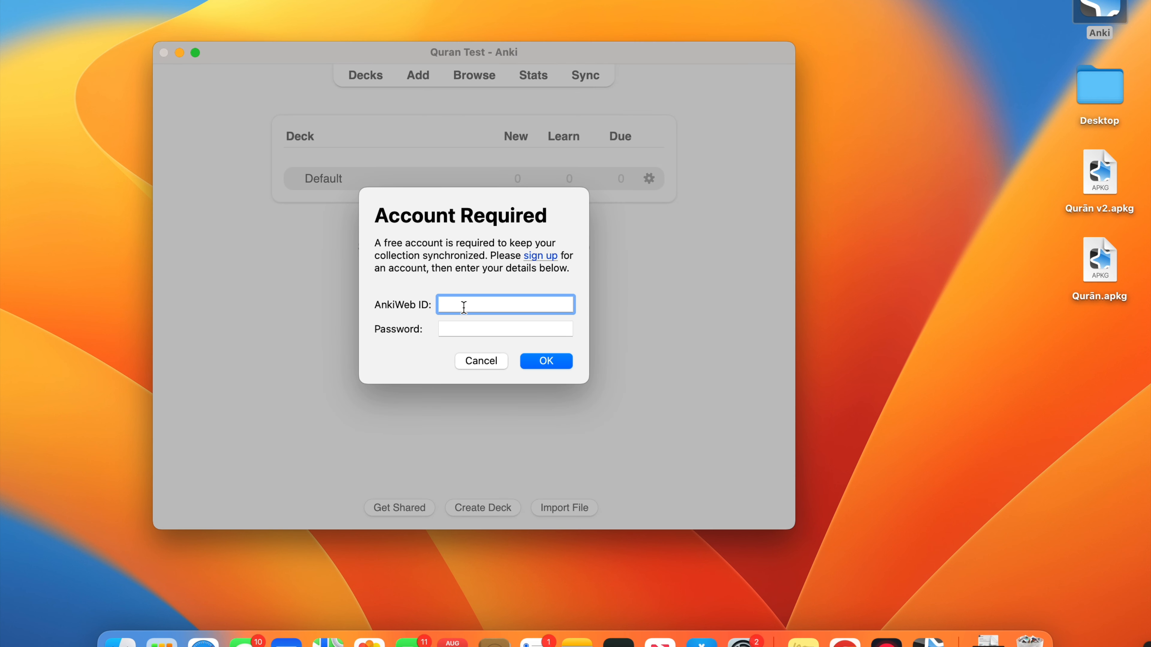
key("super+v")
left_click(465, 334)
type("•••••••••")
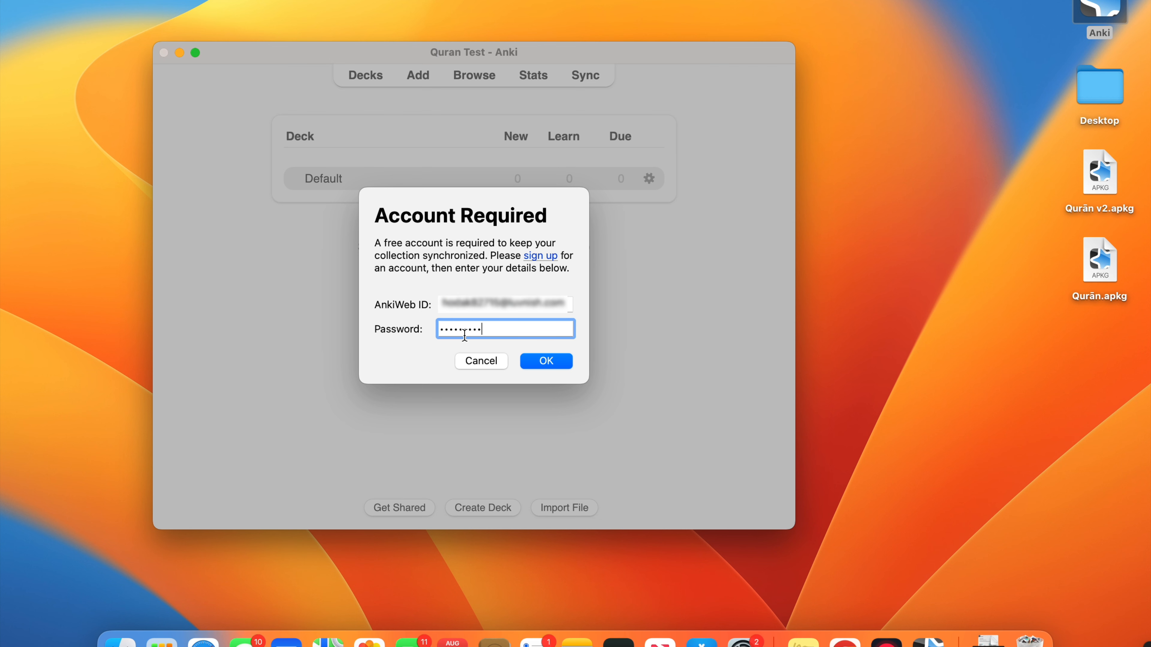
key("Return")
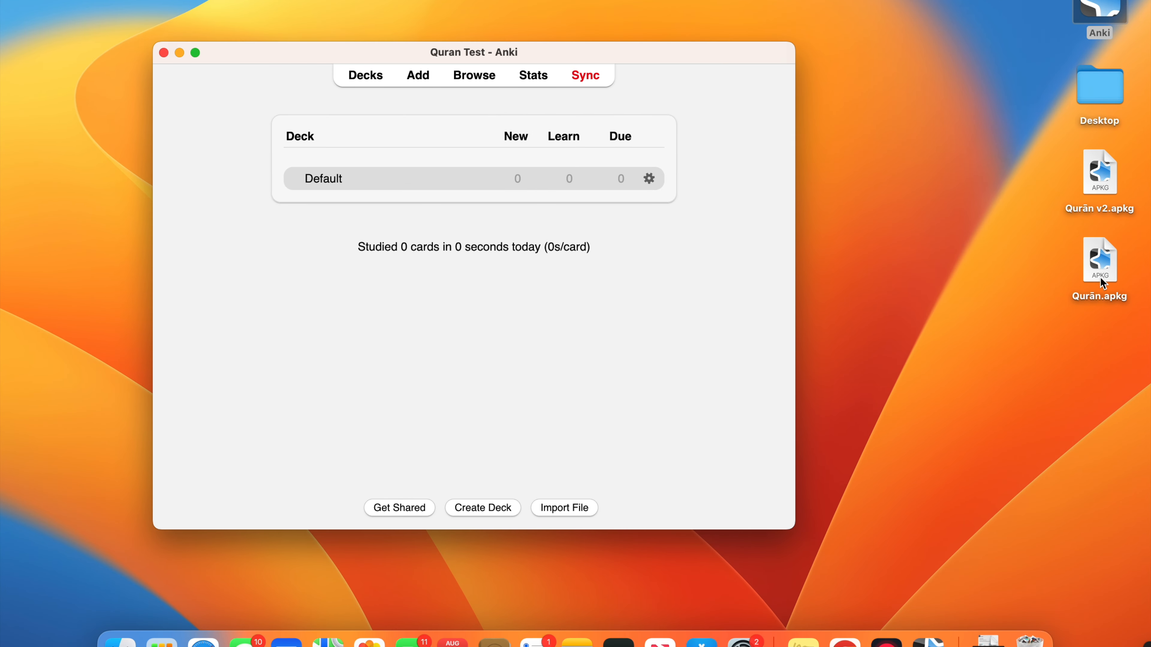
Import the Qurān.apkg package from the desktop and open the options of the Qurān deck.
double_click(1102, 271)
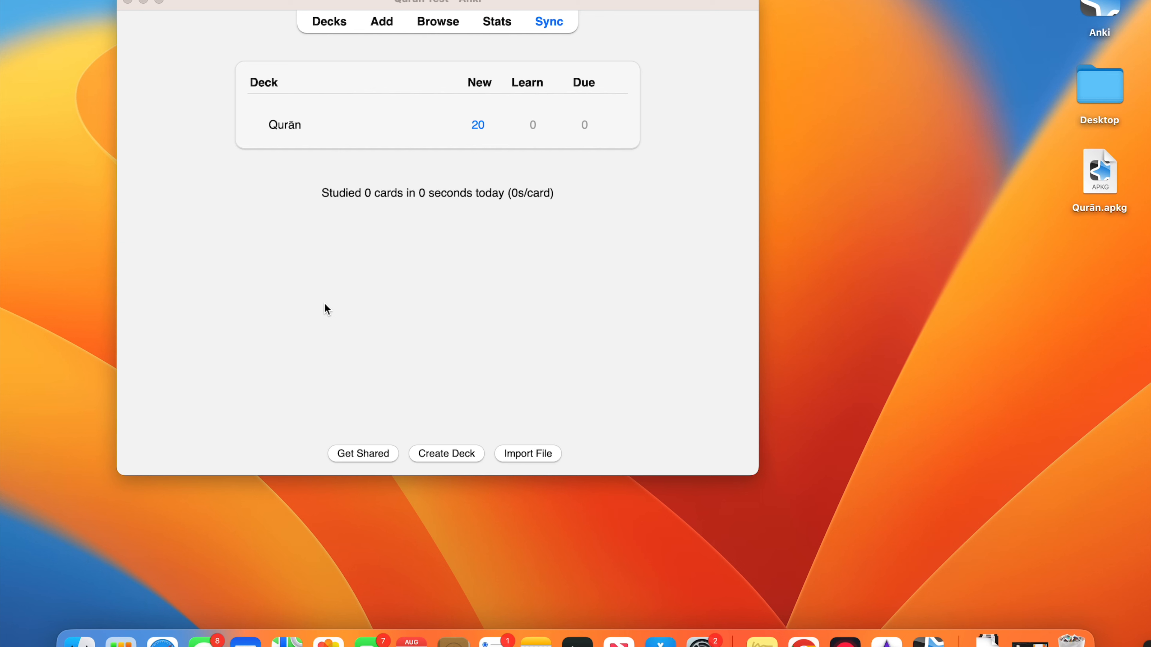
left_click(614, 129)
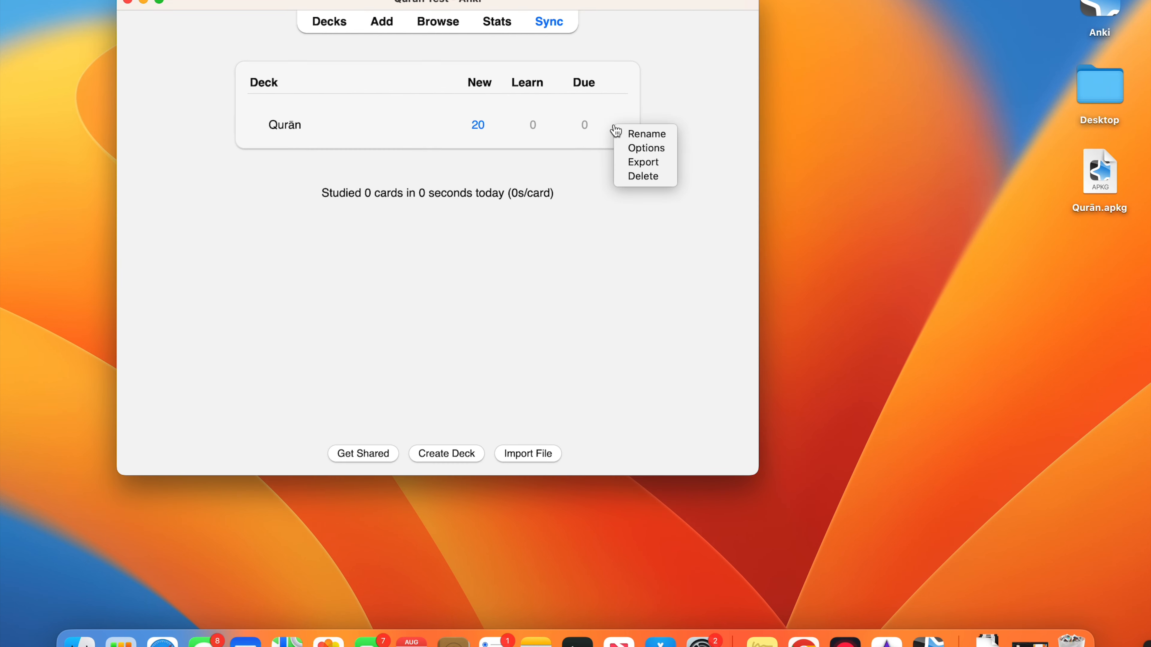
left_click(628, 150)
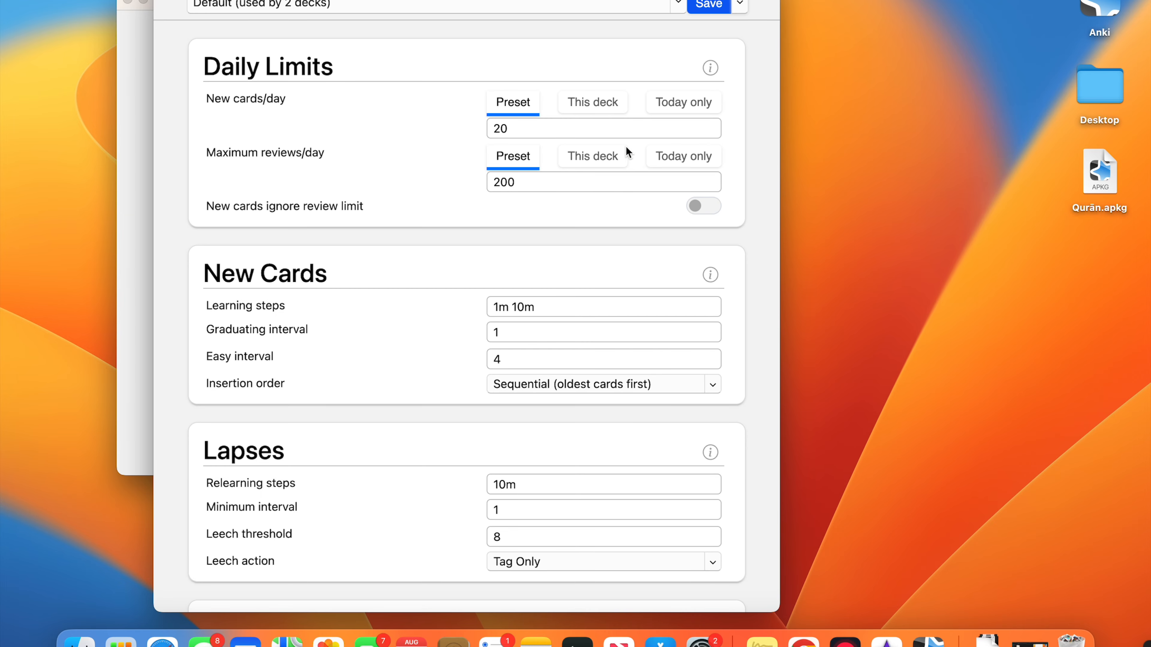
Set both the preset's new cards per day and its maximum reviews per day to 9999.
double_click(517, 131)
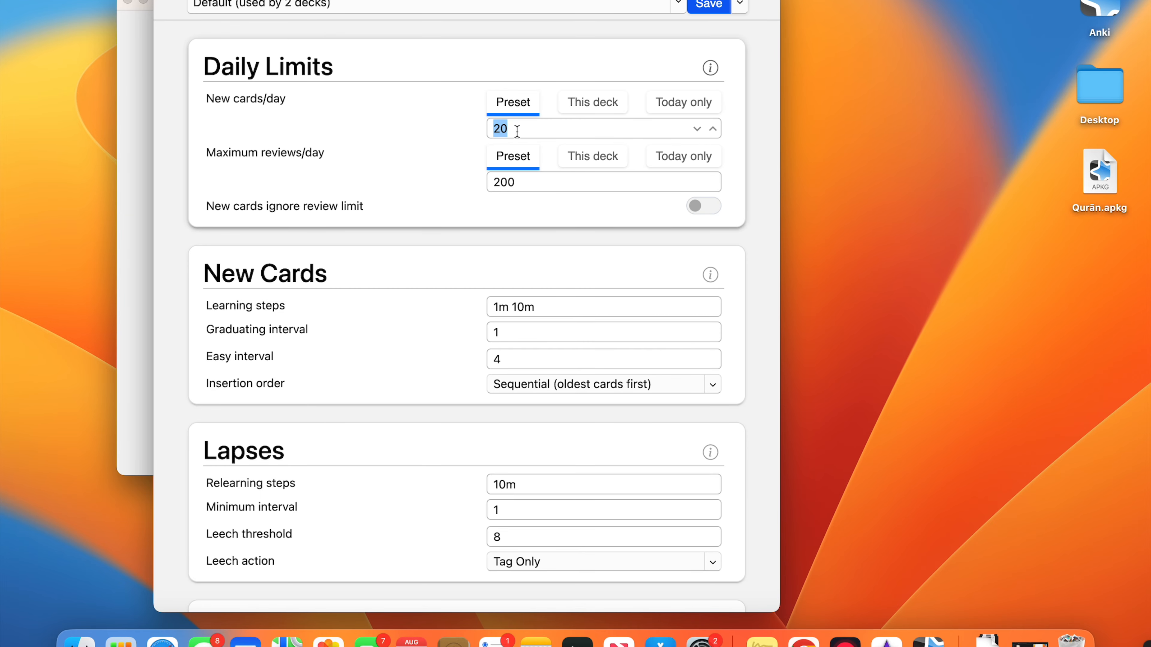
type("9999")
double_click(512, 181)
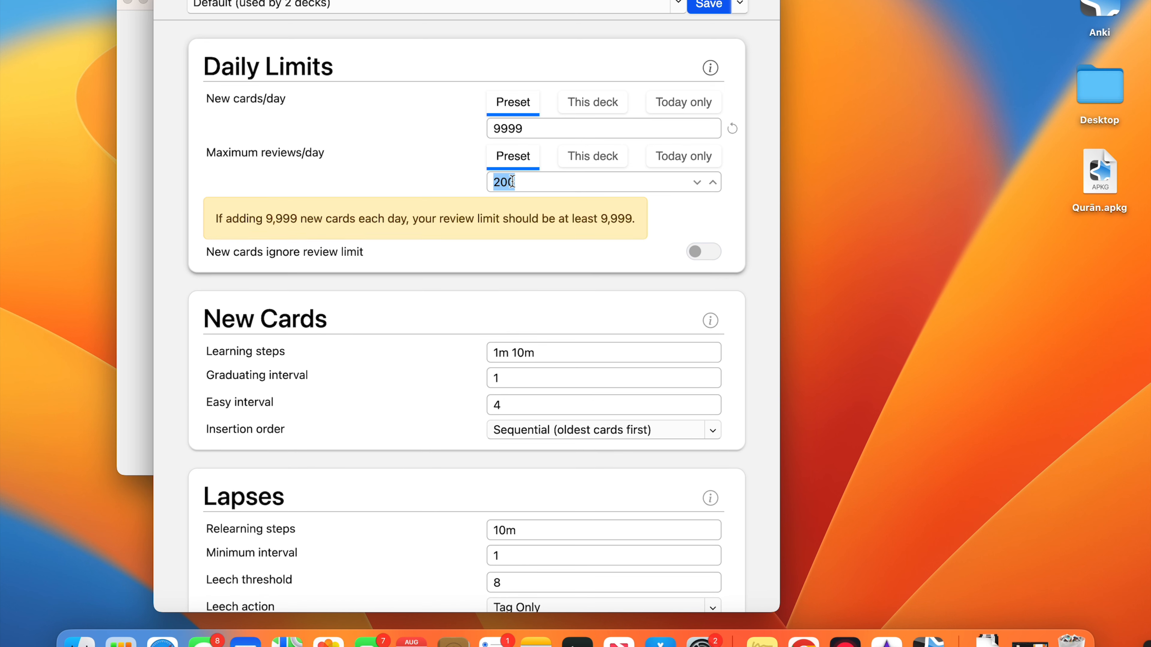
type("9999")
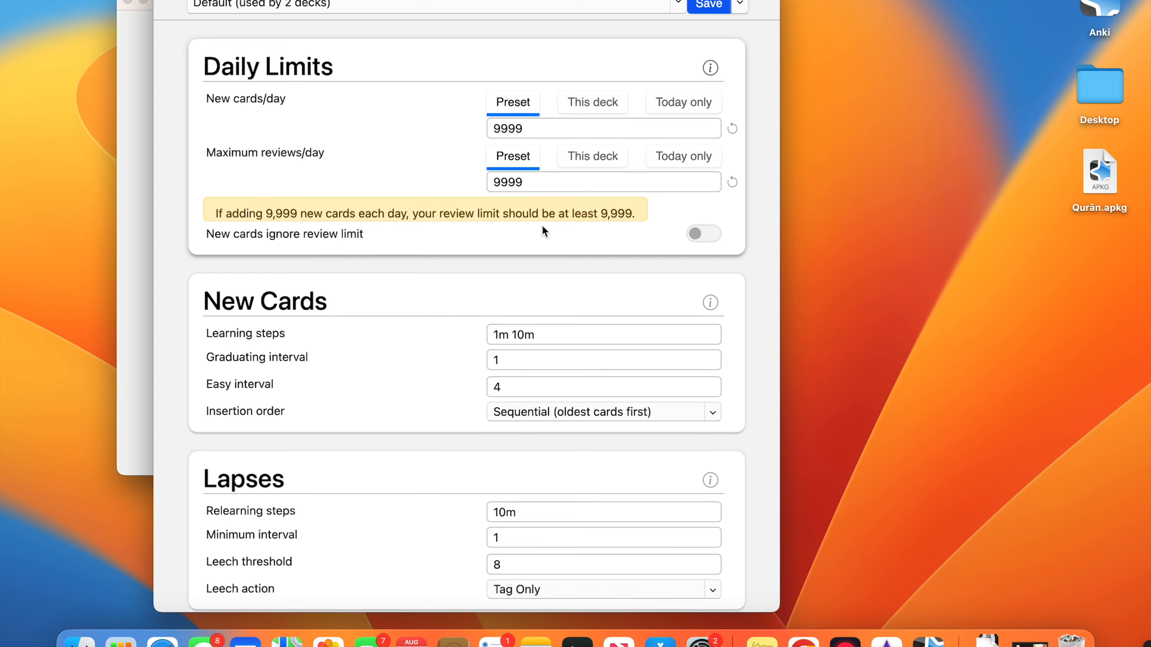
left_click(542, 225)
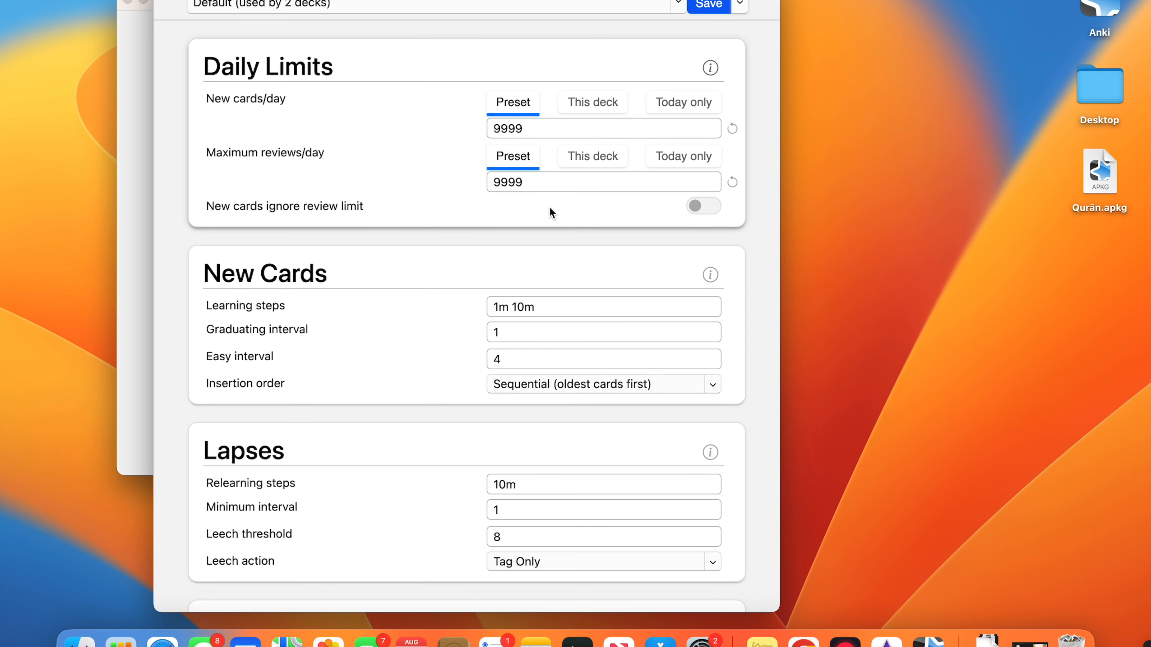
For new cards, set the easy interval to 1 and the insertion order to Random.
scroll(549, 206, "down", 1)
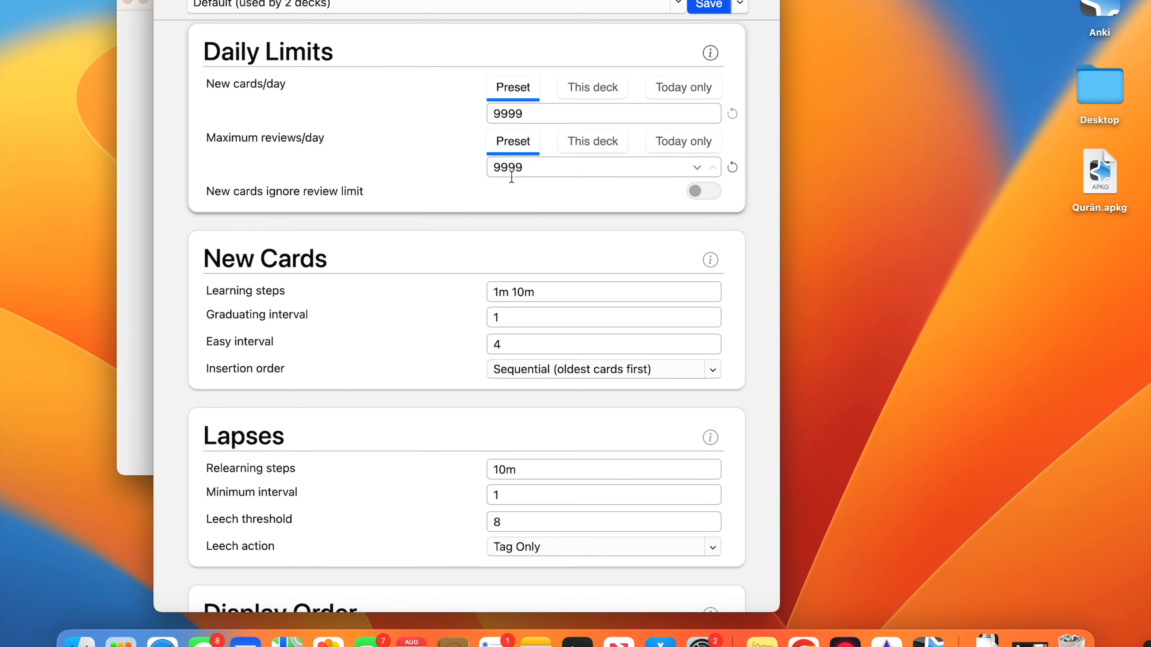
scroll(512, 177, "down", 4)
scroll(512, 182, "down", 6)
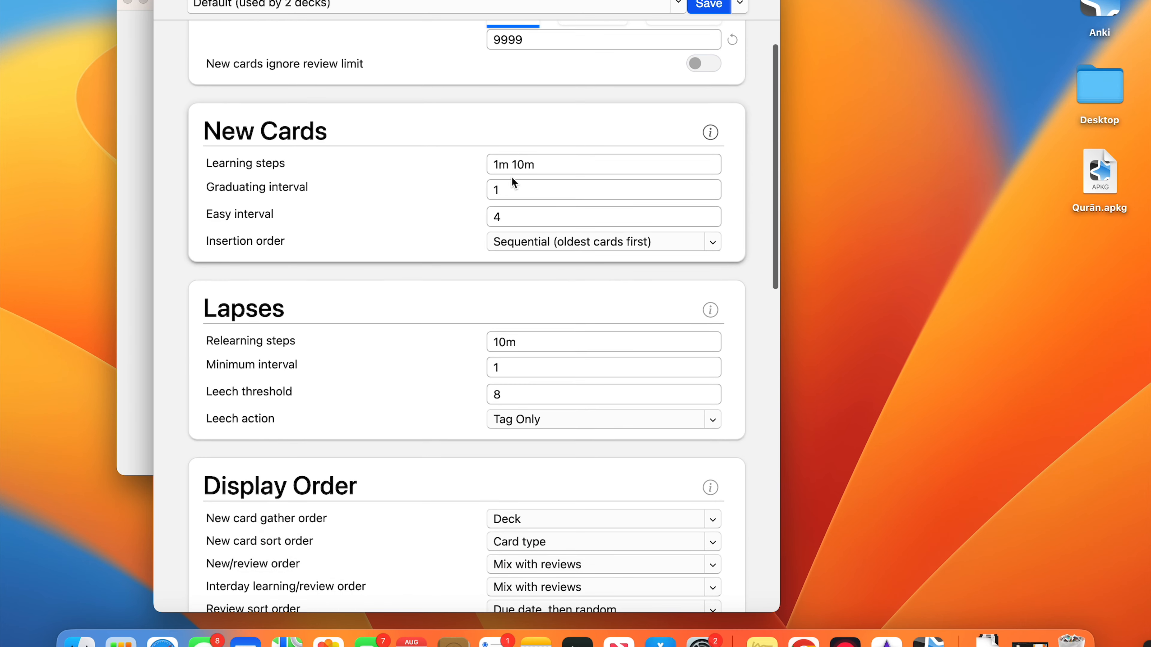
scroll(511, 175, "down", 2)
left_click_drag(512, 157, 484, 156)
type("1")
scroll(567, 381, "up", 10)
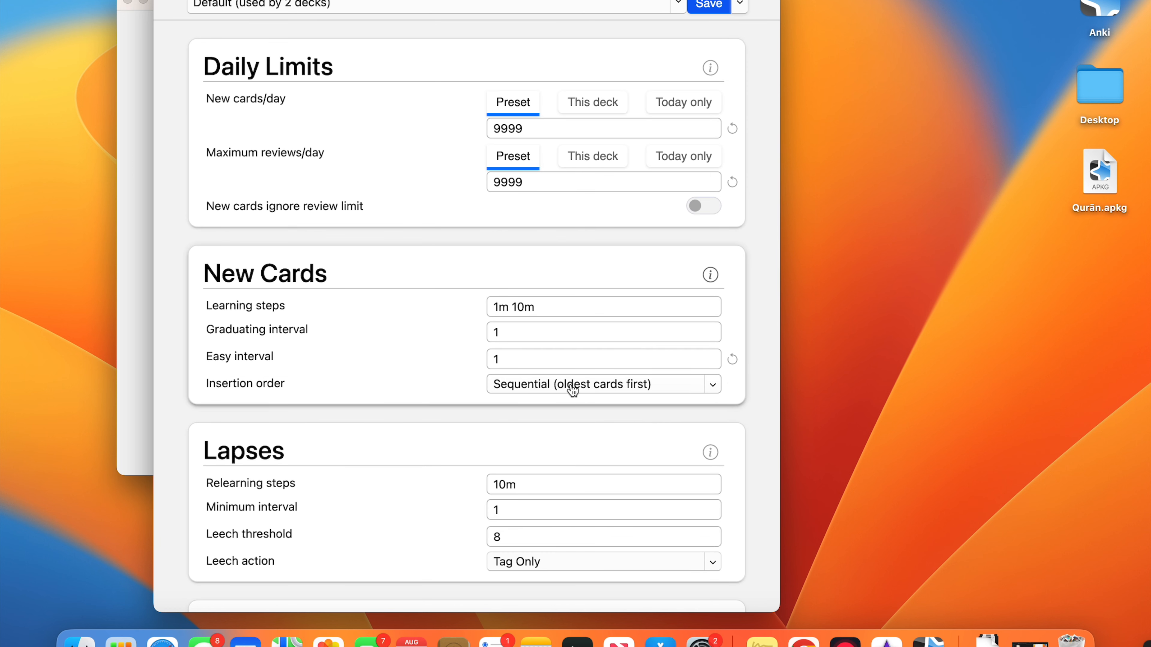
left_click(516, 389)
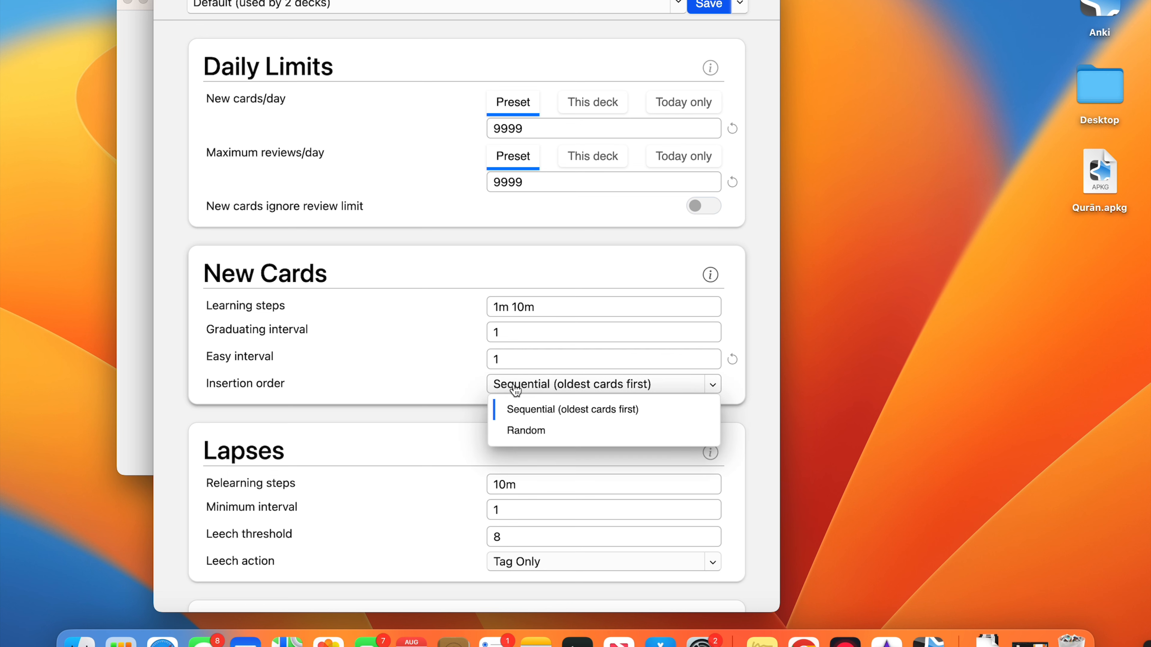
left_click(549, 430)
In the advanced options, set the maximum interval to 120 and the new interval to 0.5, and save the deck options.
scroll(635, 505, "down", 20)
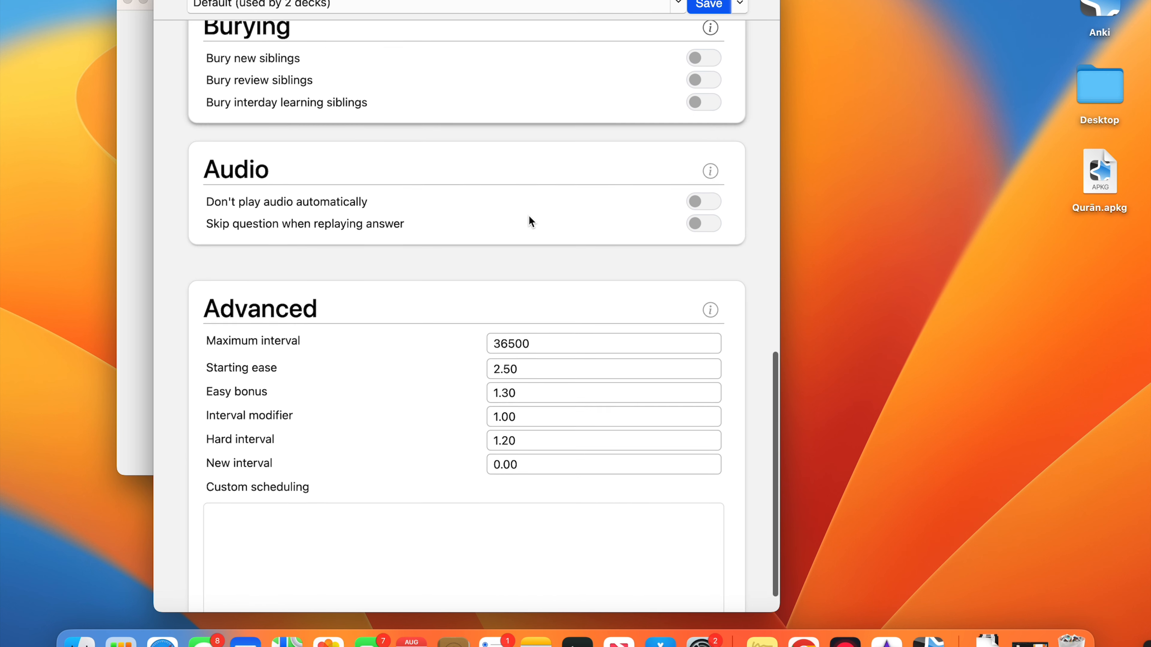
double_click(512, 332)
type("120")
left_click(508, 301)
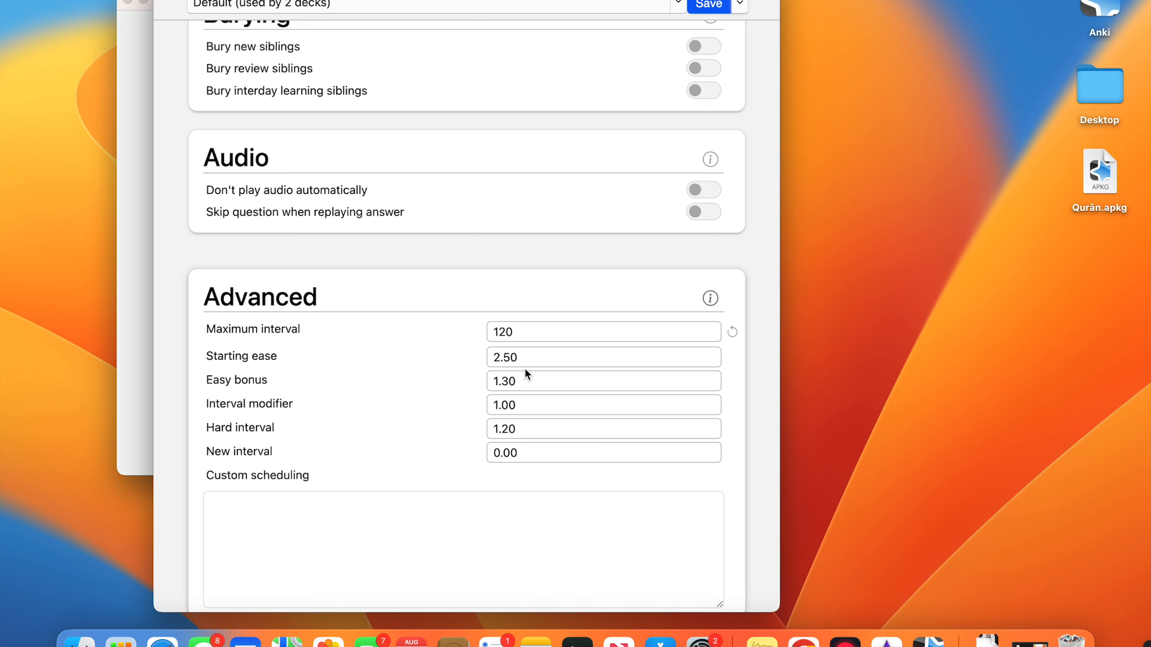
left_click(535, 454)
left_click_drag(535, 453, 506, 453)
key("BackSpace")
type("5")
scroll(668, 316, "up", 15)
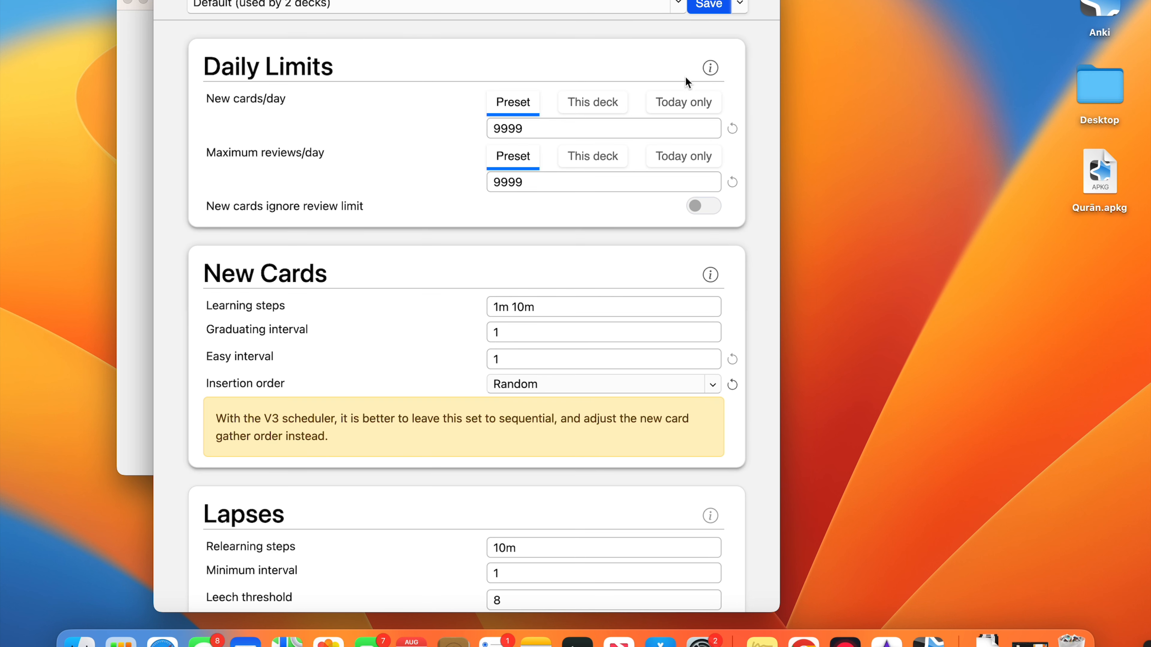
left_click(709, 4)
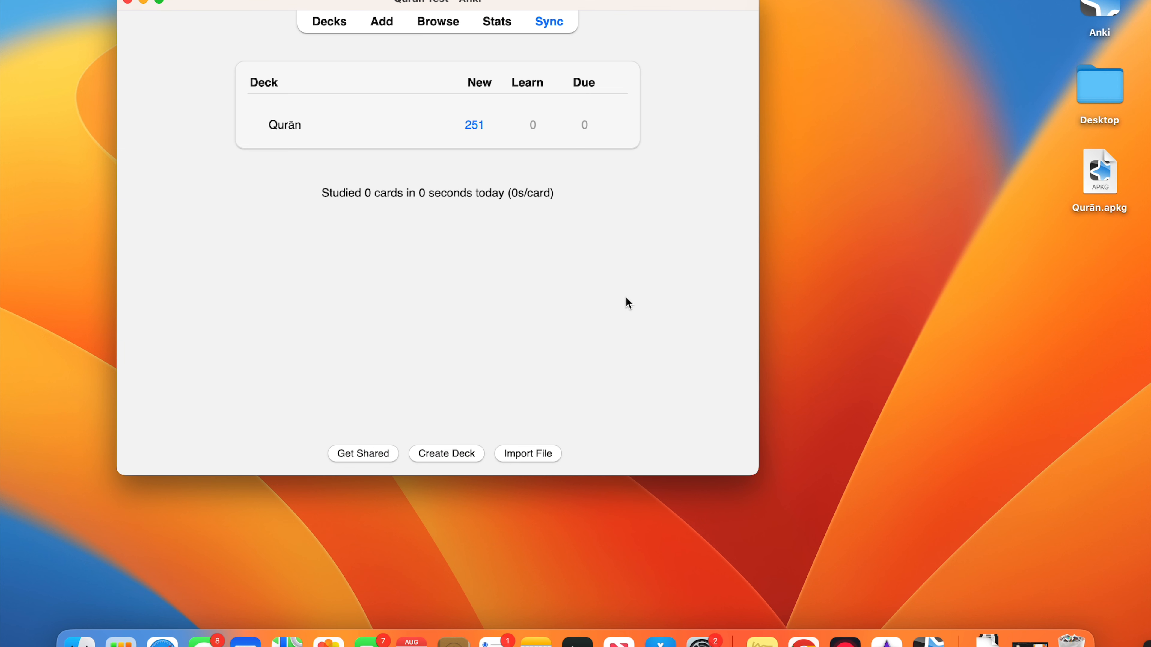
Open the card browser and list the cards of the Qurān deck.
left_click(438, 21)
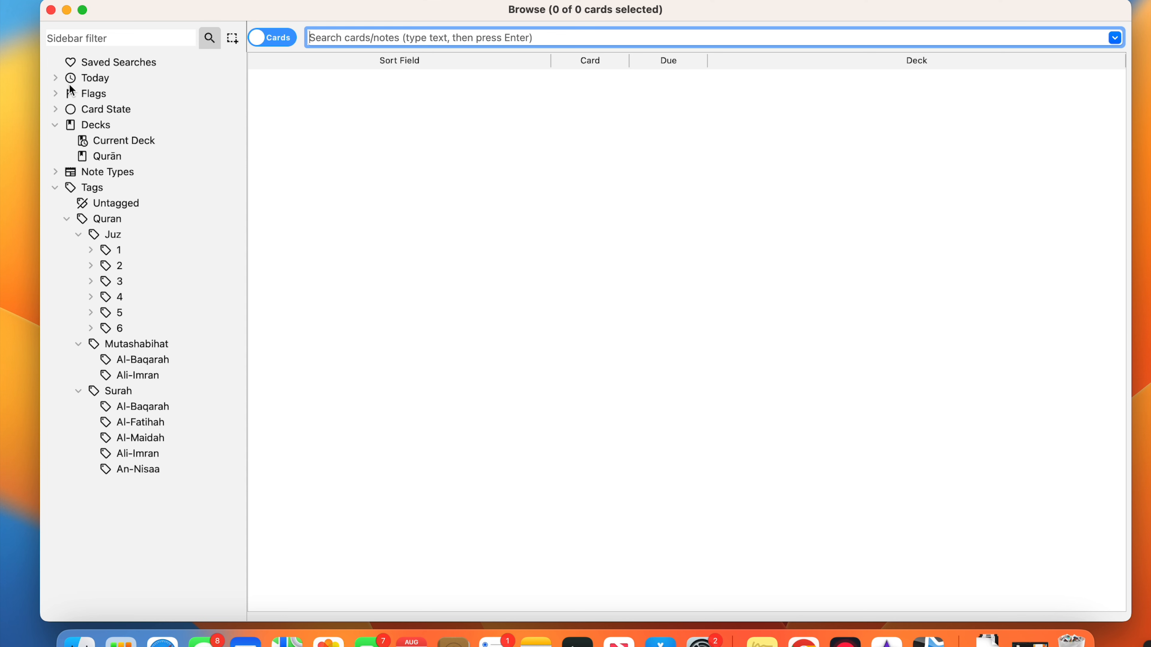
left_click(56, 78)
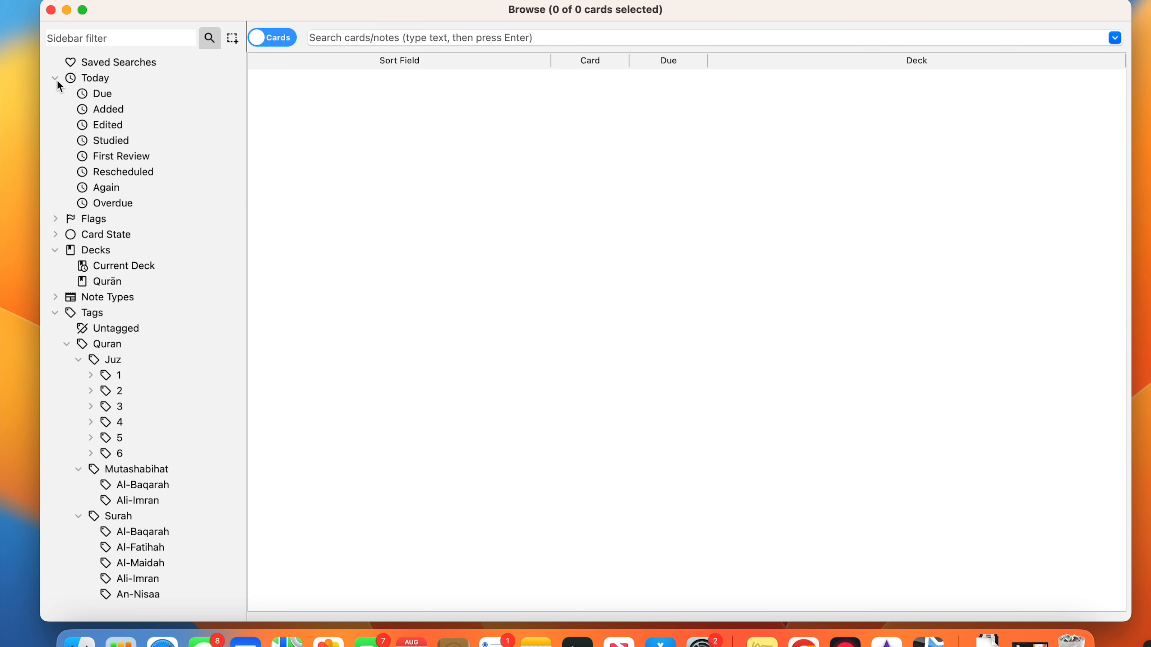
left_click(59, 216)
left_click(55, 219)
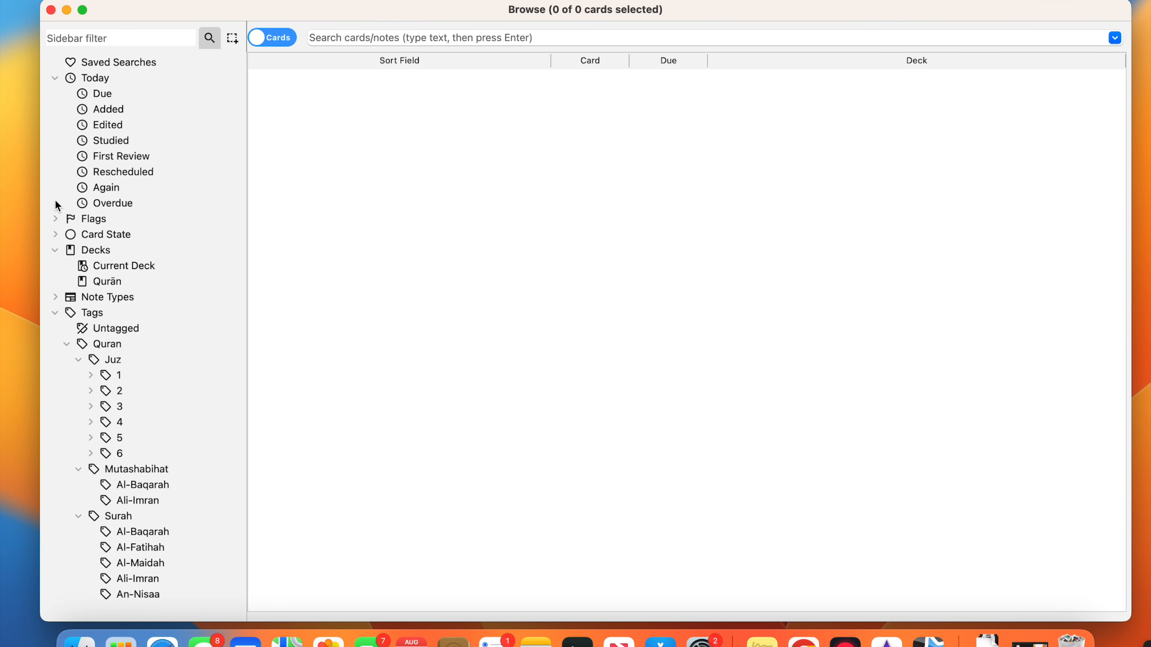
left_click(57, 77)
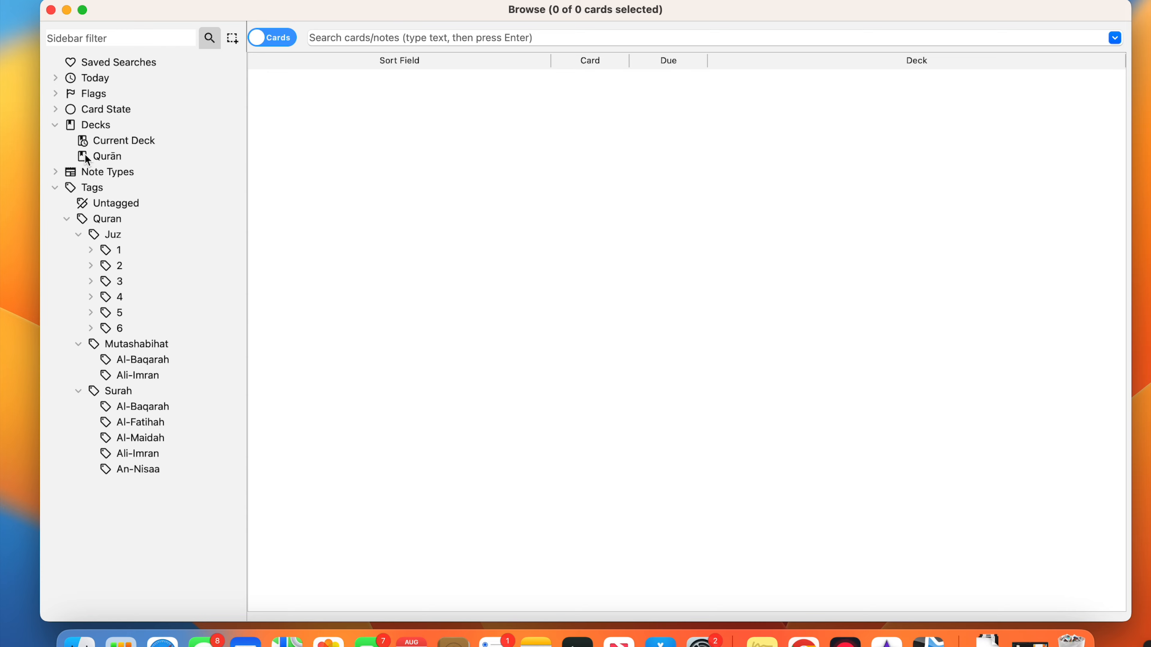
left_click(97, 156)
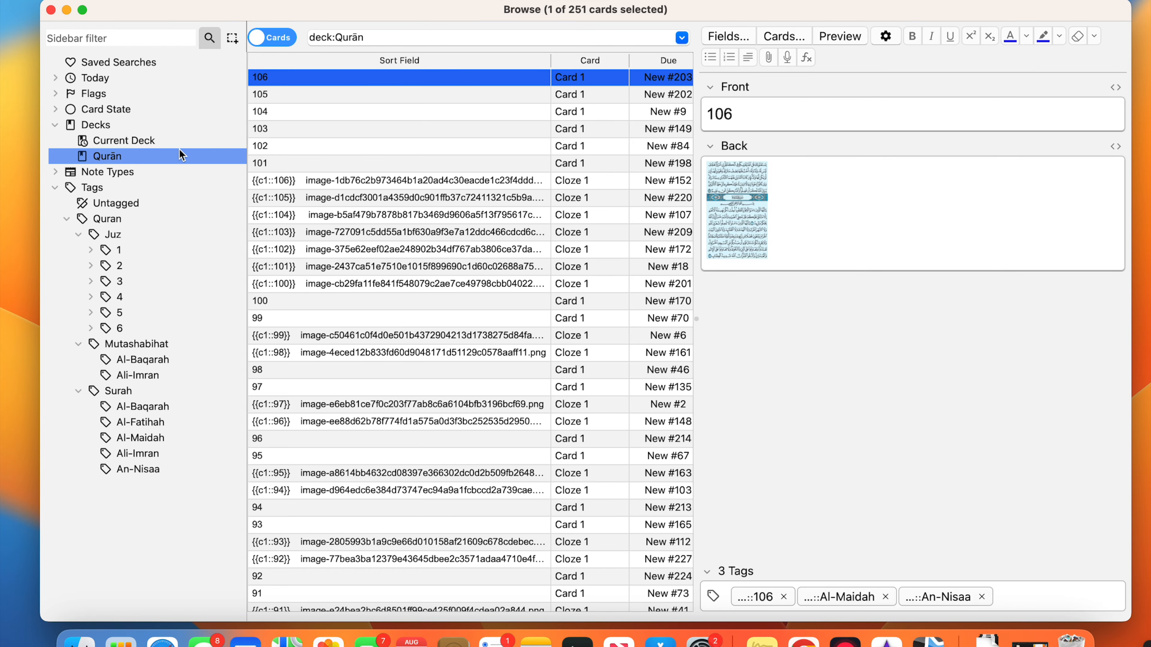
Select all cards of the Qurān deck and suspend them.
left_click(312, 95)
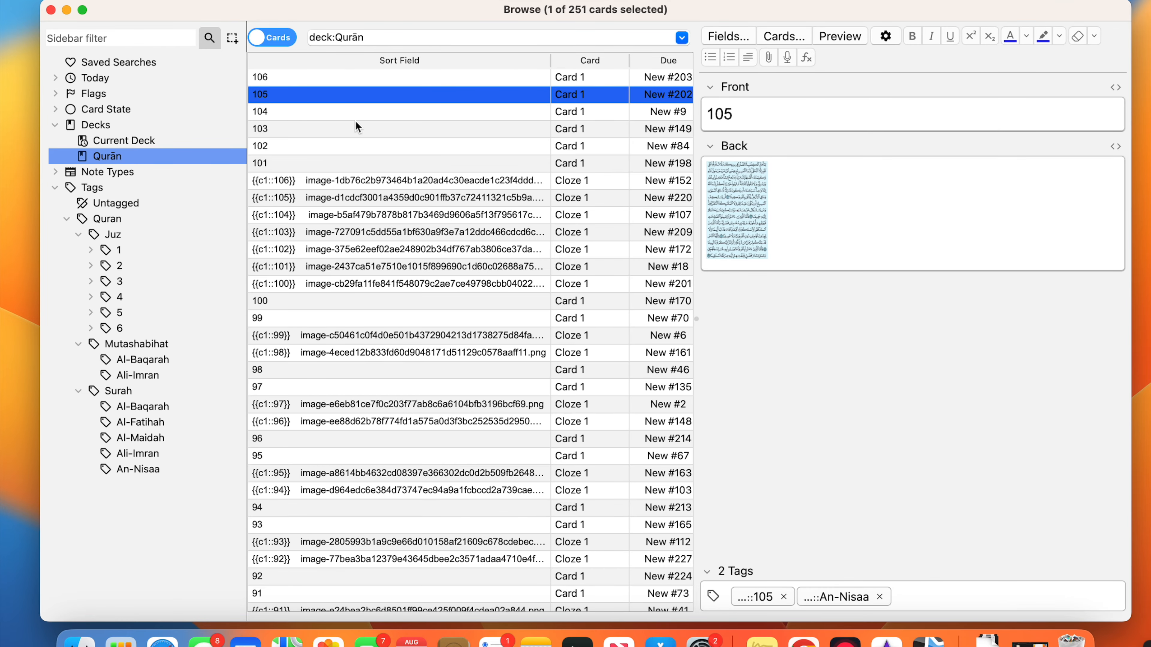
key("super+a")
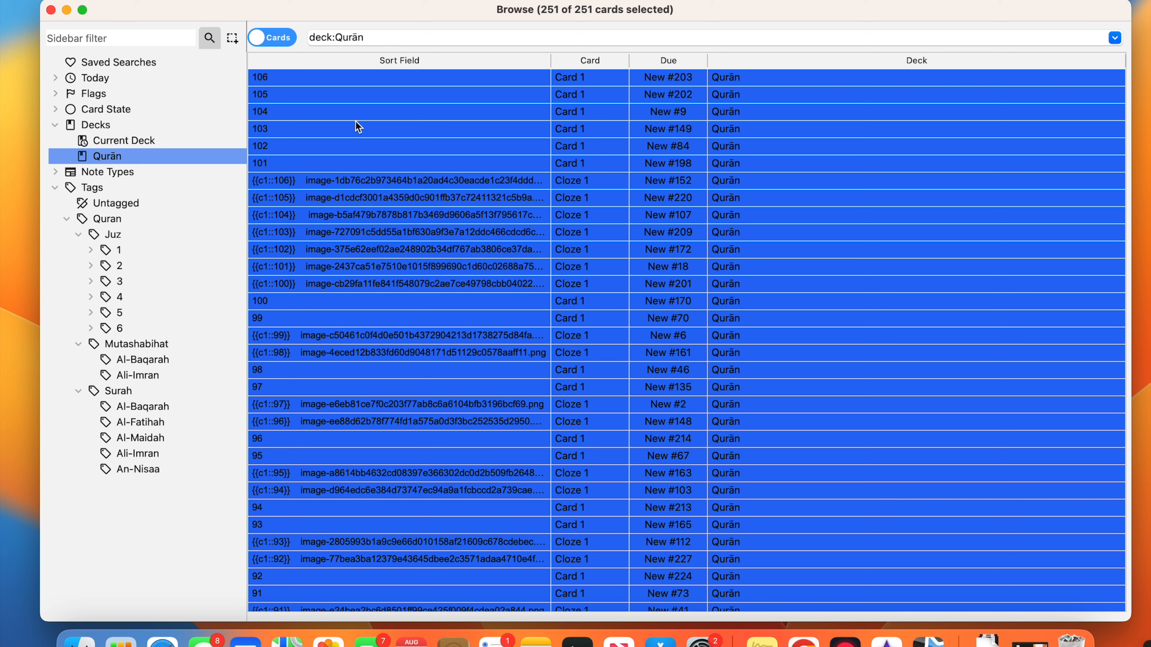
right_click(358, 127)
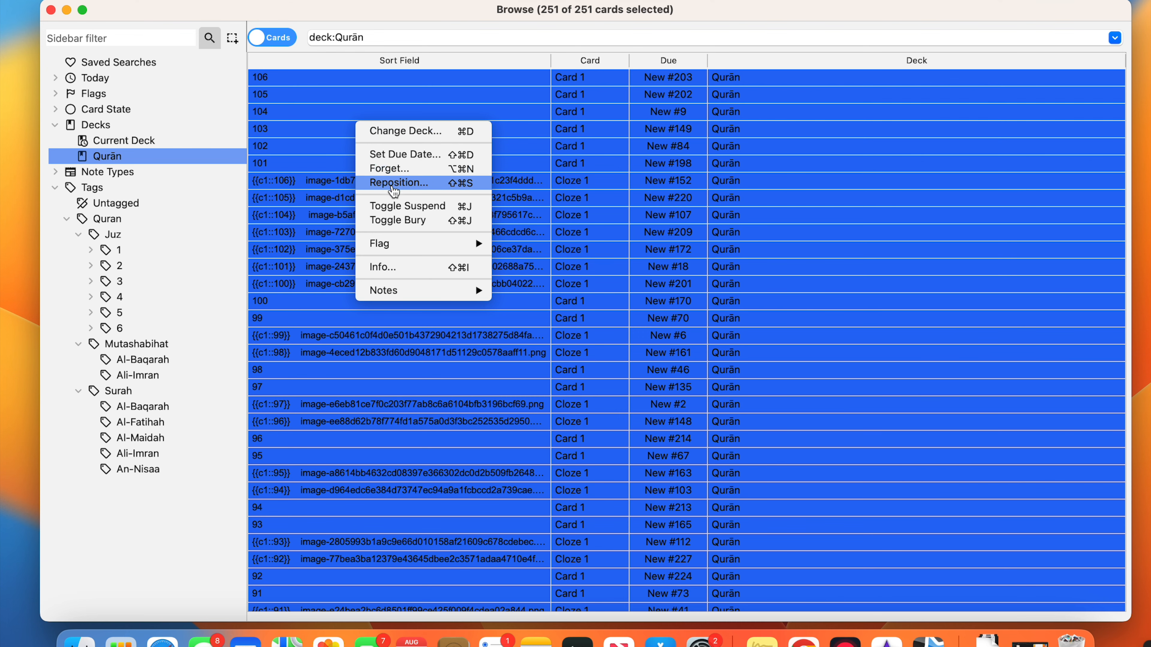
left_click(406, 208)
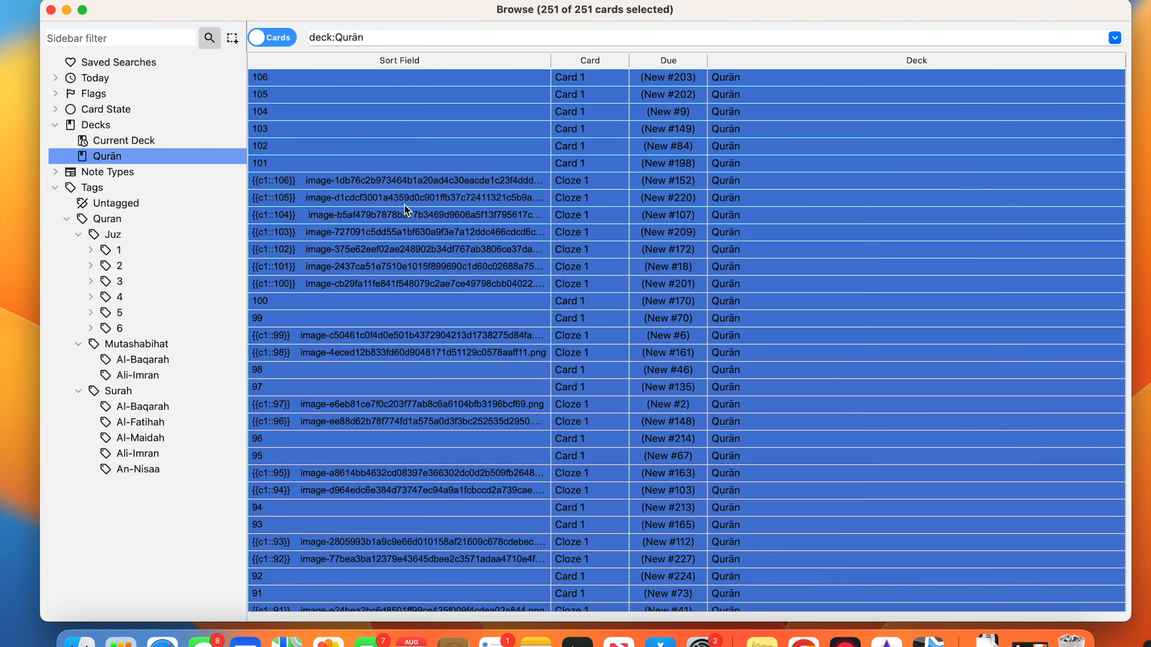
left_click(405, 198)
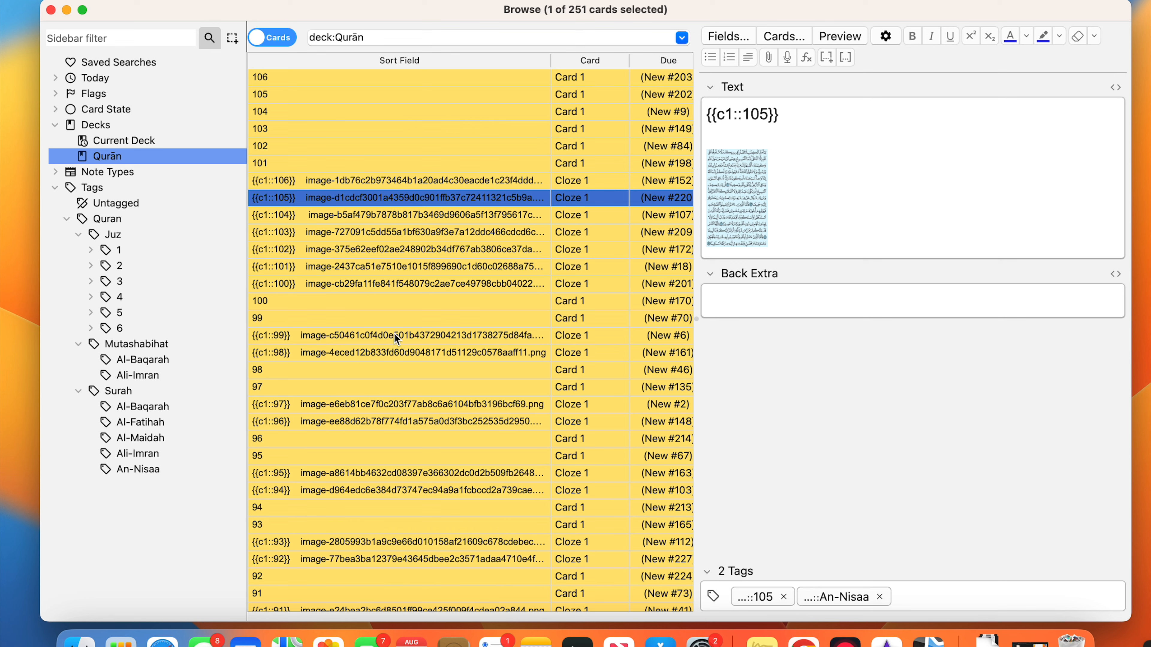
Check the Qurān deck's card counts in the main deck list, and return to the card browser.
left_click_drag(401, 13, 403, 157)
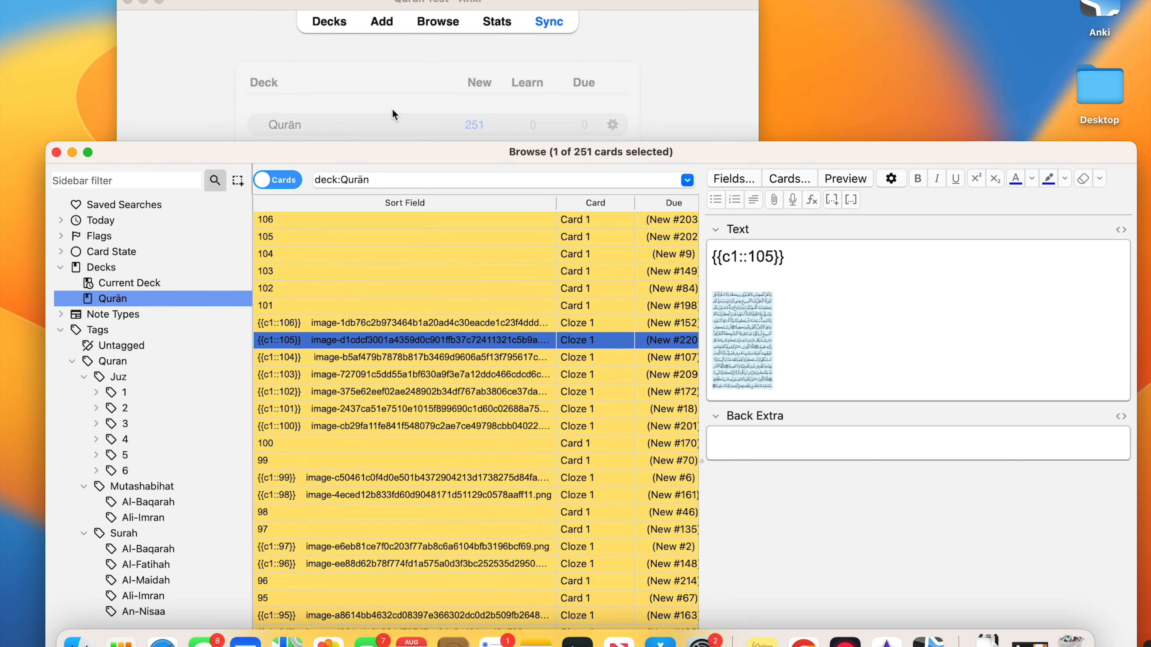
left_click(384, 54)
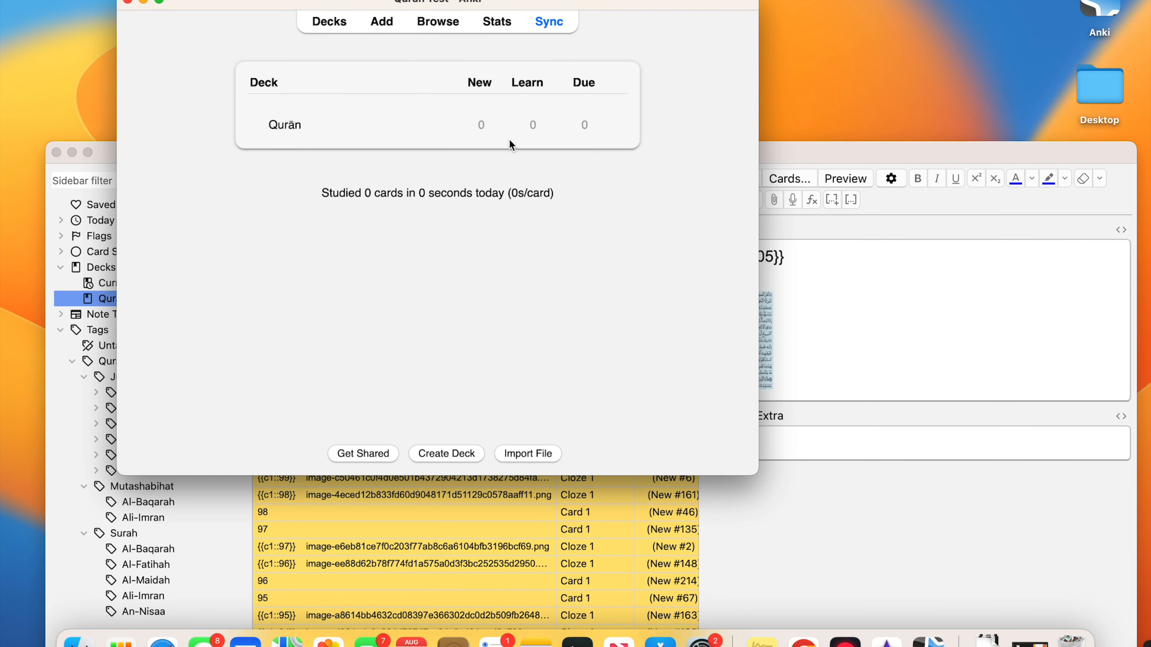
left_click(857, 307)
left_click_drag(434, 148, 431, 8)
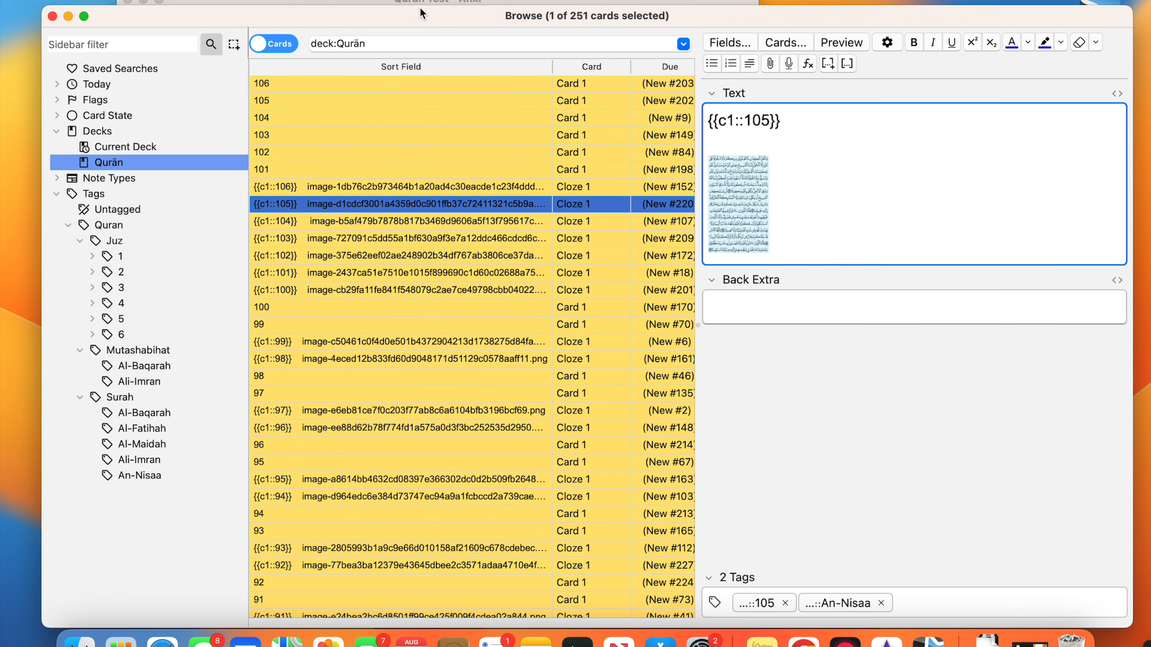
Look through the cards under the Juz, Mutashabihat and Surah tags, ending on the Al-Baqarah surah tag.
left_click(107, 194)
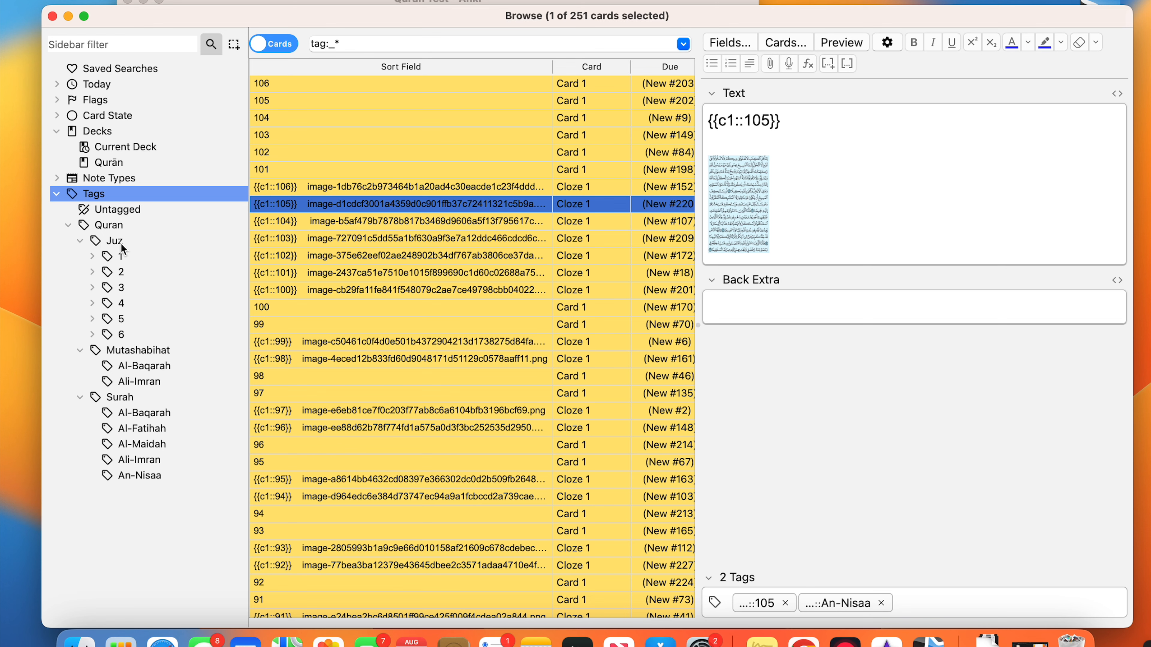
left_click(131, 249)
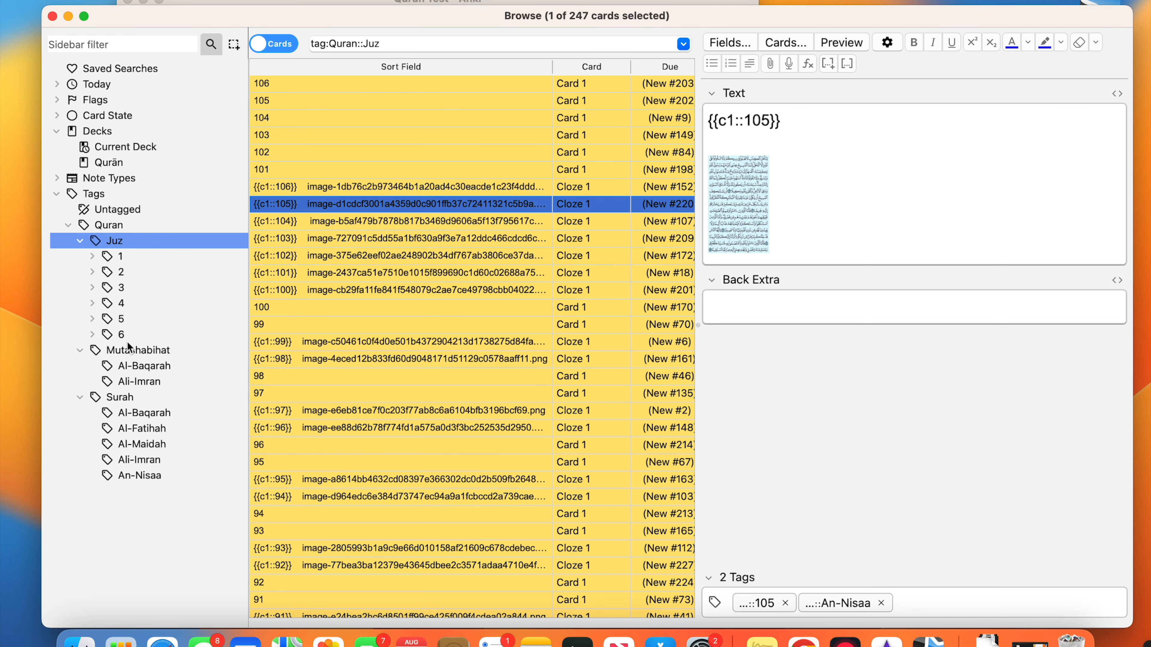
left_click(134, 357)
left_click(137, 369)
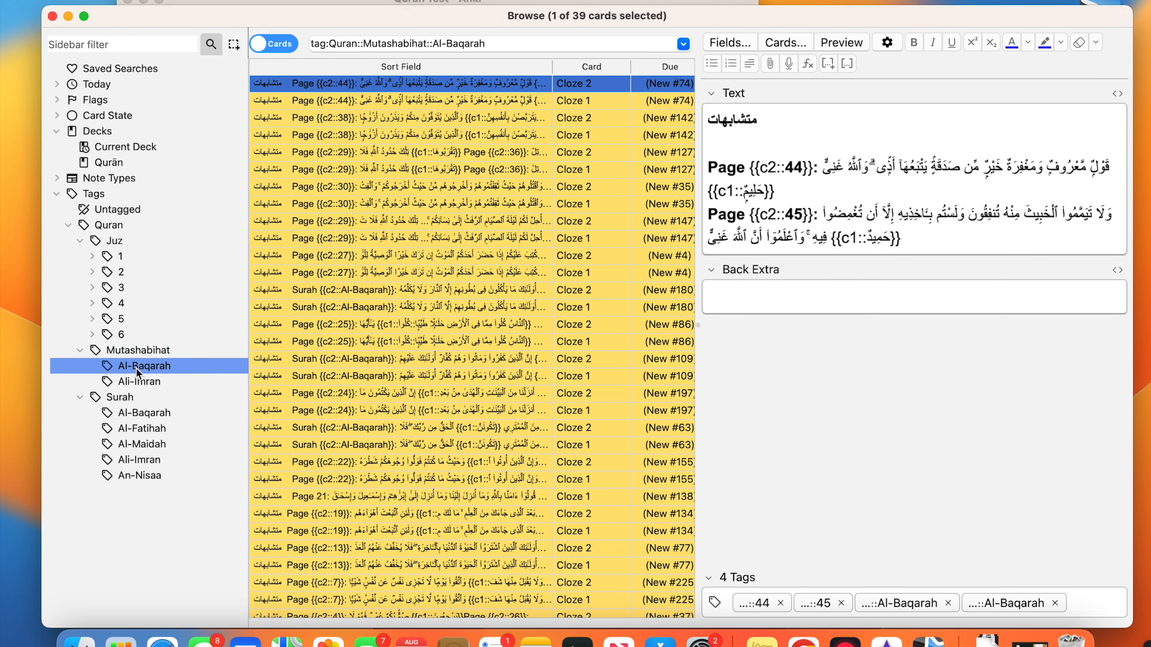
left_click(144, 413)
left_click(151, 476)
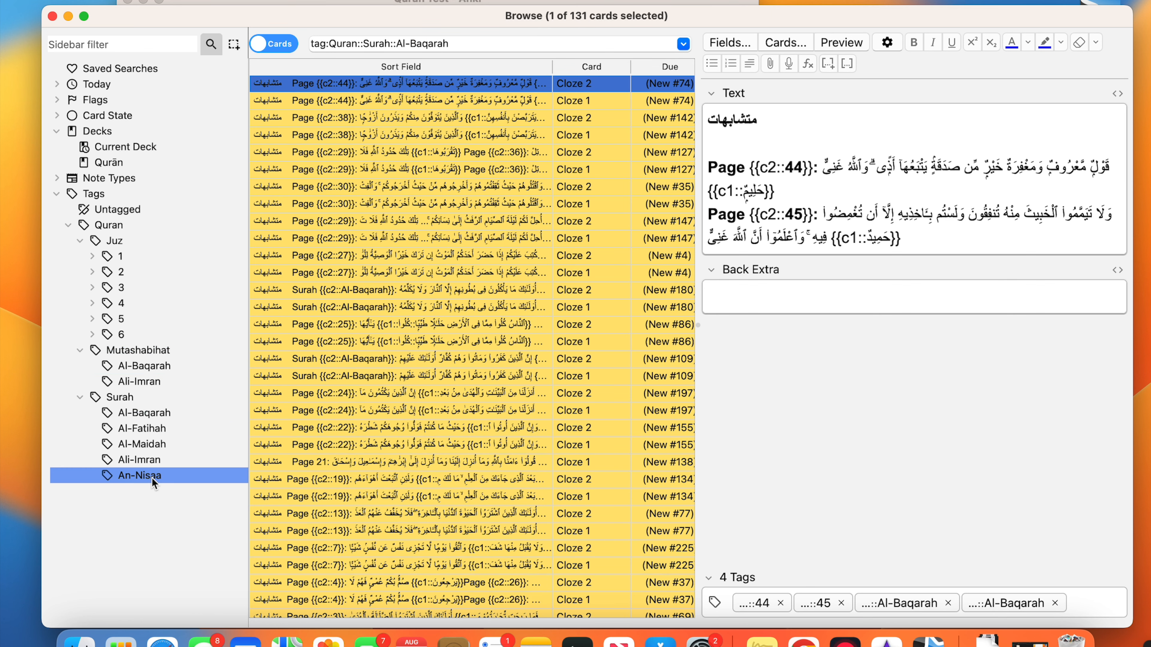
left_click(151, 462)
left_click(145, 412)
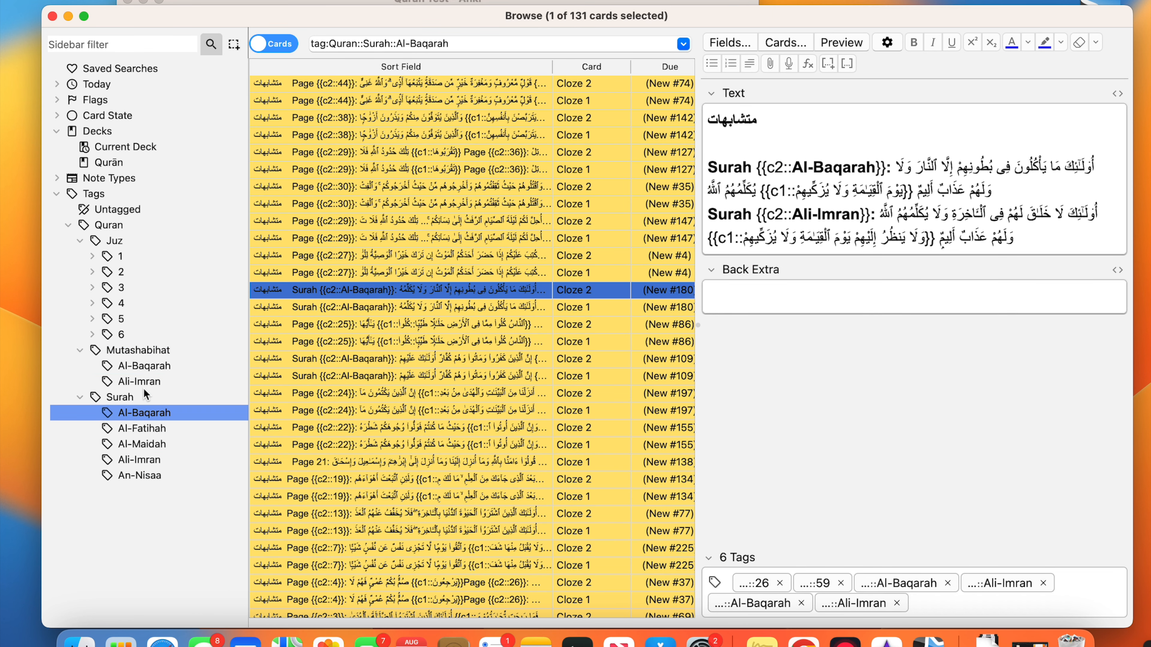
List the Mutashabihat cards tagged Al-Baqarah and examine the c1 cloze passages in the note comparing Al-Baqarah with Ali-Imran.
left_click(152, 357)
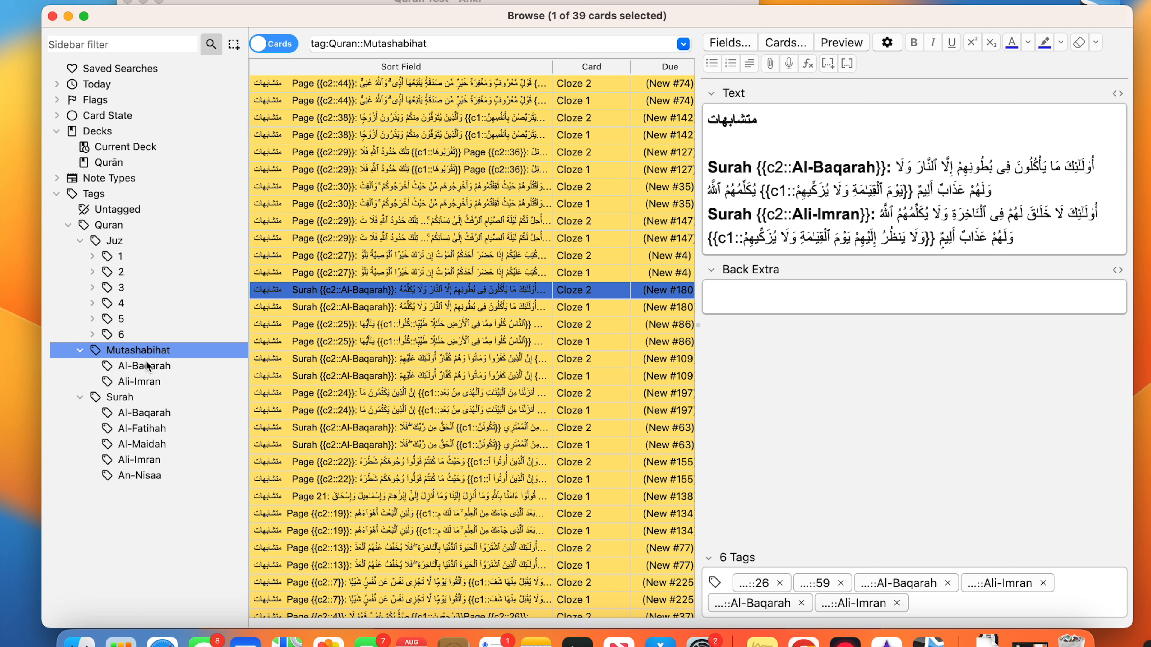
left_click(155, 365)
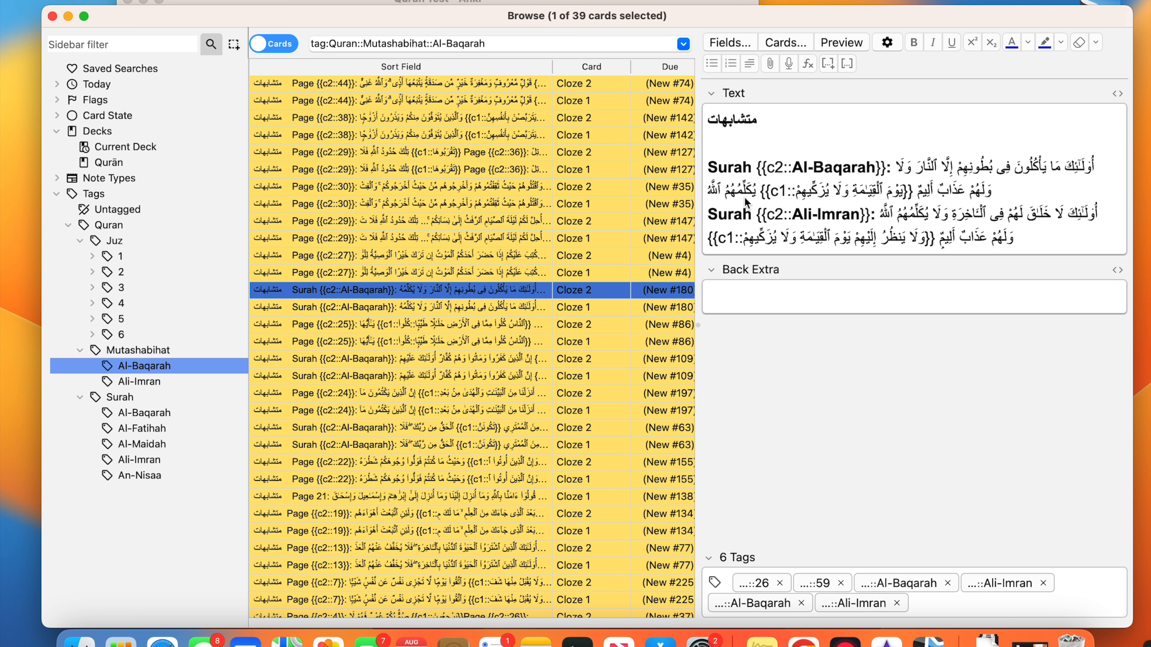
left_click_drag(796, 195, 906, 198)
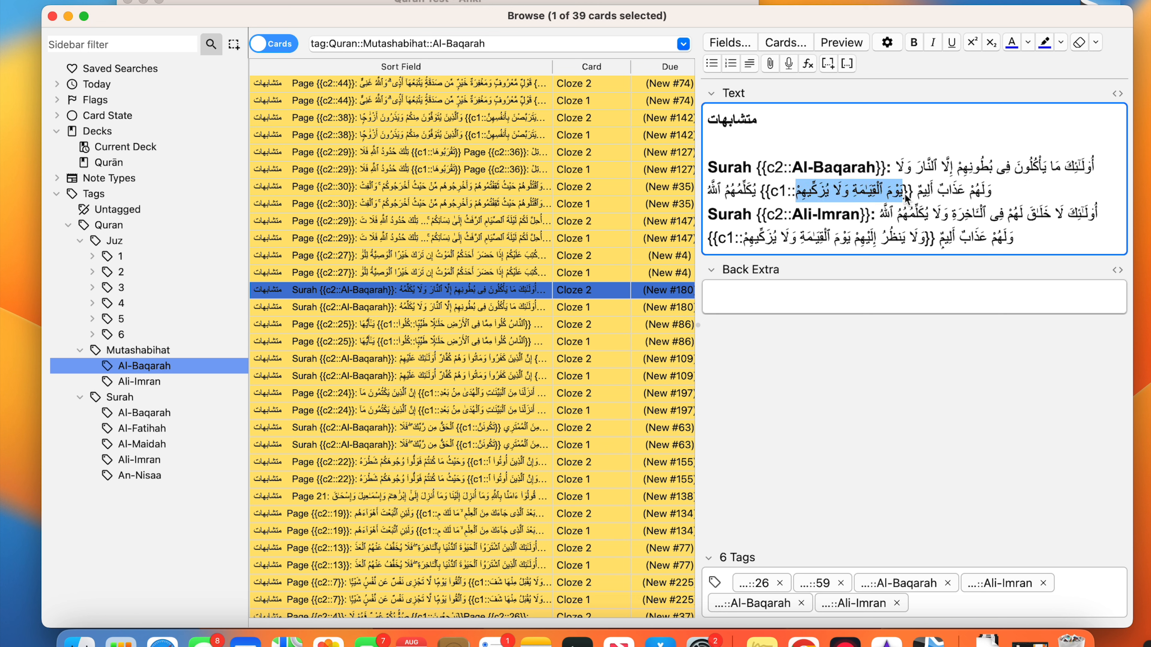
left_click(896, 213)
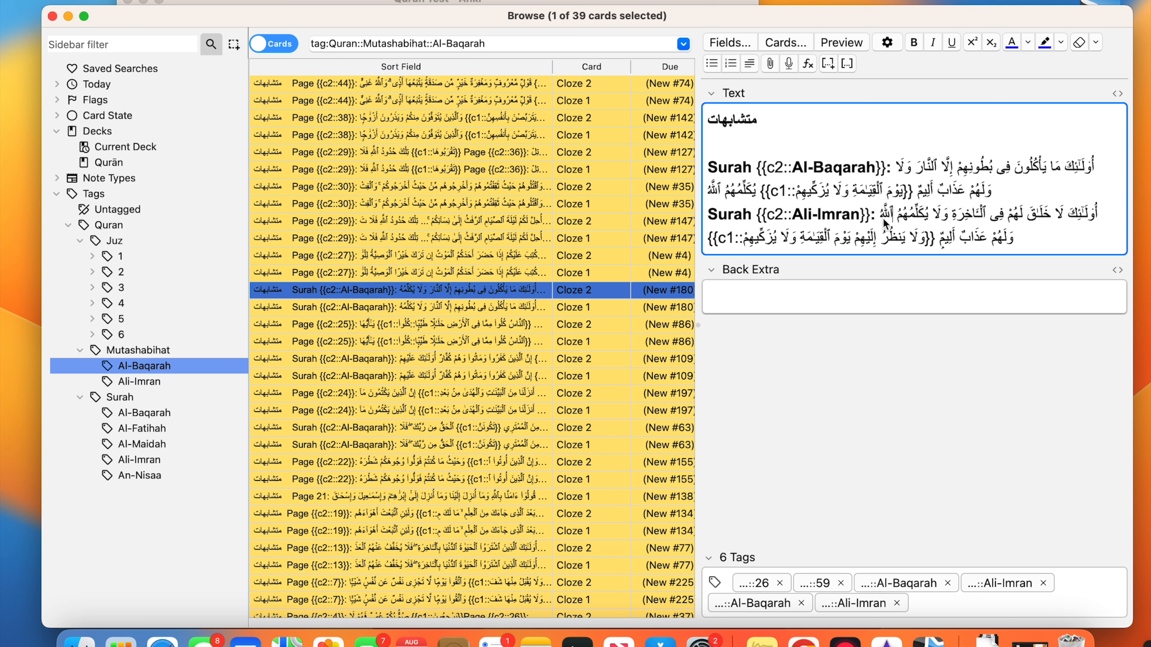
left_click_drag(923, 243, 877, 244)
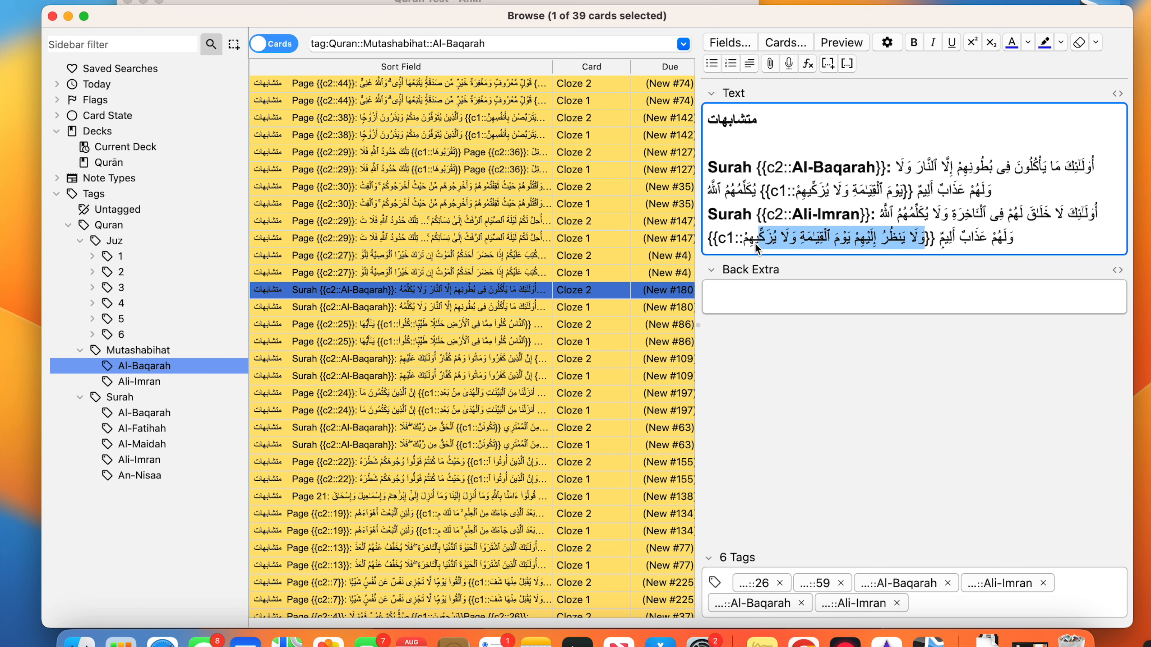
left_click(742, 242)
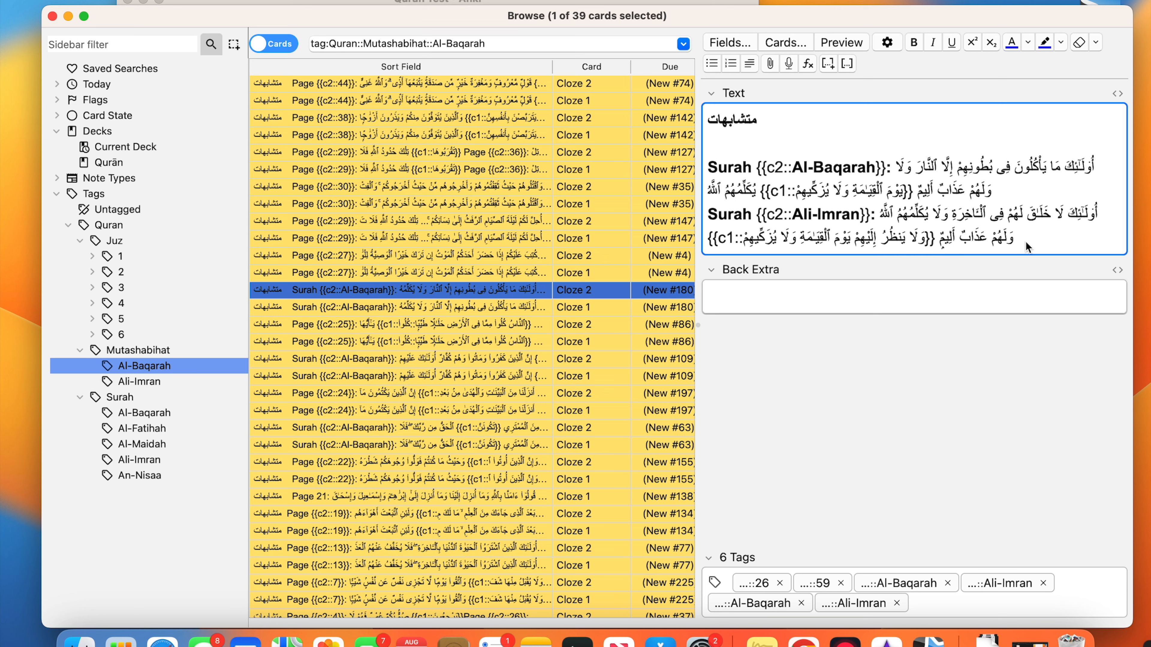
Preview both cloze cards of the Al-Baqarah and Ali-Imran comparison note, including the second card's answer, and close the preview.
left_click(843, 45)
key("Right")
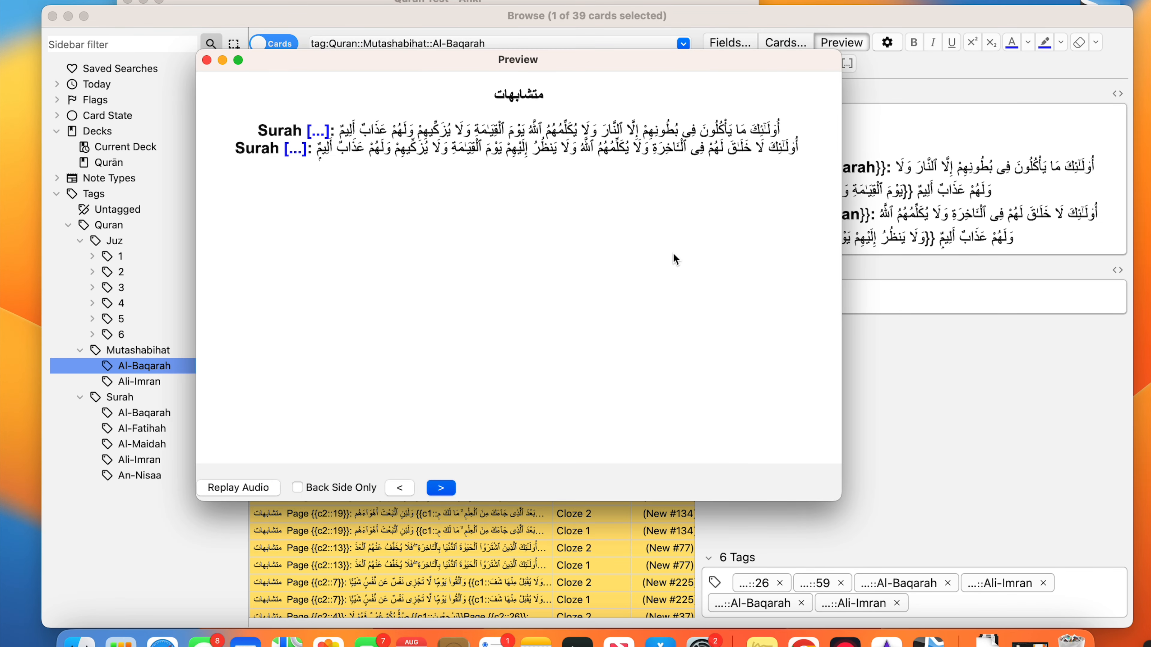
key("Right")
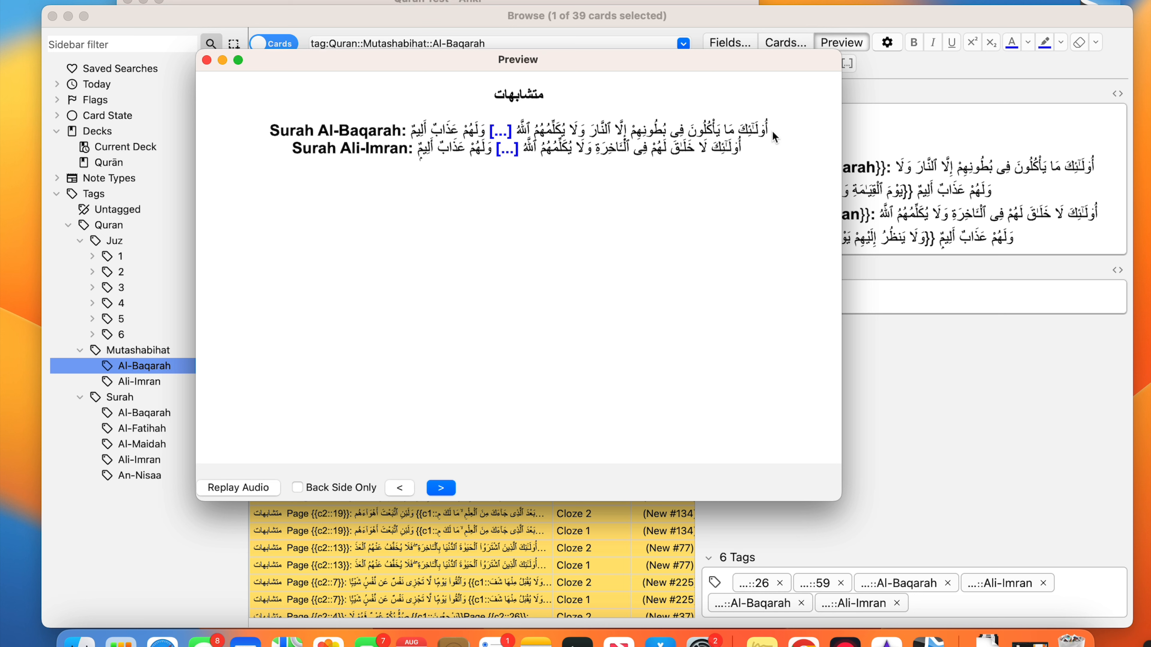
left_click_drag(768, 131, 517, 127)
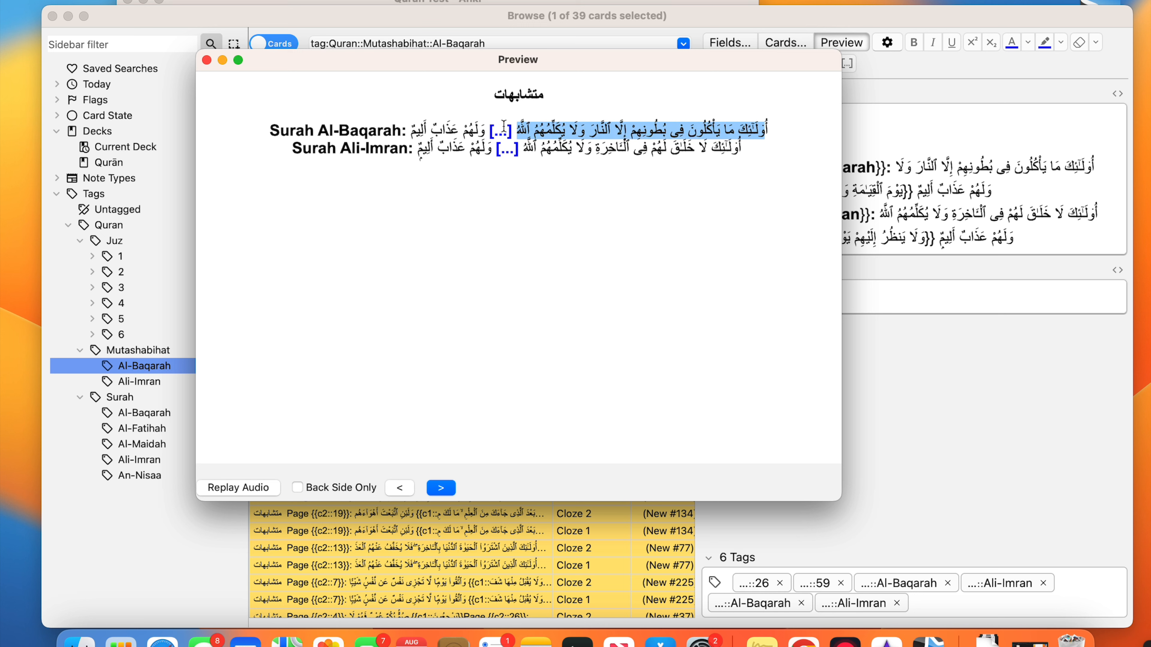
left_click(477, 127)
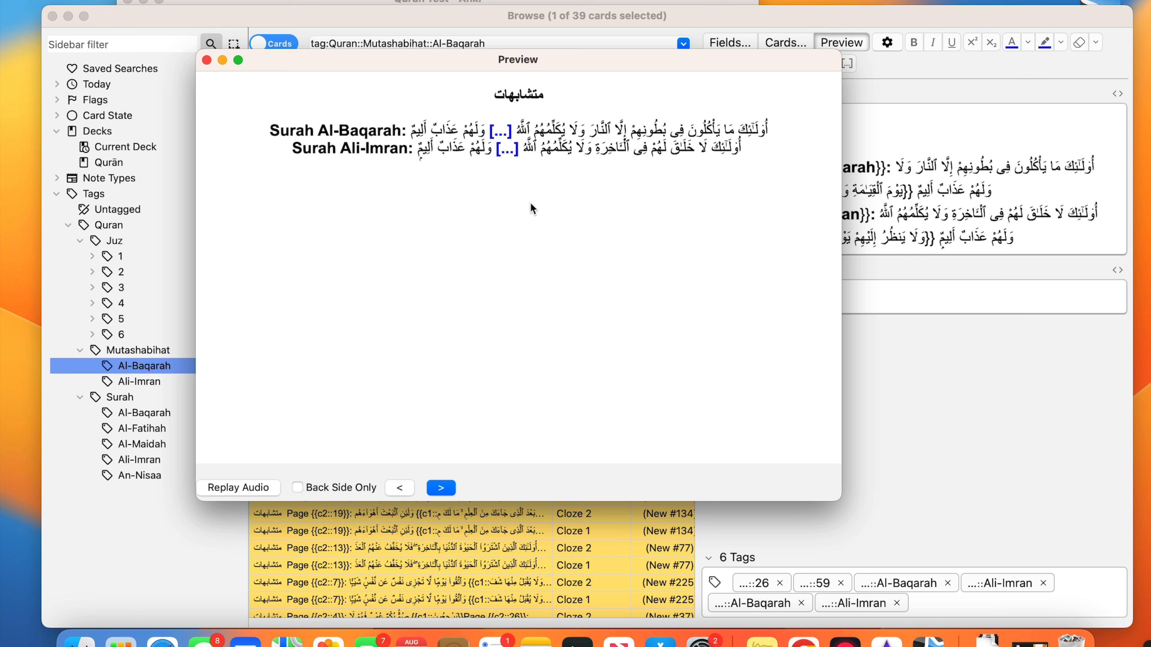
key("Right")
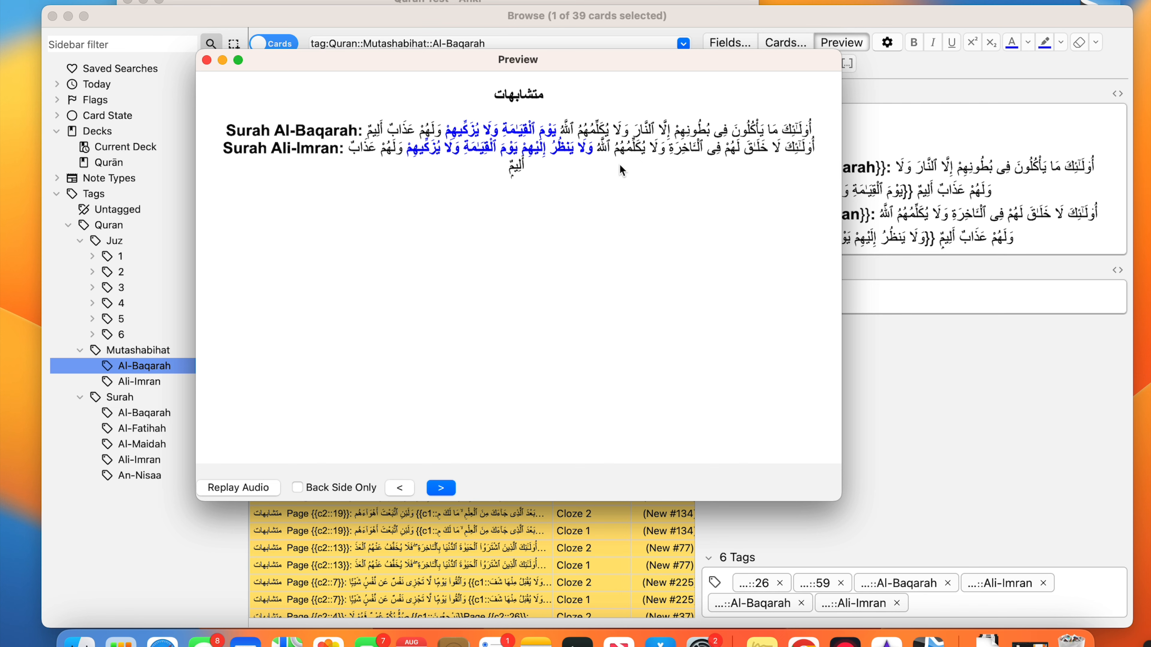
left_click(206, 60)
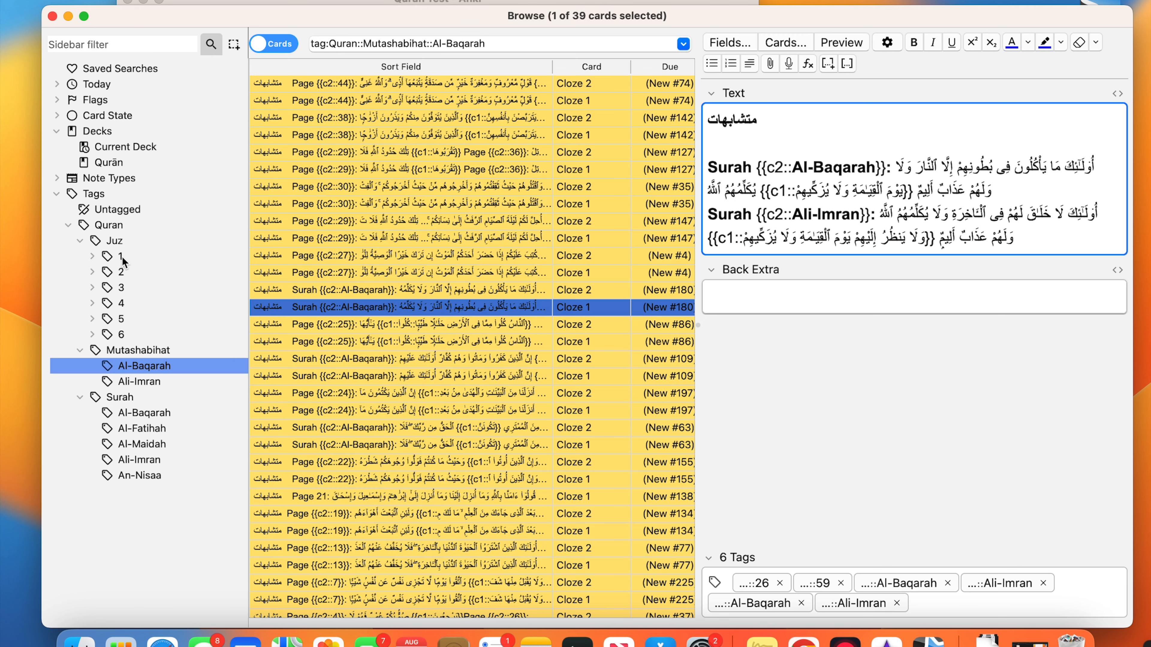
List the cards tagged page 1 under Juz 1 and examine the Front and Back fields of the basic card.
left_click(156, 262)
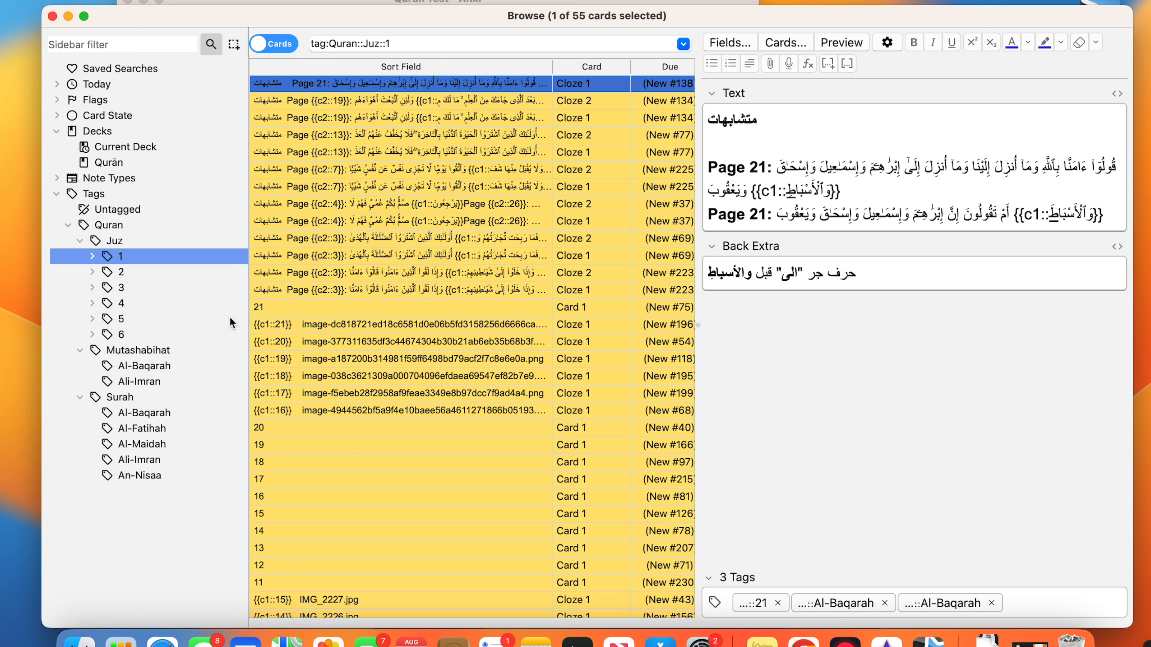
left_click(92, 257)
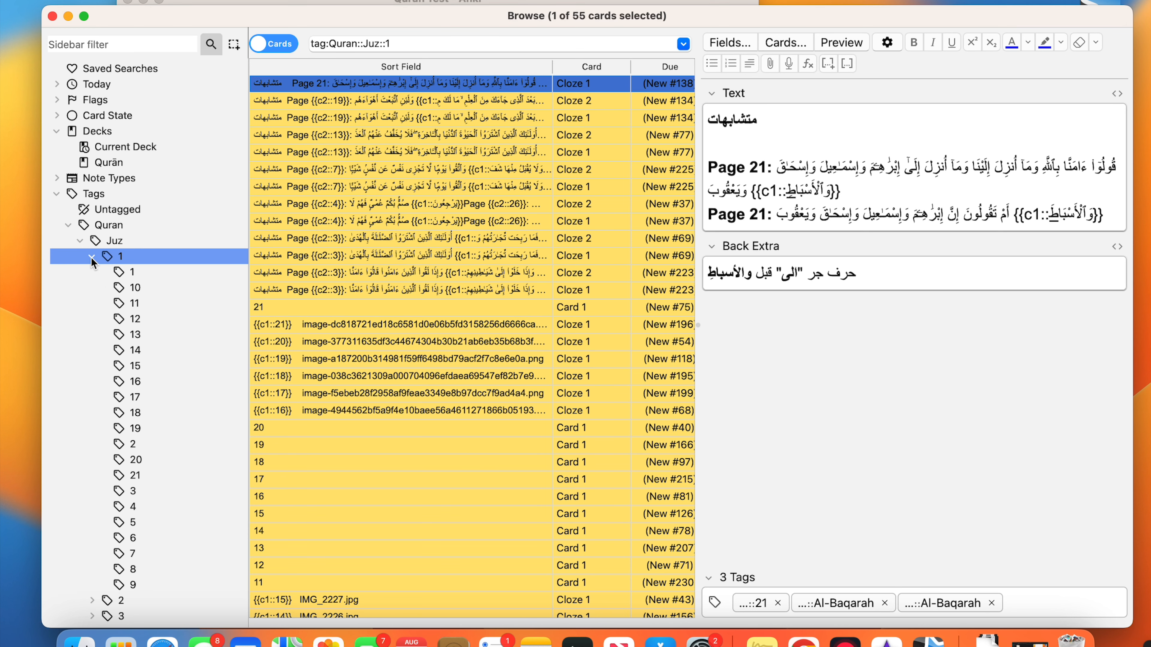
left_click(135, 274)
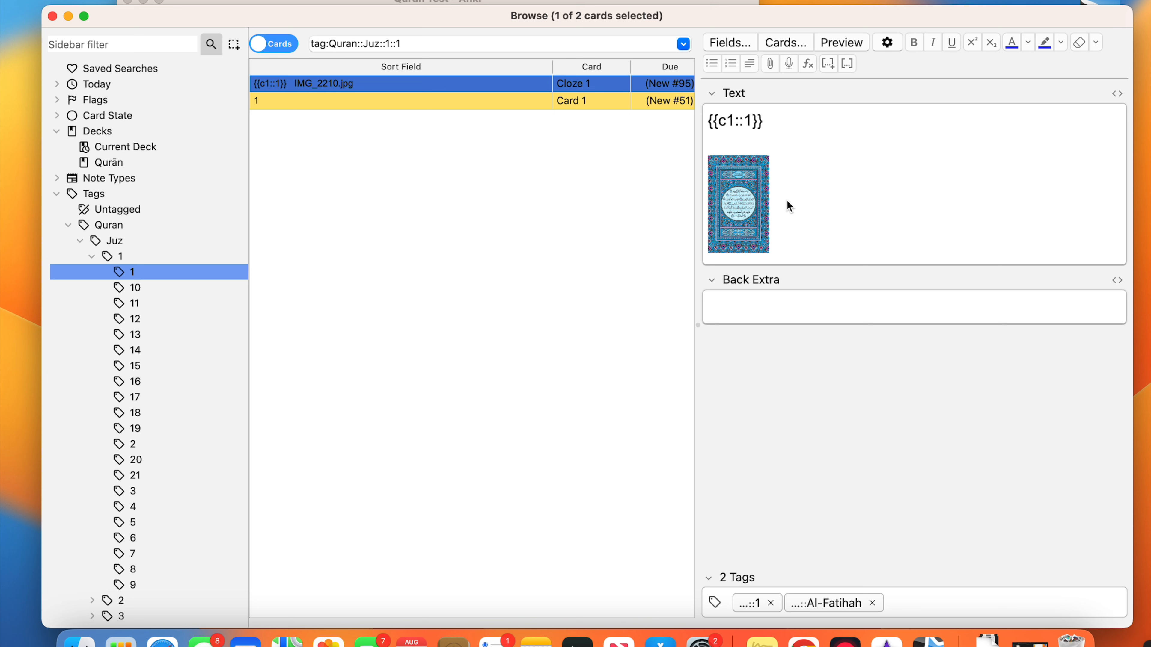
left_click(290, 106)
left_click(784, 204)
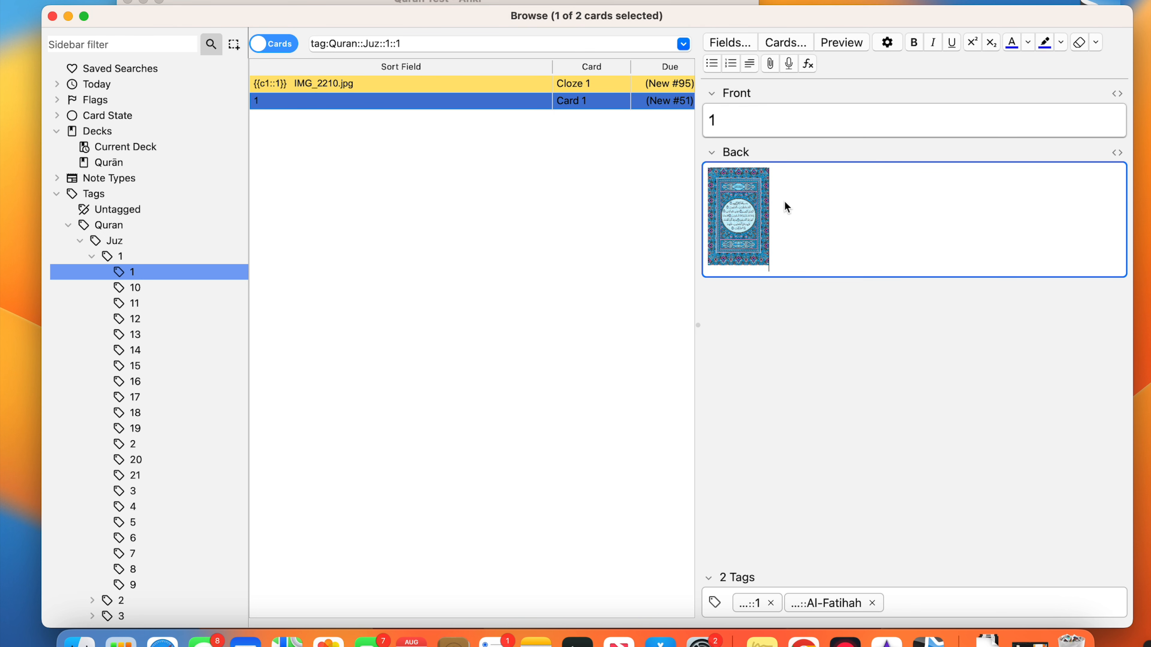
left_click(765, 129)
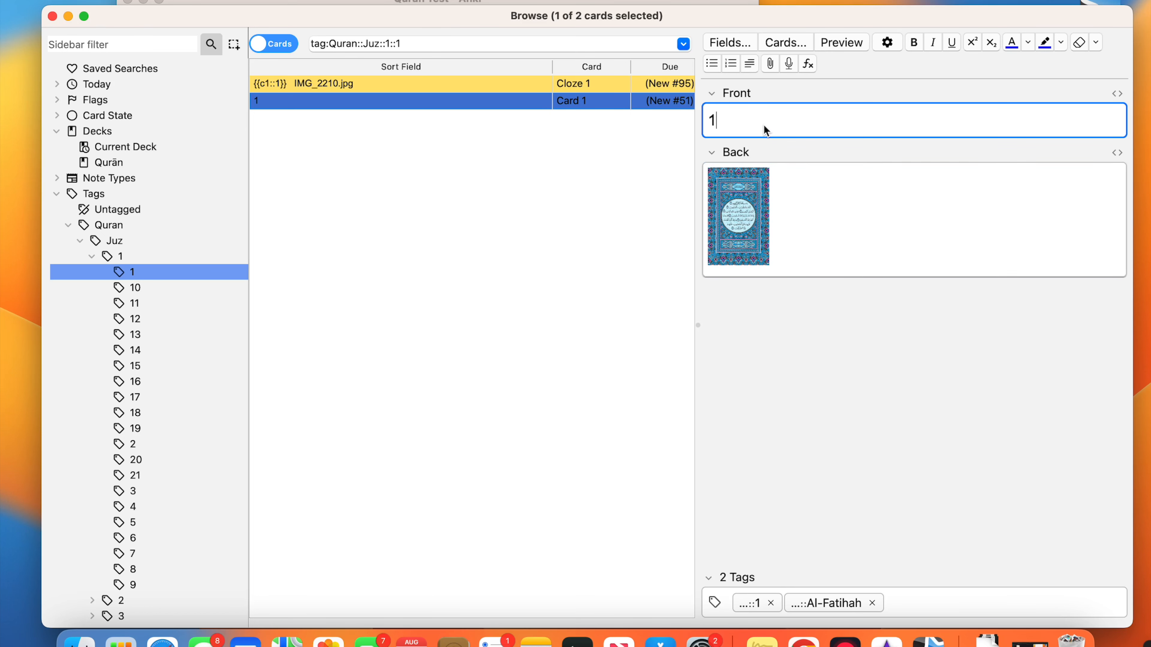
Preview the front and back of the basic page 1 card, and close the preview.
left_click(838, 44)
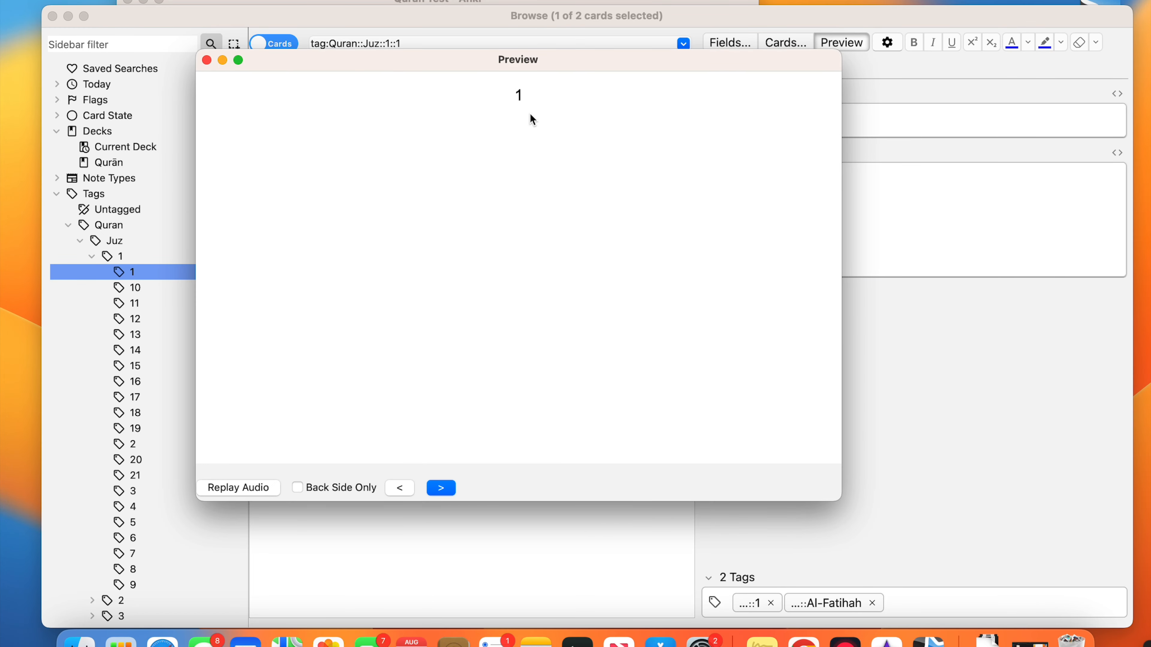
double_click(517, 98)
key("Right")
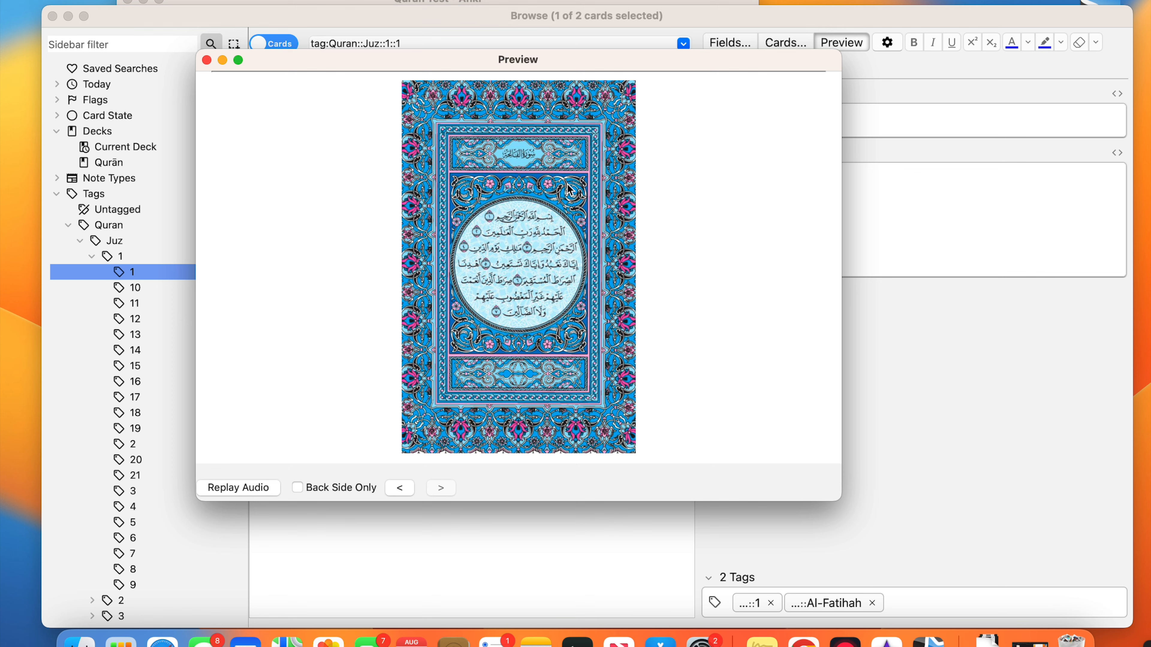
scroll(570, 190, "up", 3)
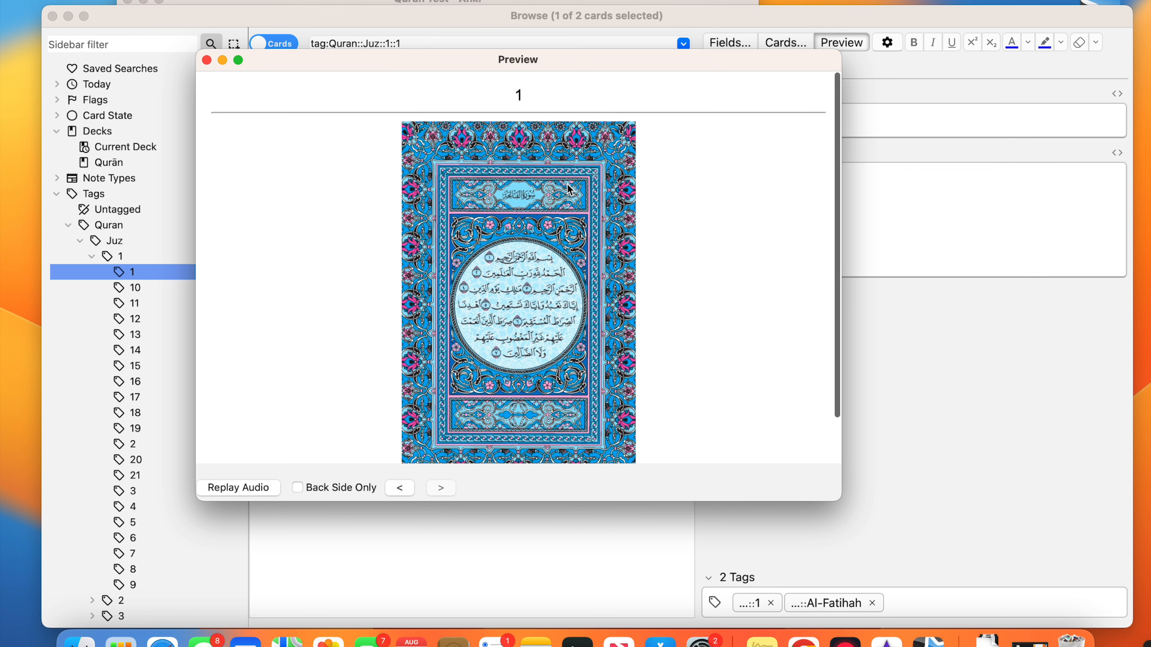
left_click(207, 60)
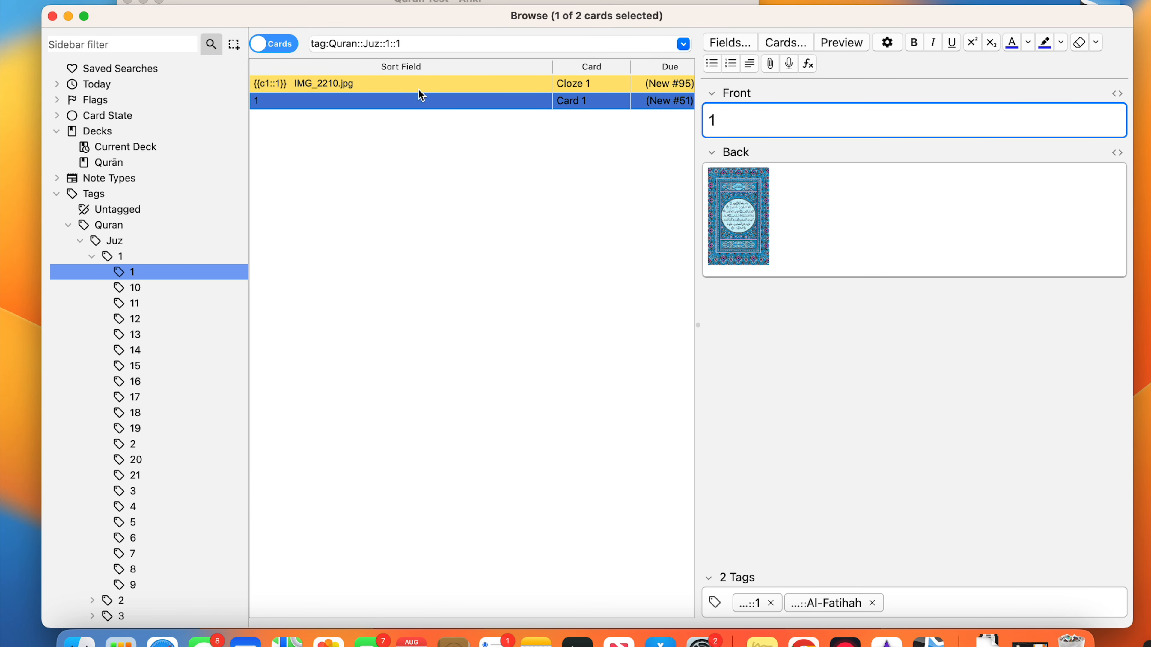
Examine the Text field of the page 1 cloze card, preview its question and answer, and close the preview.
left_click(398, 86)
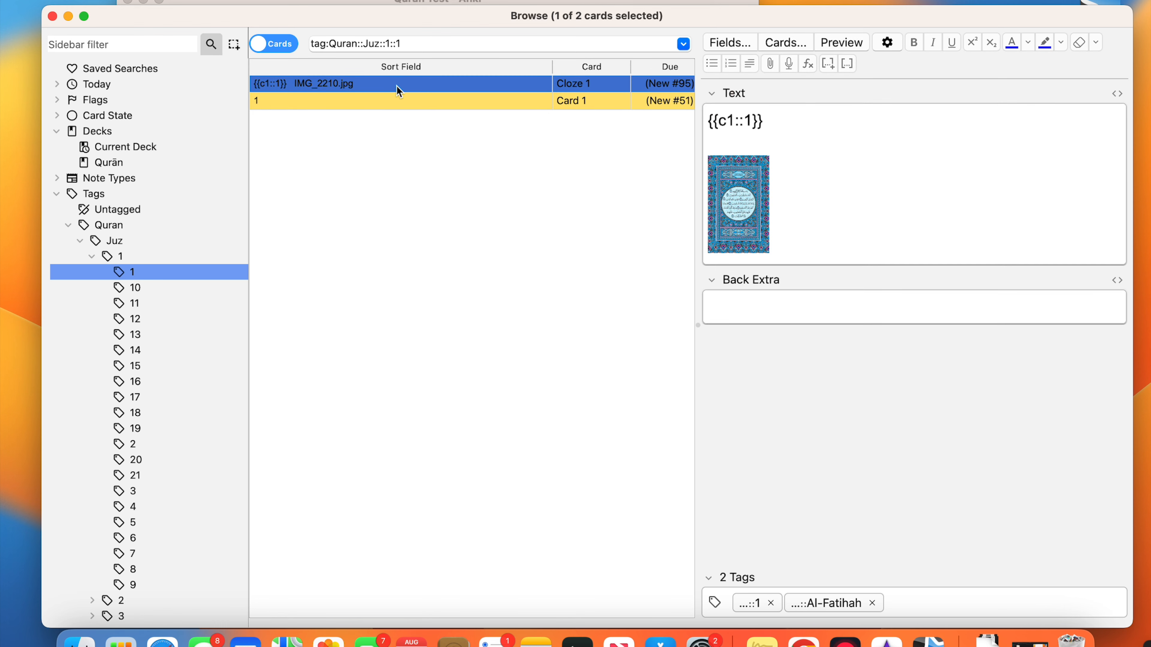
left_click(870, 228)
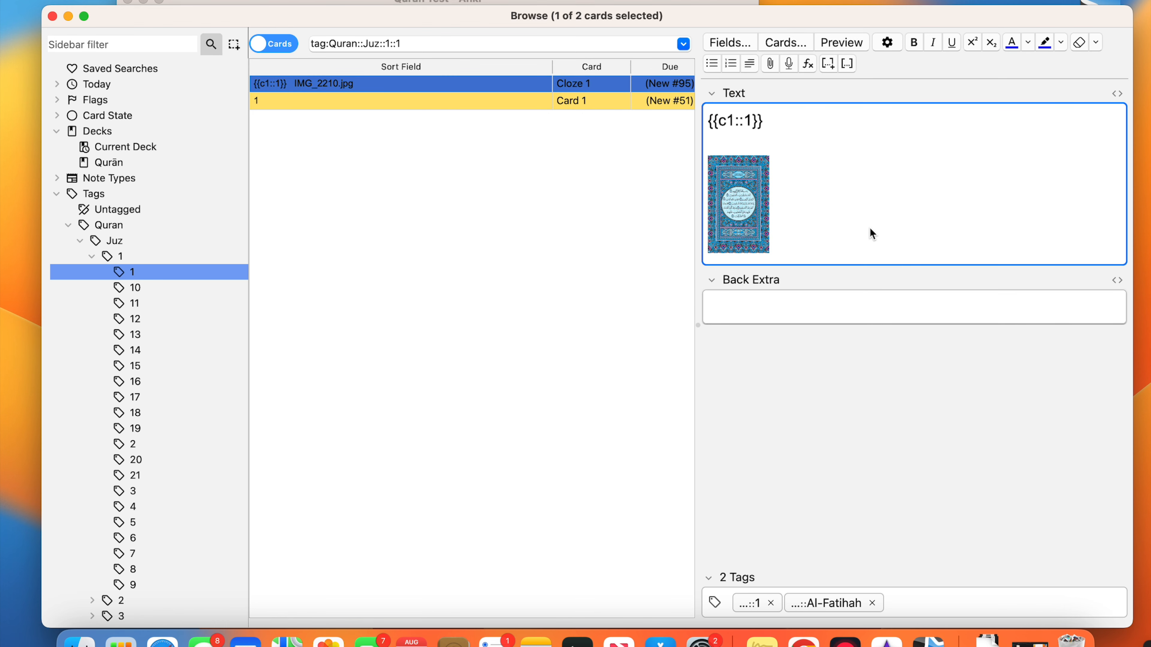
left_click(850, 43)
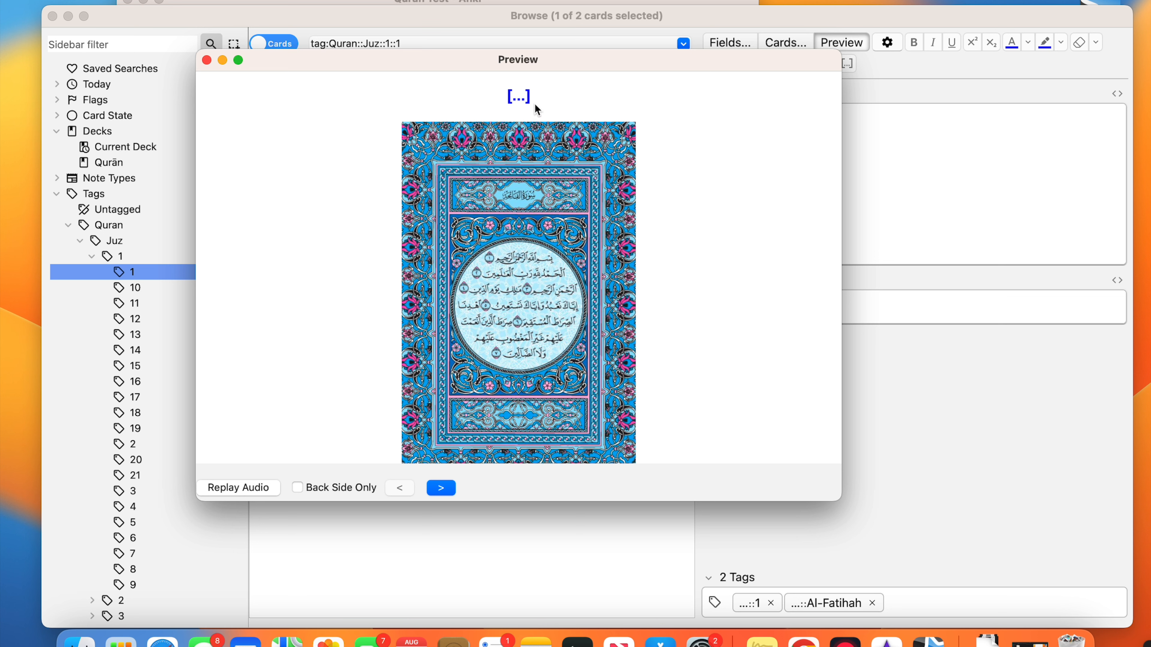
key("Right")
left_click(206, 61)
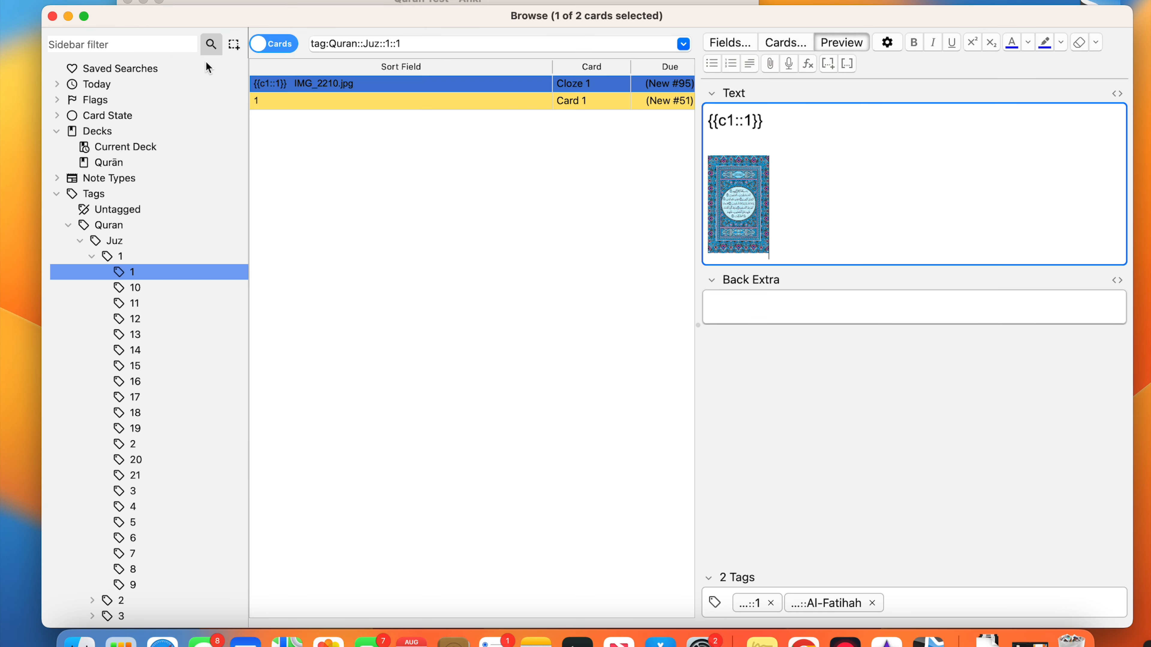
Unsuspend both the cloze and basic cards tagged page 1 under Juz 1, and clear the selection.
left_click(350, 101)
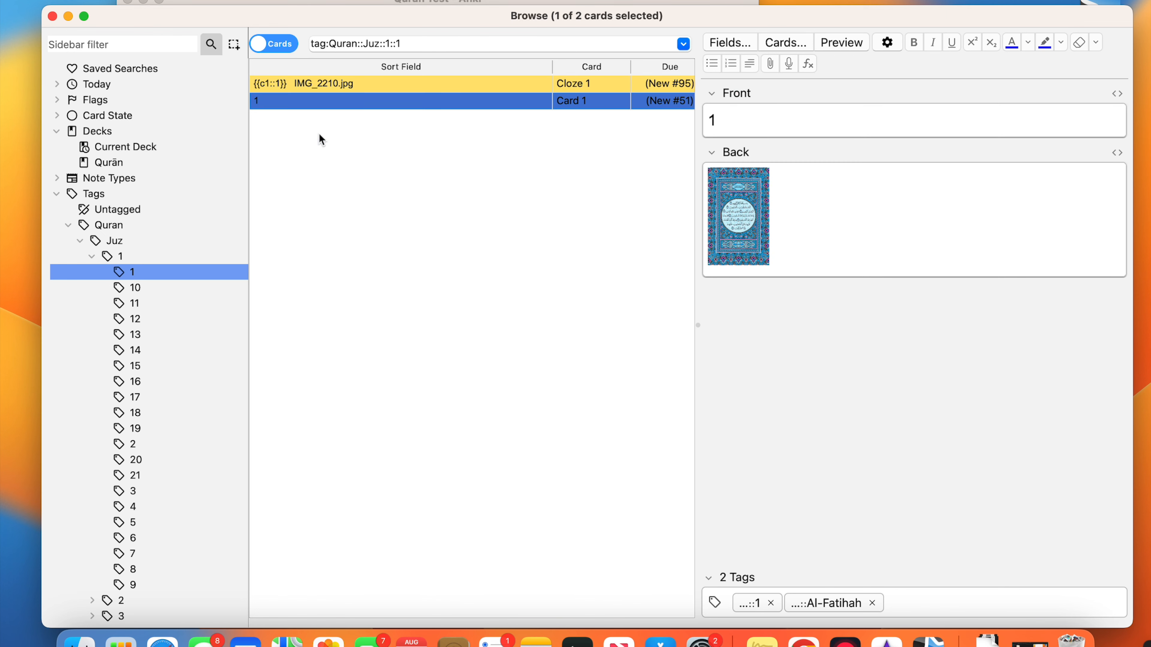
left_click(141, 286)
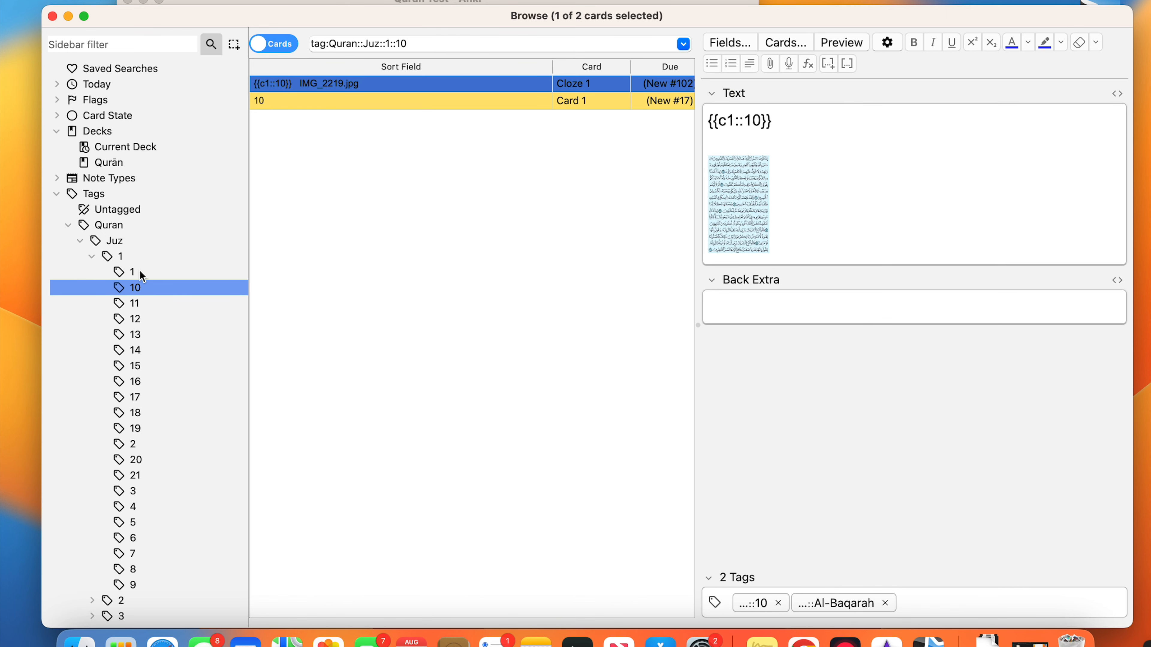
left_click(140, 273)
left_click(328, 102)
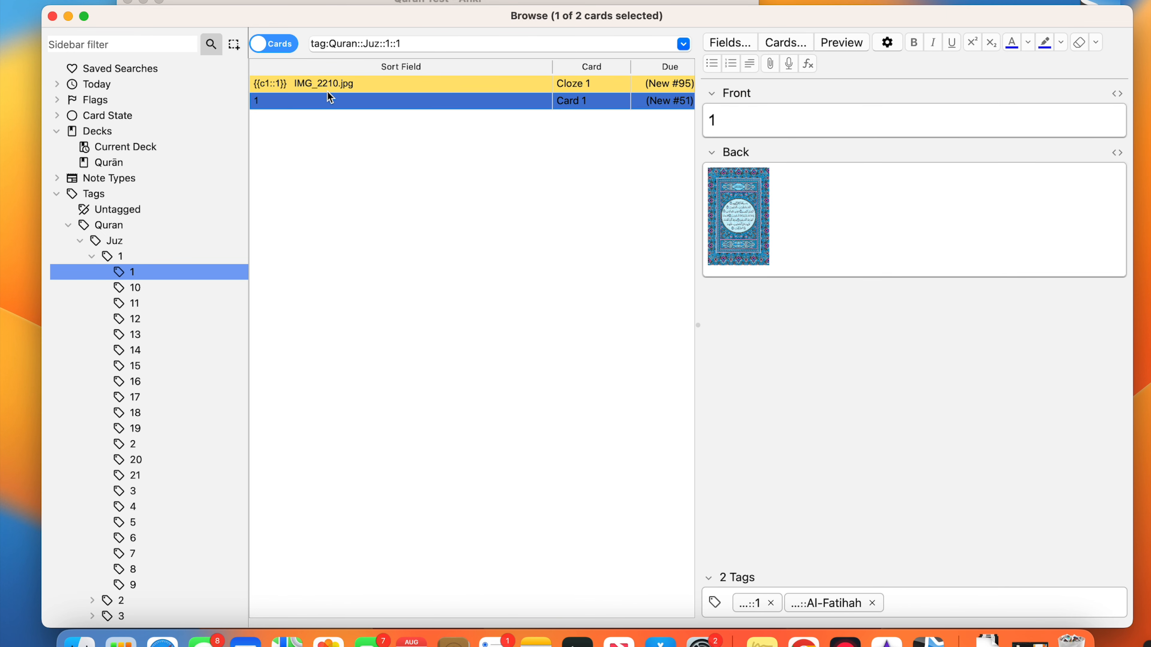
left_click(330, 89, "shift")
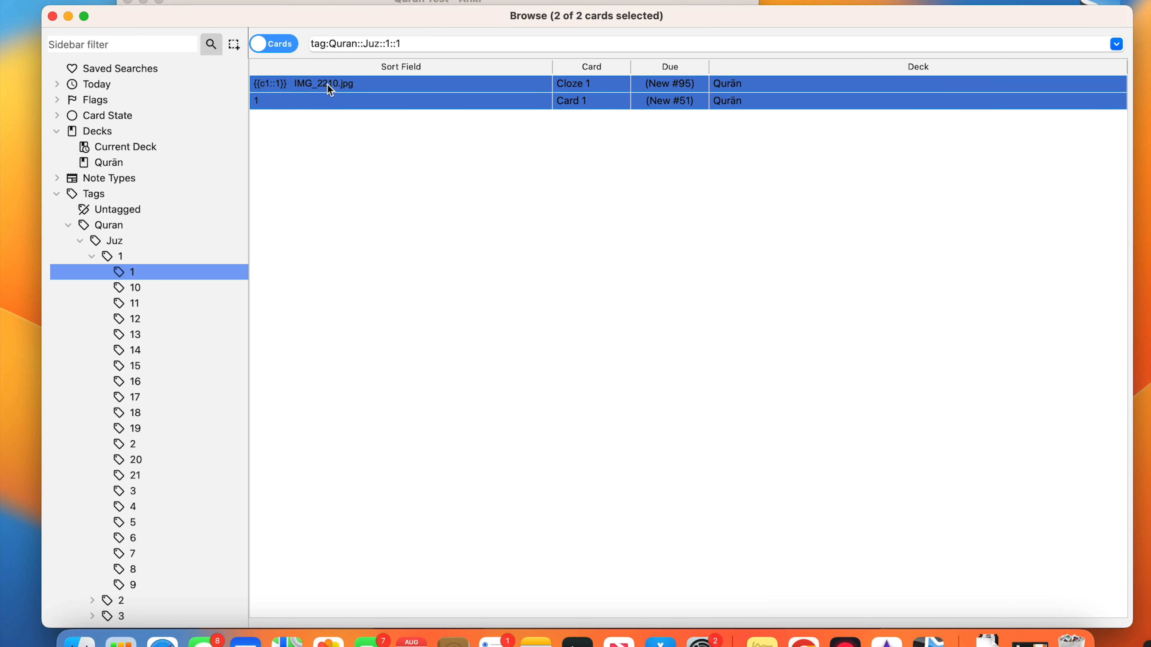
key("super+j")
left_click(329, 95)
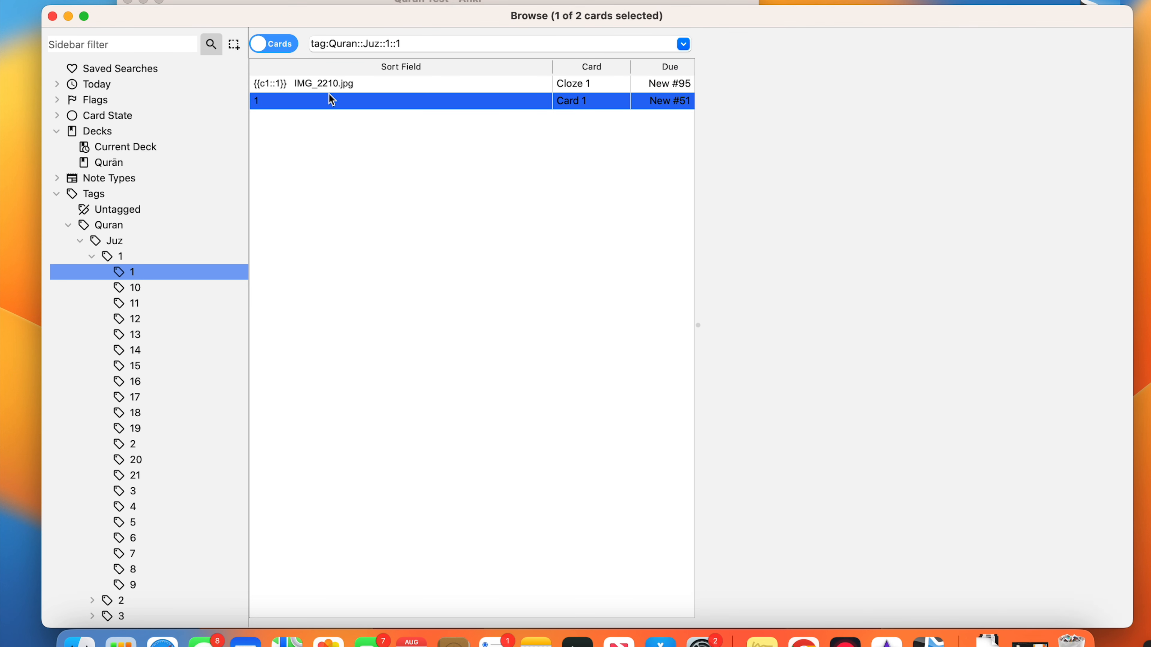
left_click(347, 150)
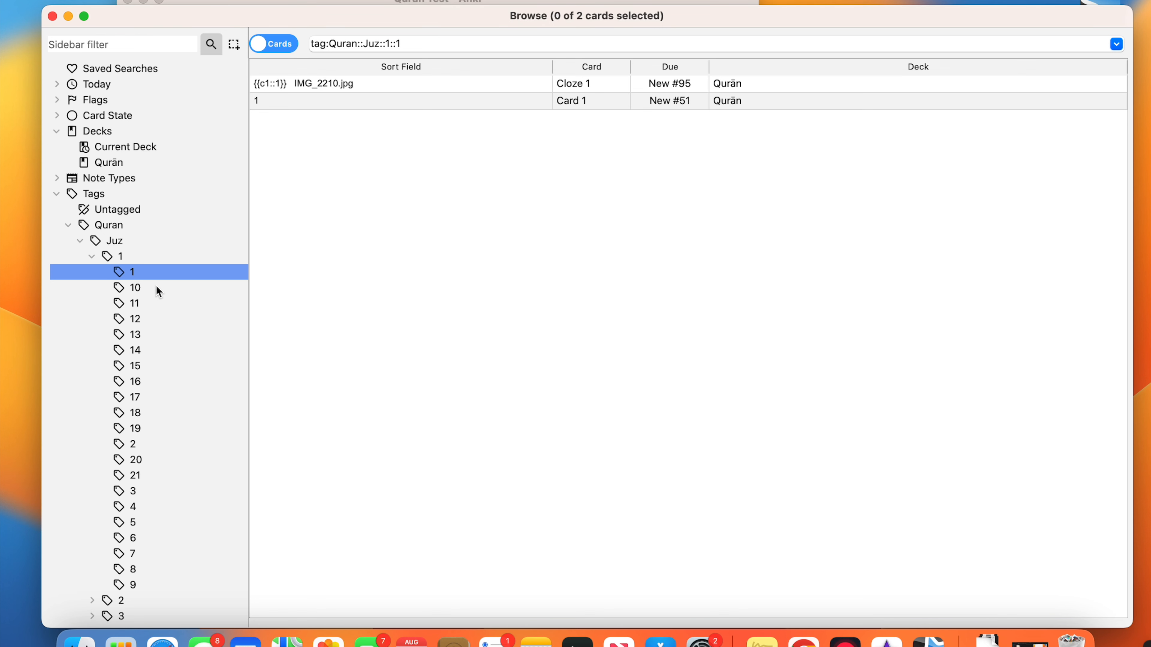
List the cards tagged page 3 under Juz 1 and examine its basic card and its page-image cloze card.
scroll(159, 292, "down", 1)
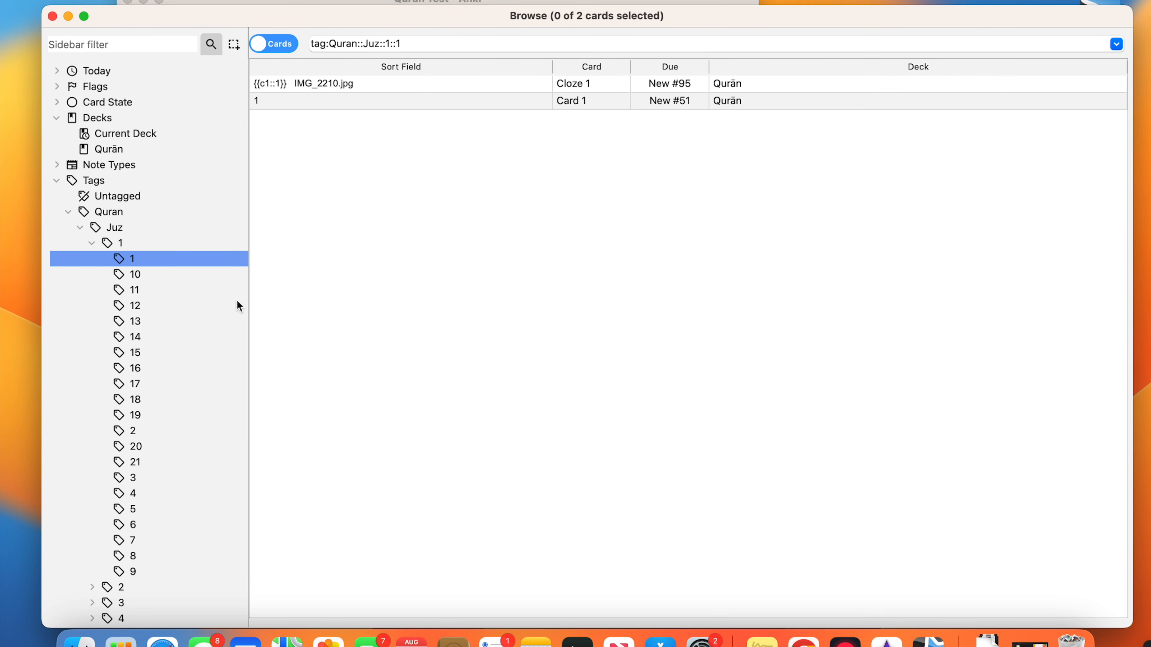
left_click(137, 479)
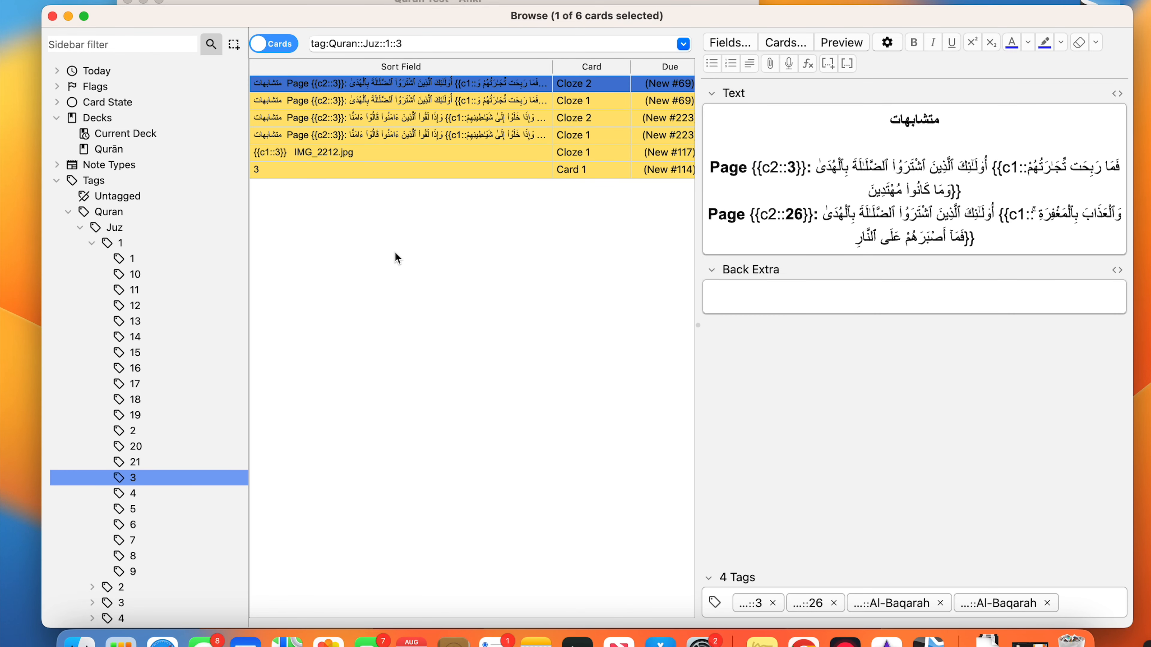
left_click(333, 170)
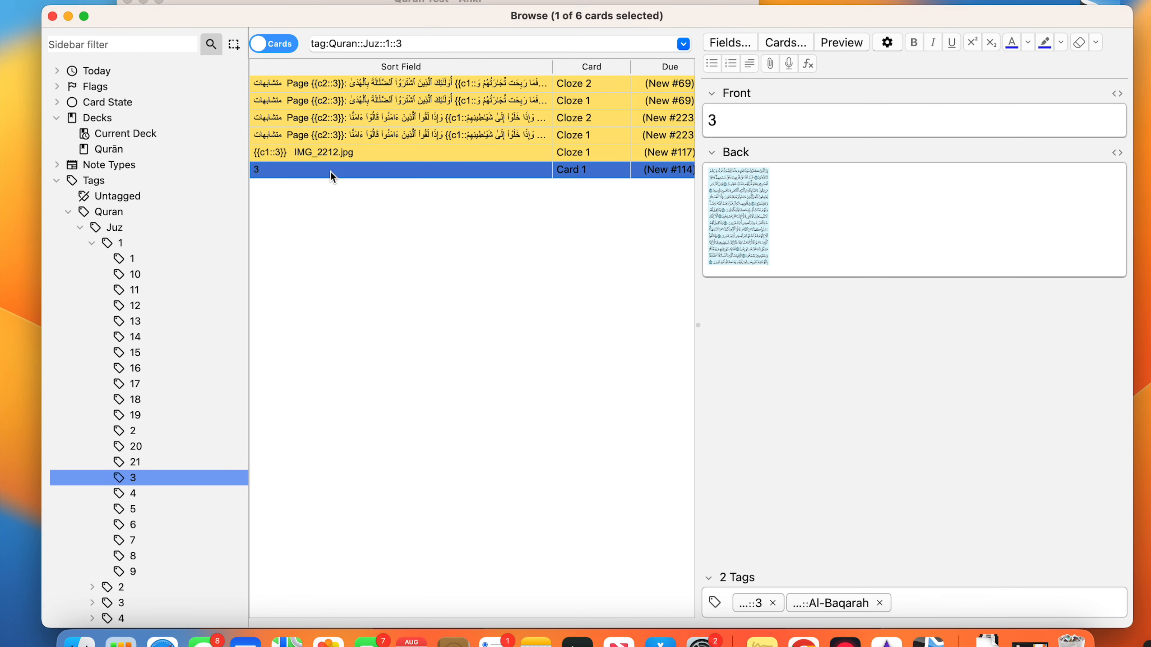
left_click(487, 152)
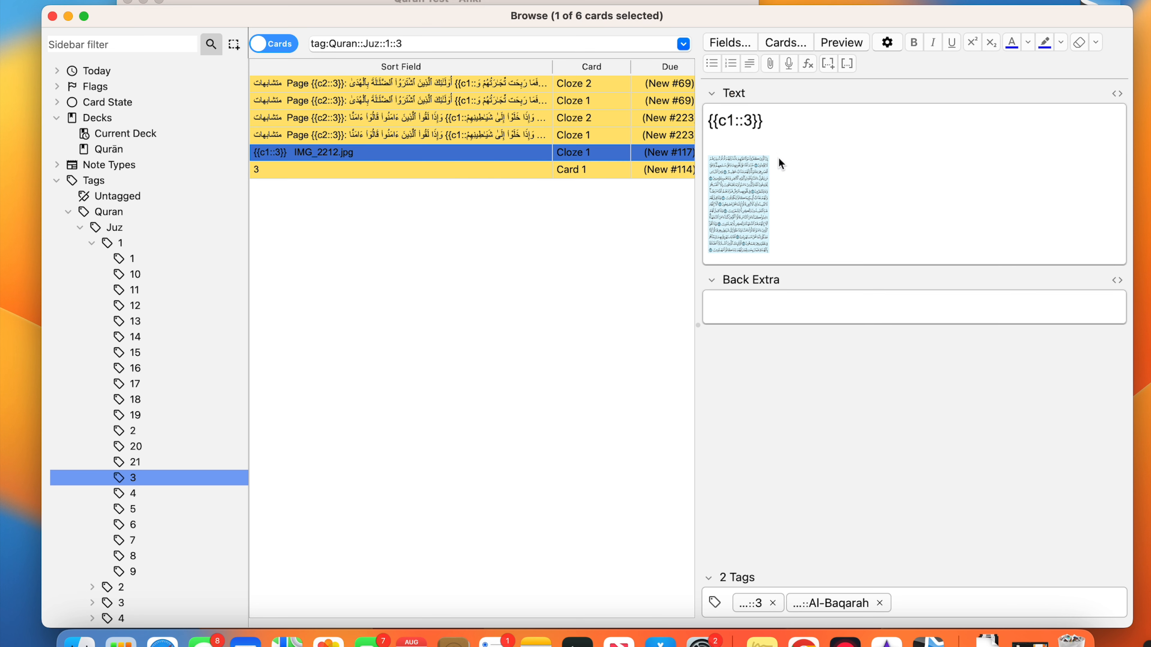
Examine the mutashabihat notes that compare page 3 with page 11 and page 3 with page 26.
left_click(362, 133)
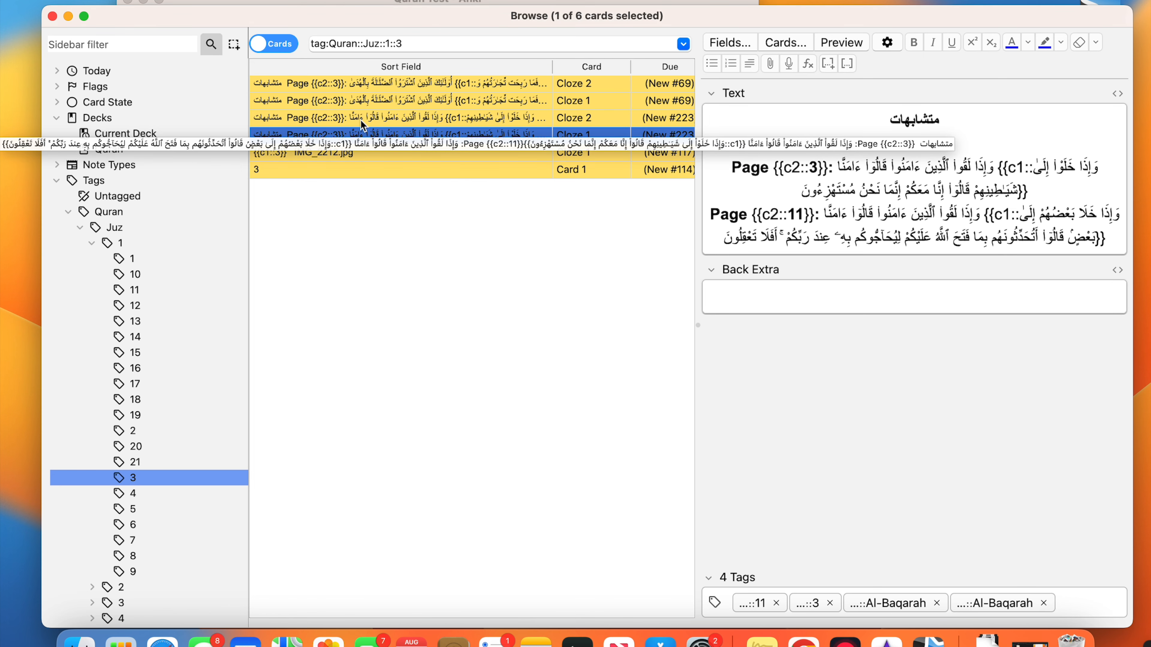
left_click(816, 169)
left_click(806, 221)
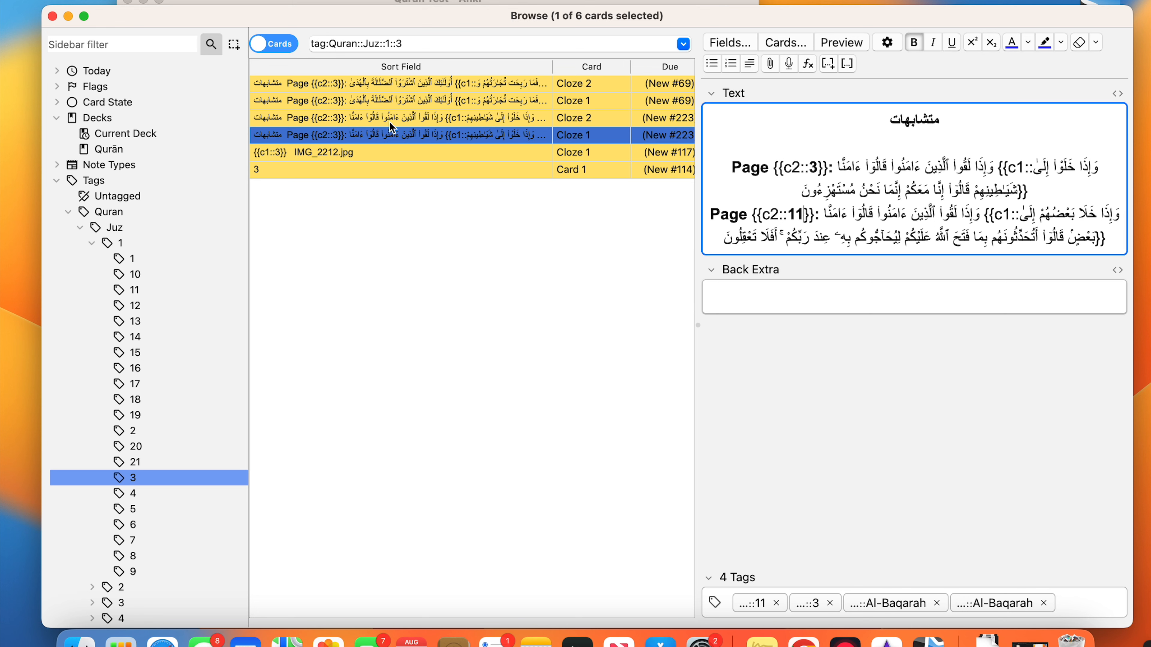
left_click(349, 105)
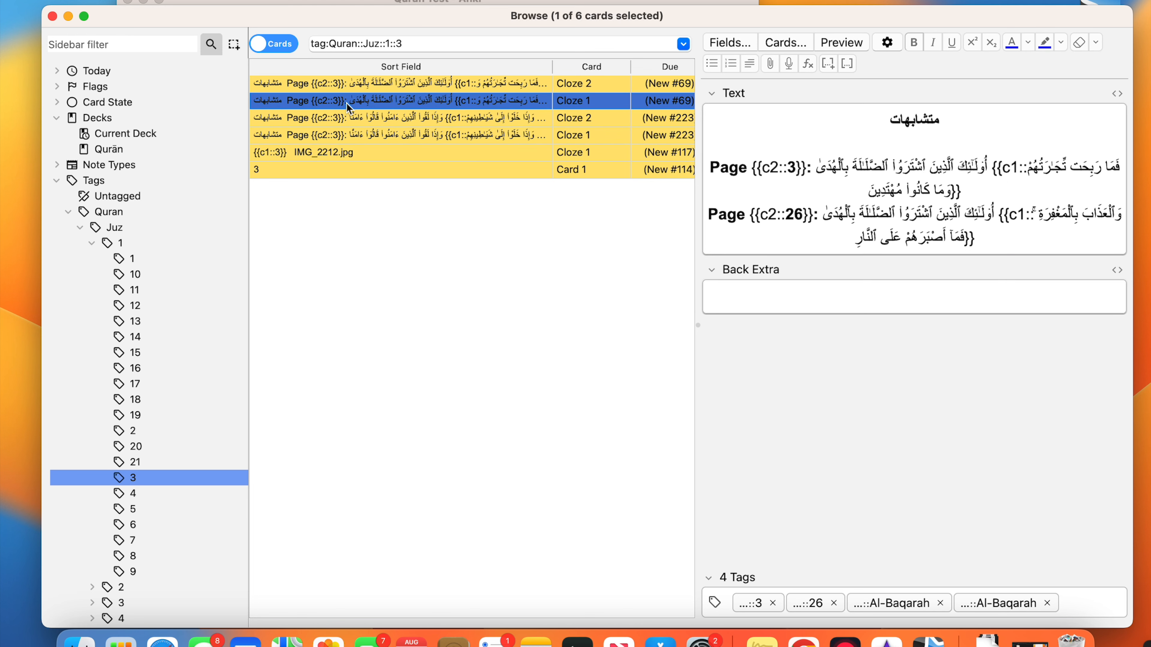
left_click(796, 177)
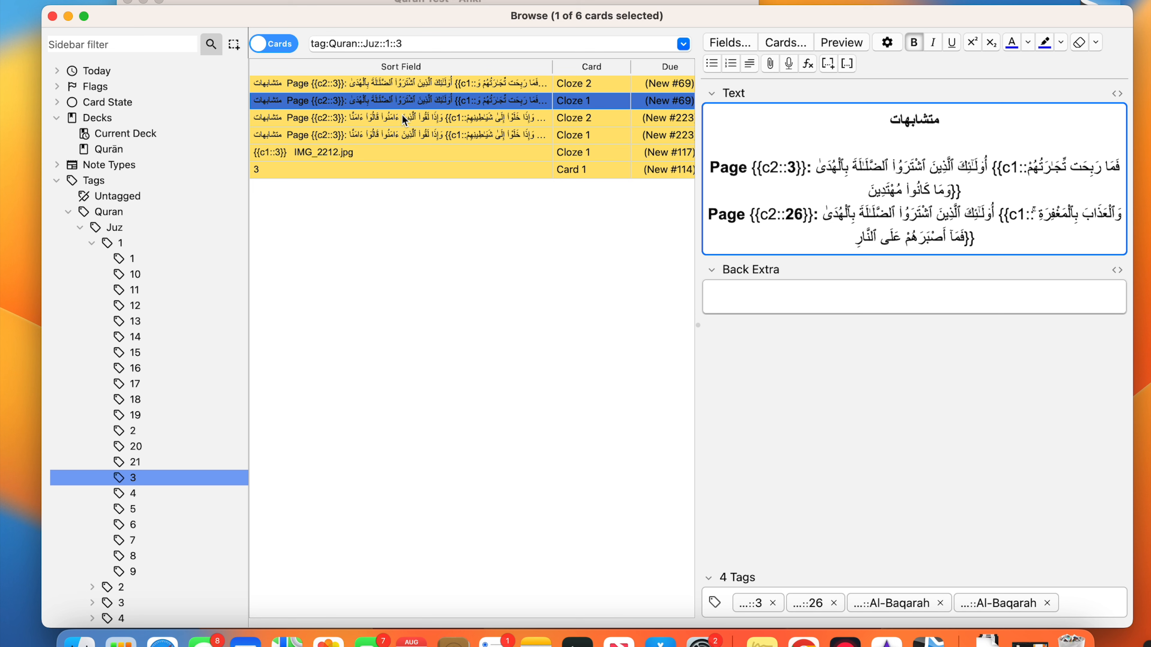
left_click(347, 135)
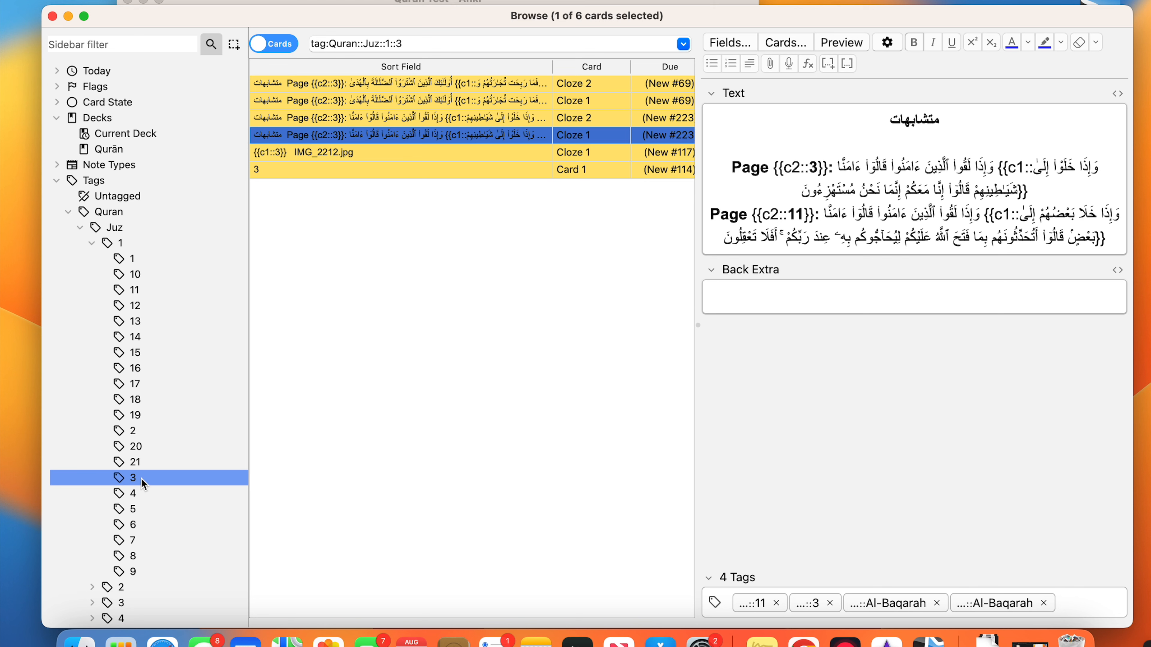
List the cards tagged page 11 under Juz 1 and check both mutashabihat cloze cards comparing pages 3 and 11.
left_click(129, 295)
left_click(361, 84)
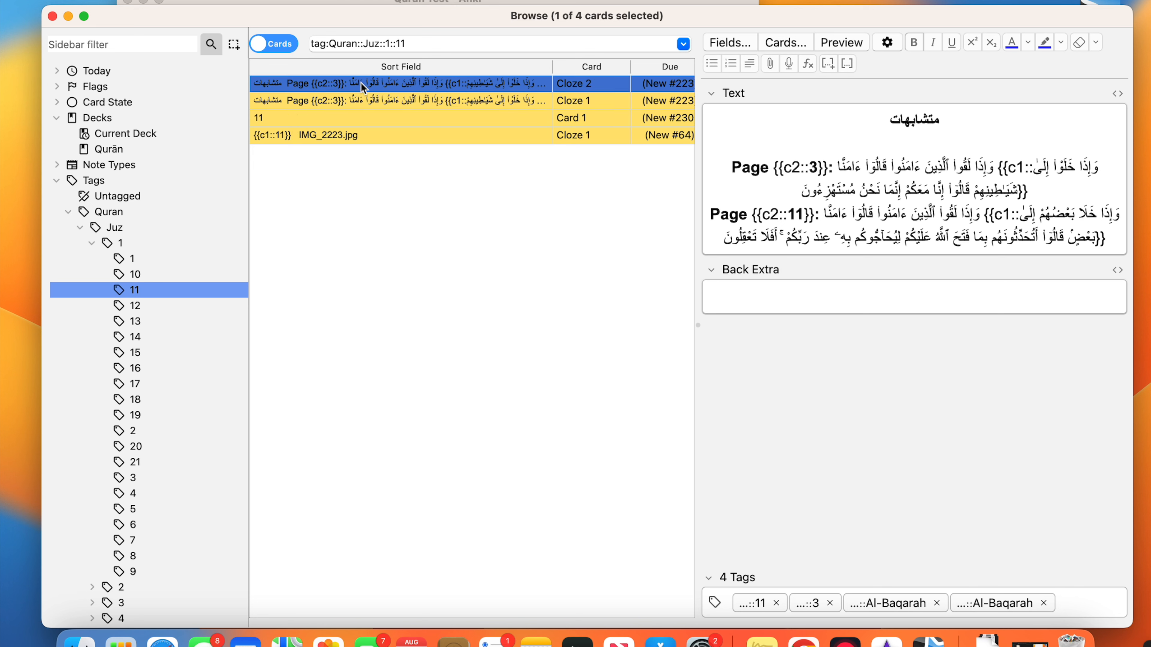
left_click(365, 108)
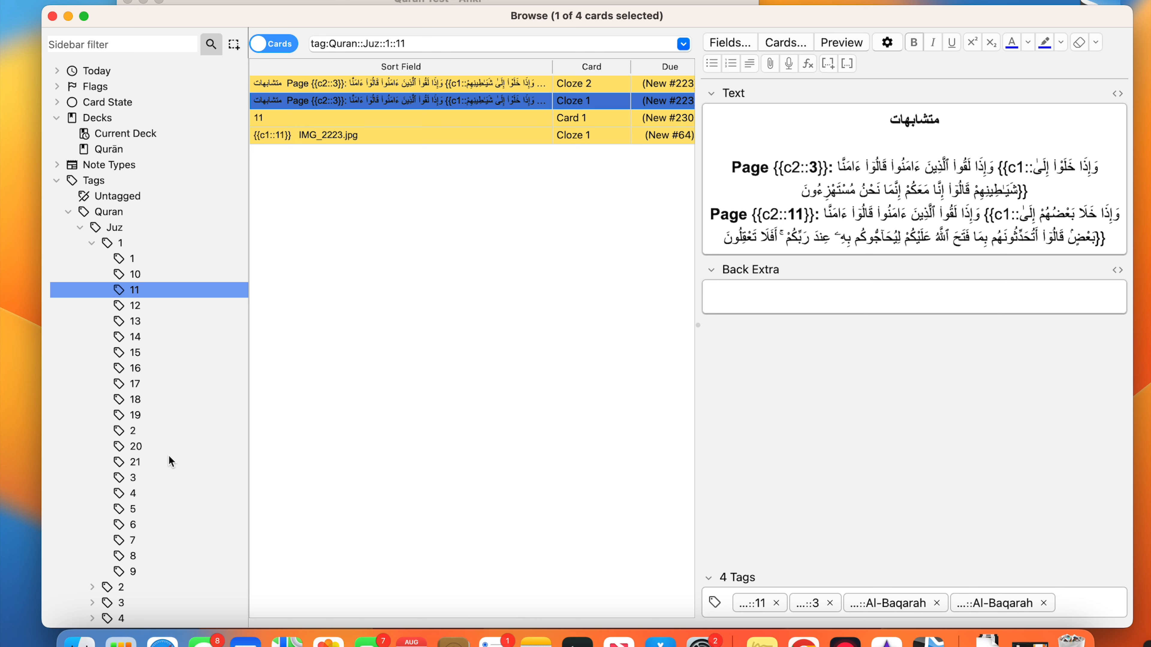
Return to the page 3 cards and look through the pages 3 and 11 mutashabihat cards and the page-image cloze.
left_click(157, 479)
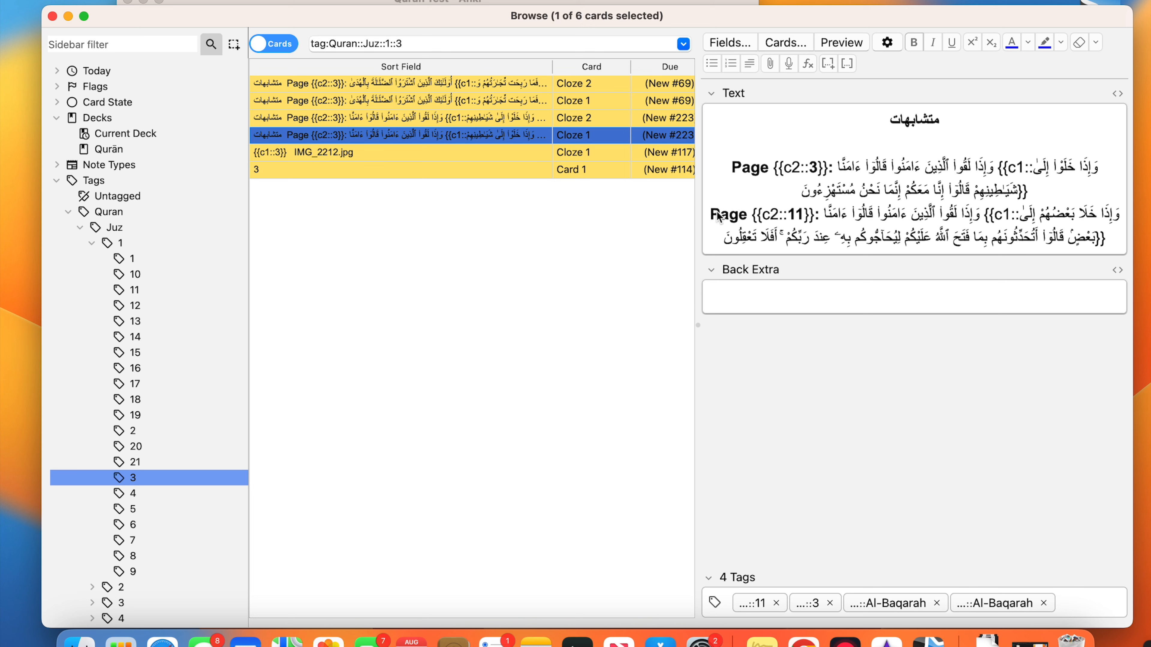
left_click(369, 119)
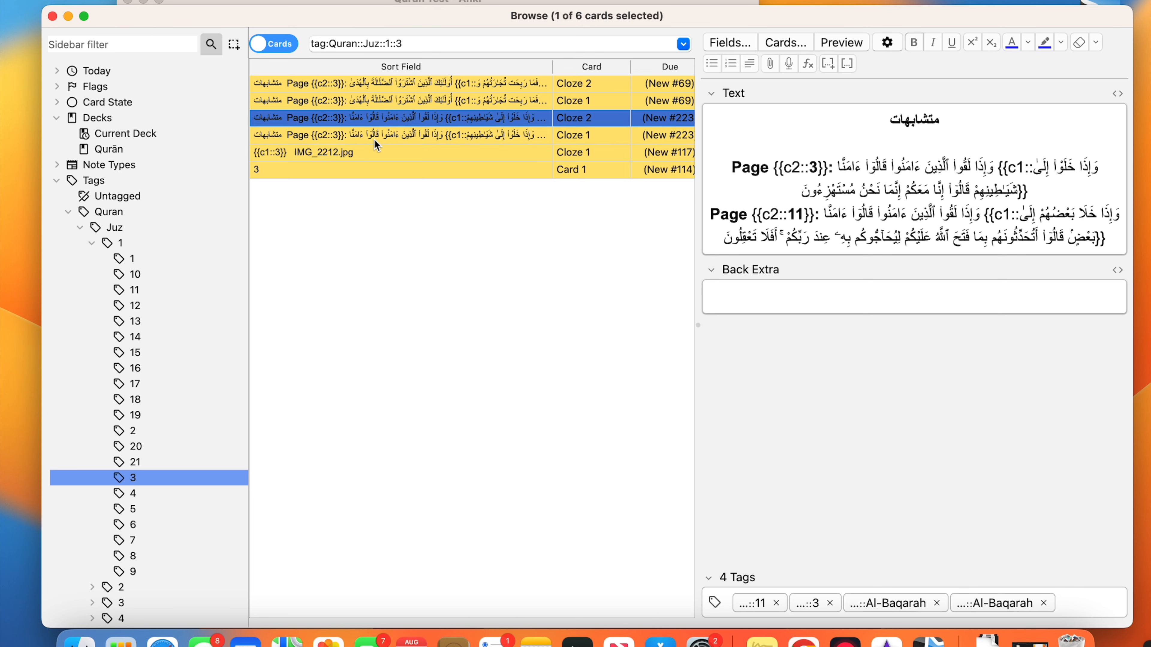
left_click(375, 139)
left_click(375, 155)
left_click_drag(368, 137, 369, 121)
left_click(369, 156)
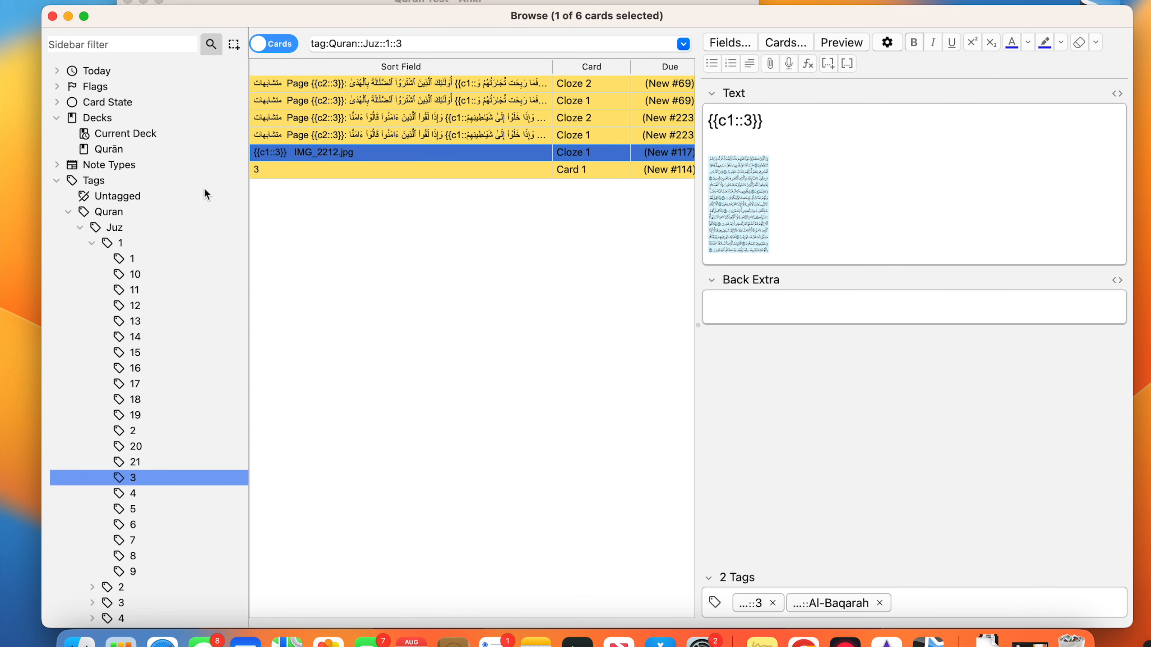
Go back to the page 11 cards and look through its mutashabihat, basic and page-image cloze cards.
left_click(162, 292)
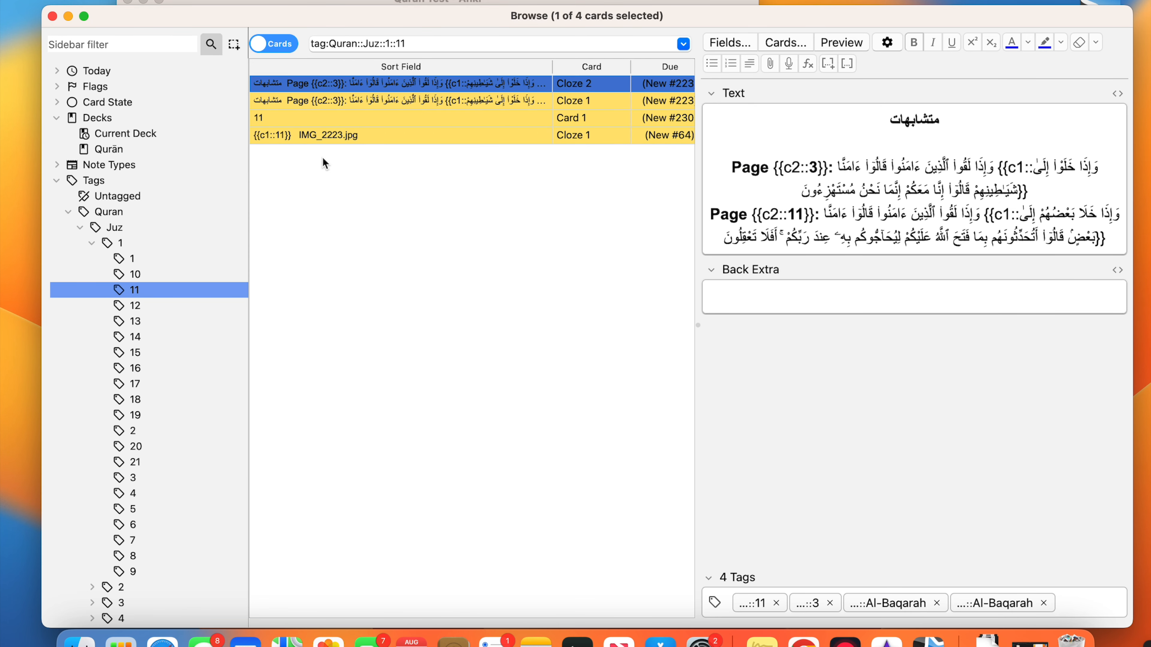
left_click(443, 101)
left_click(443, 122)
left_click(433, 141)
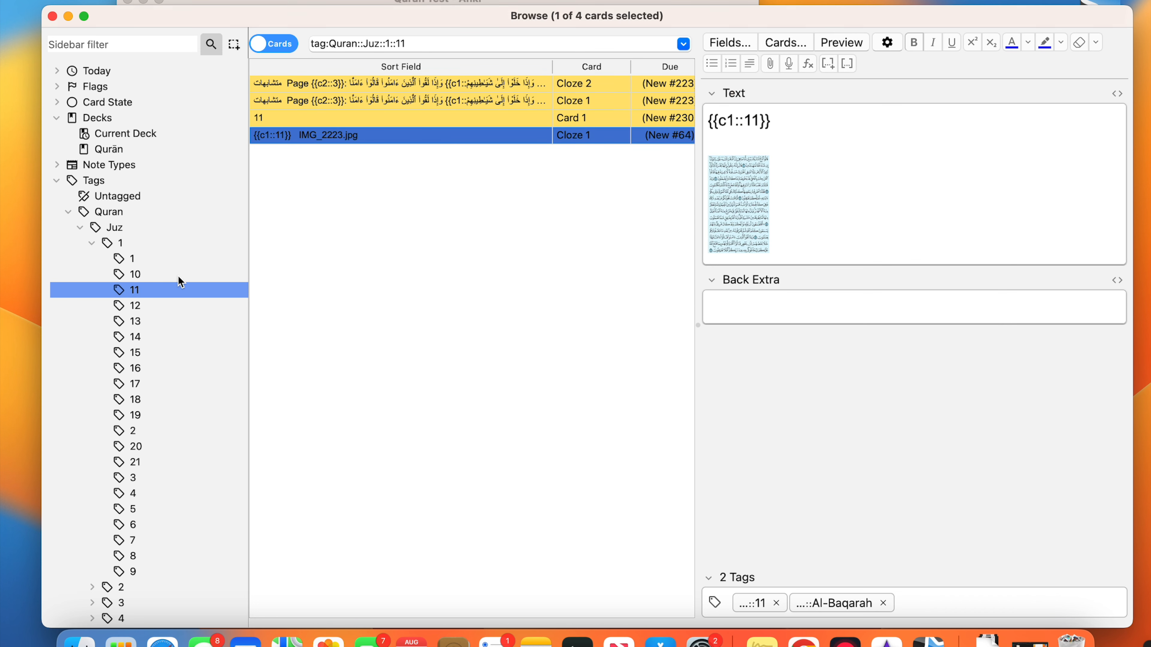
Examine the mutashabihat note comparing pages 4 and 26 under Juz 1 page 4, and list the cards tagged page 26 under Juz 2.
left_click(150, 496)
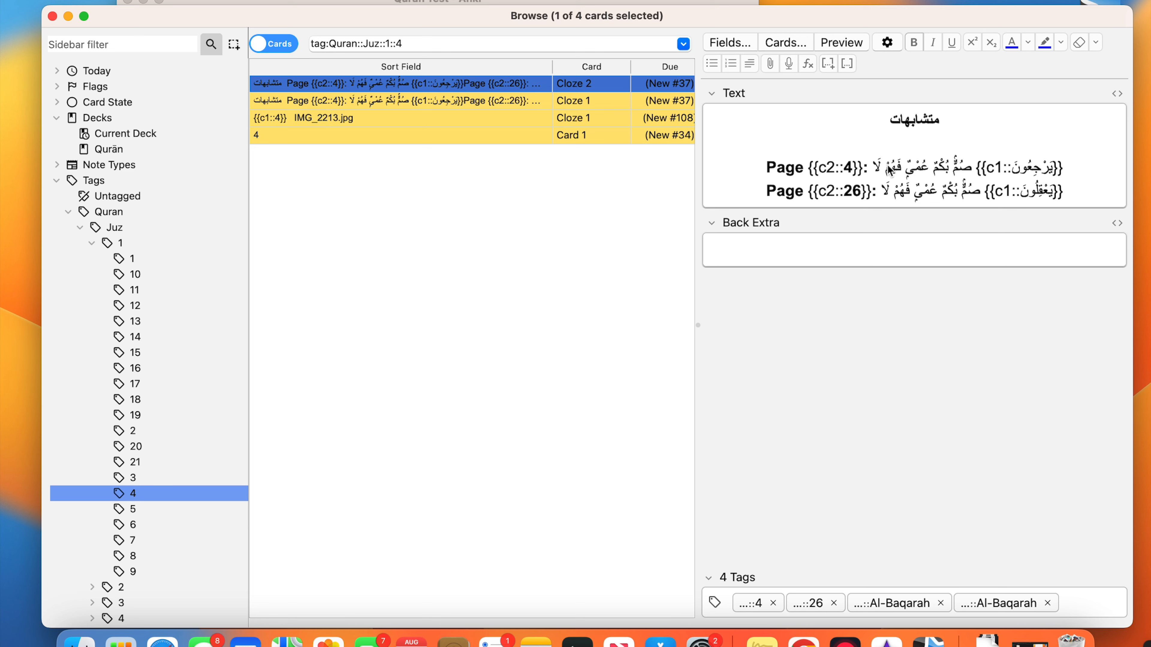
left_click(854, 174)
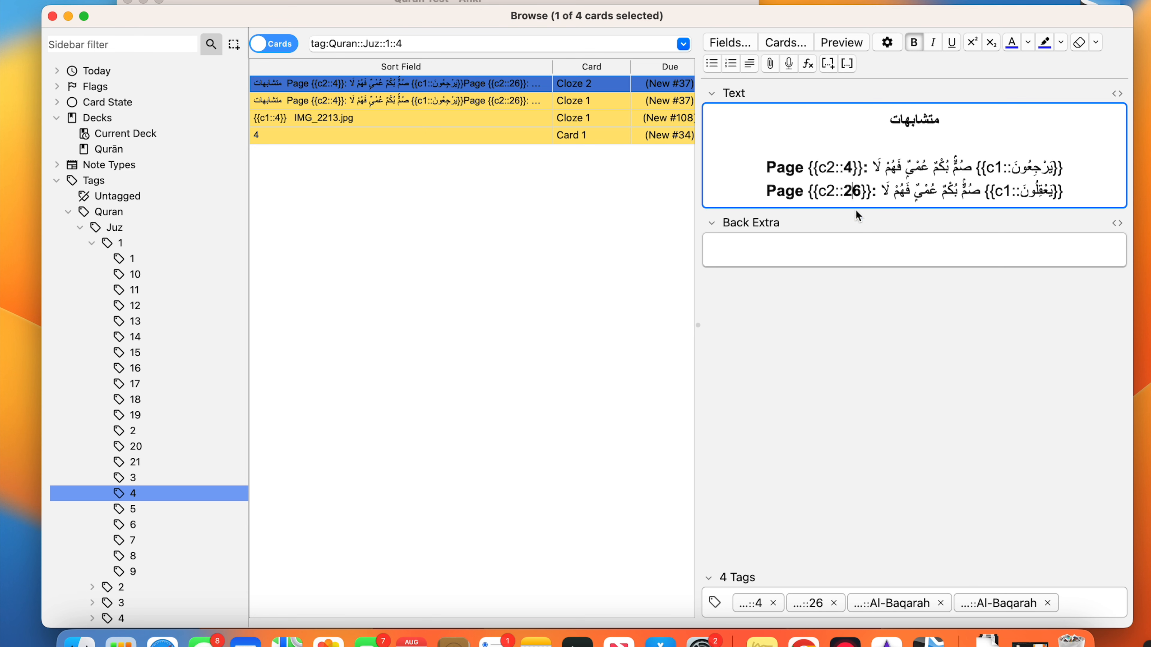
scroll(124, 499, "down", 5)
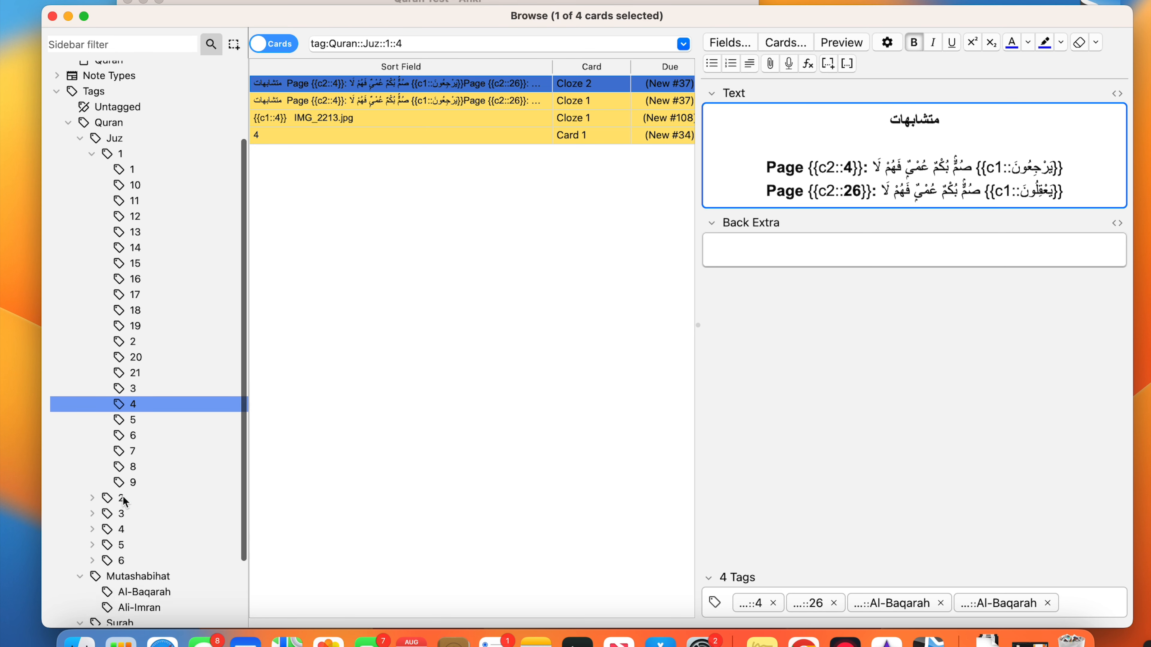
left_click(94, 498)
scroll(134, 524, "down", 6)
scroll(135, 526, "down", 1)
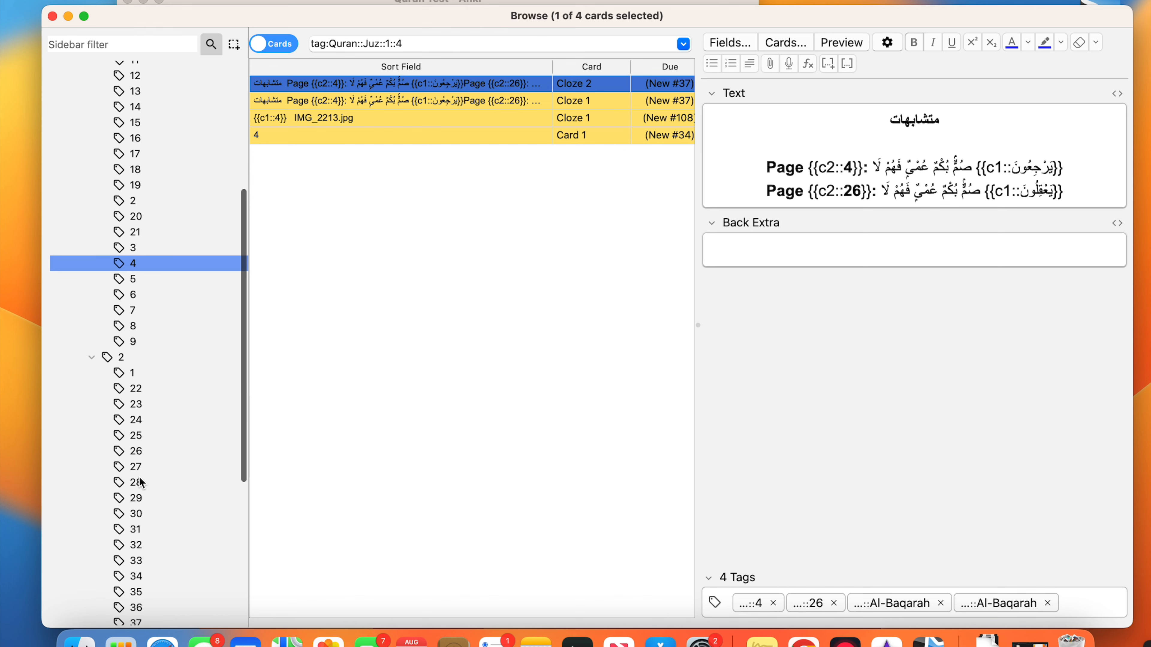
left_click(138, 451)
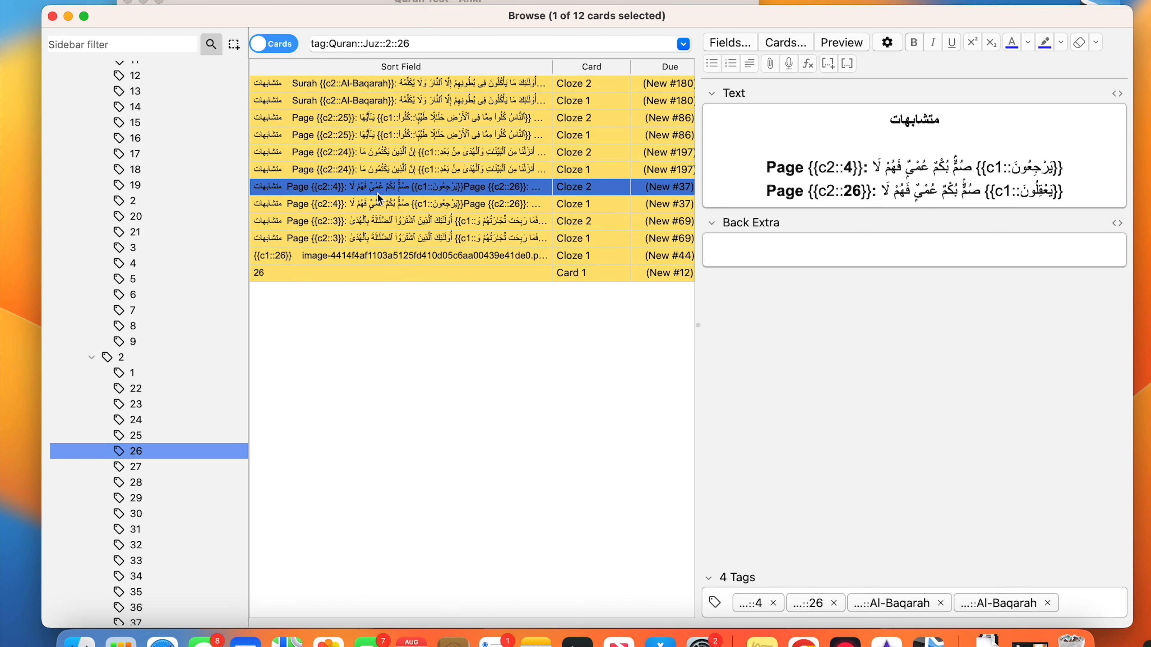
Compare the two mutashabihat cloze cards for pages 4 and 26 in the Juz 2 page 26 list.
left_click(377, 208)
left_click(372, 187)
left_click(375, 206)
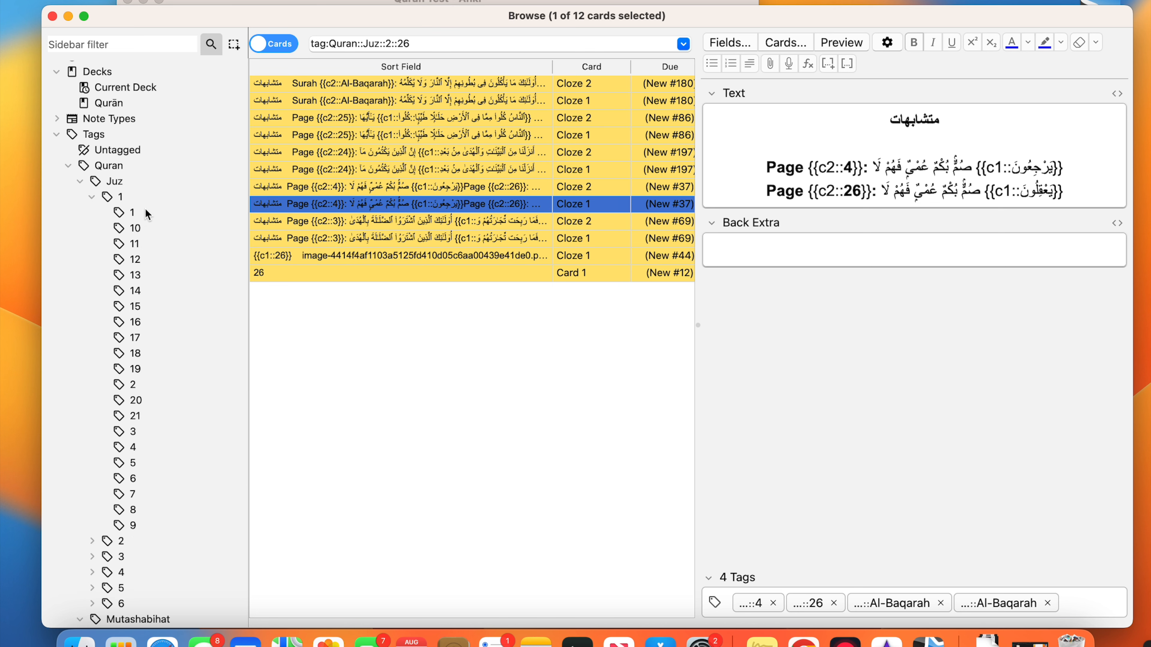
Check the page 1 cards under Juz 1 and unsuspend both cards tagged page 2.
left_click(145, 211)
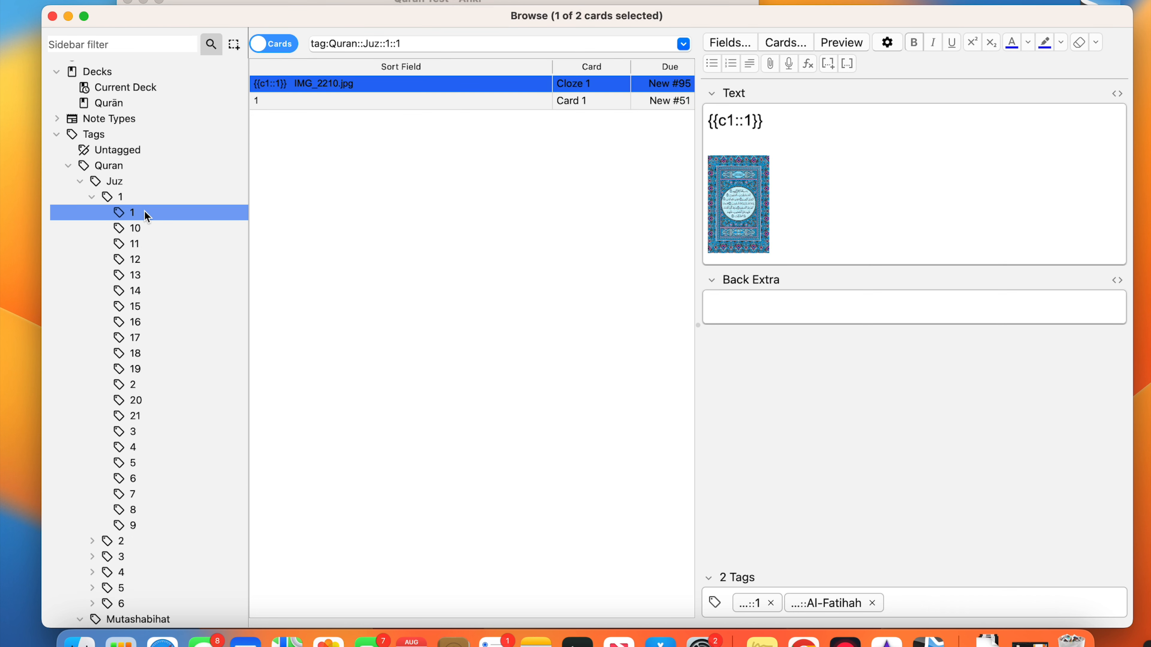
left_click(160, 385)
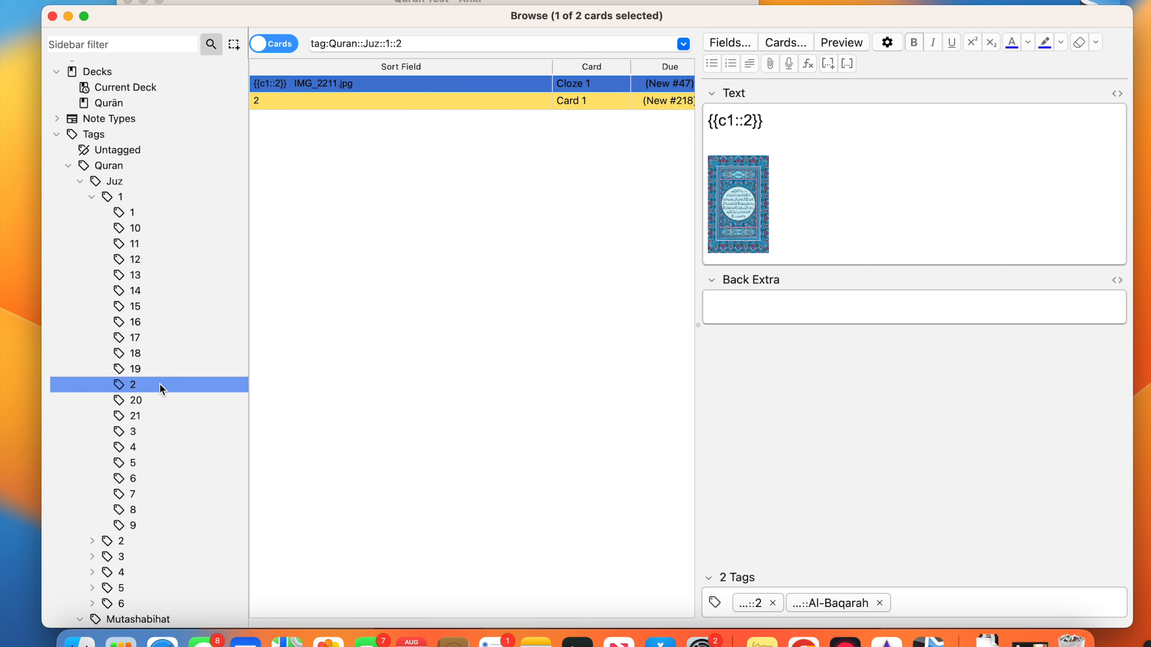
left_click(326, 102, "shift")
key("super+j")
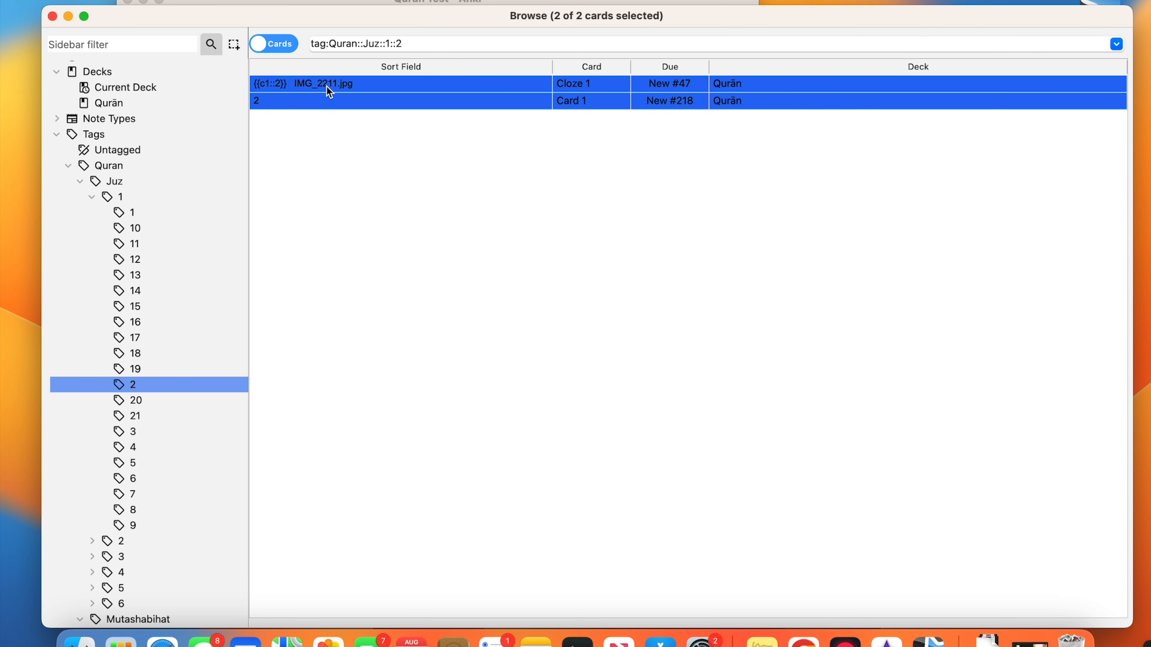
Unsuspend all the cards tagged page 3 under Juz 1 and clear the selection.
left_click(141, 433)
left_click_drag(321, 169, 324, 79)
key("super+j")
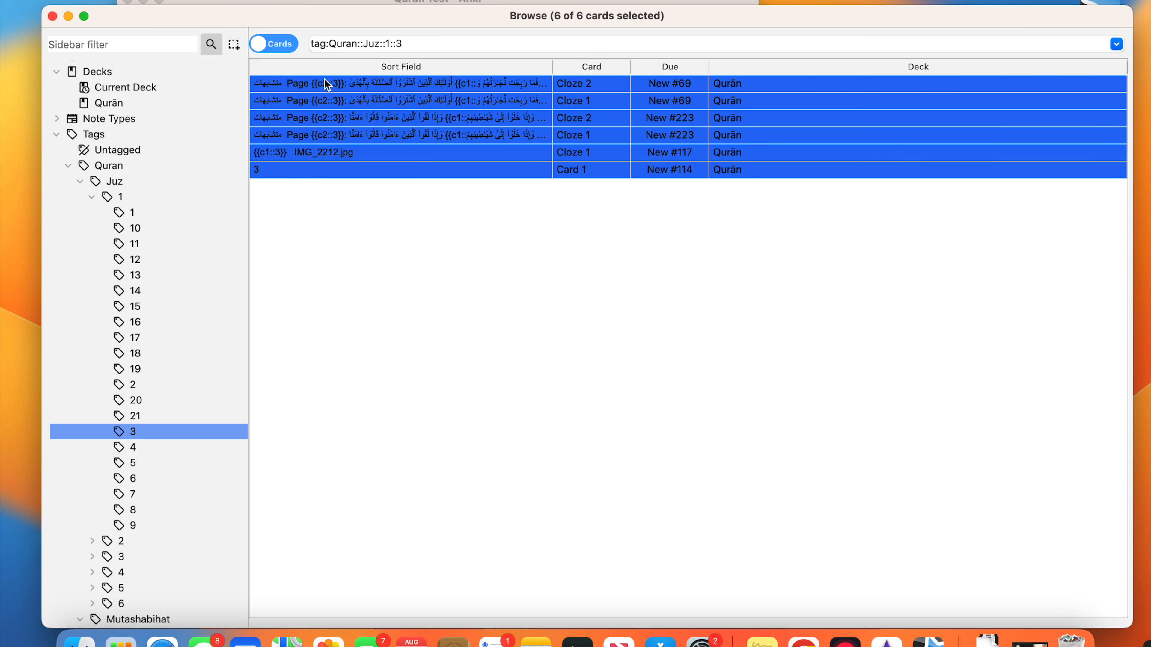
left_click(343, 168)
left_click(353, 230)
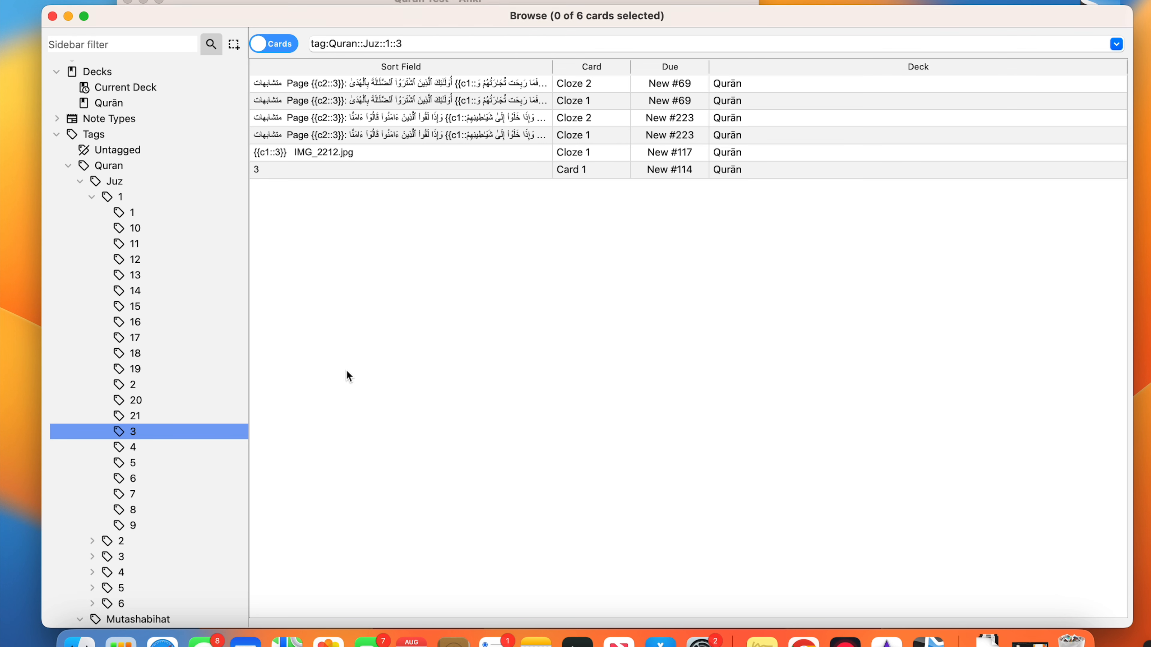
Close the card browser and start studying the Qurān deck.
left_click(52, 17)
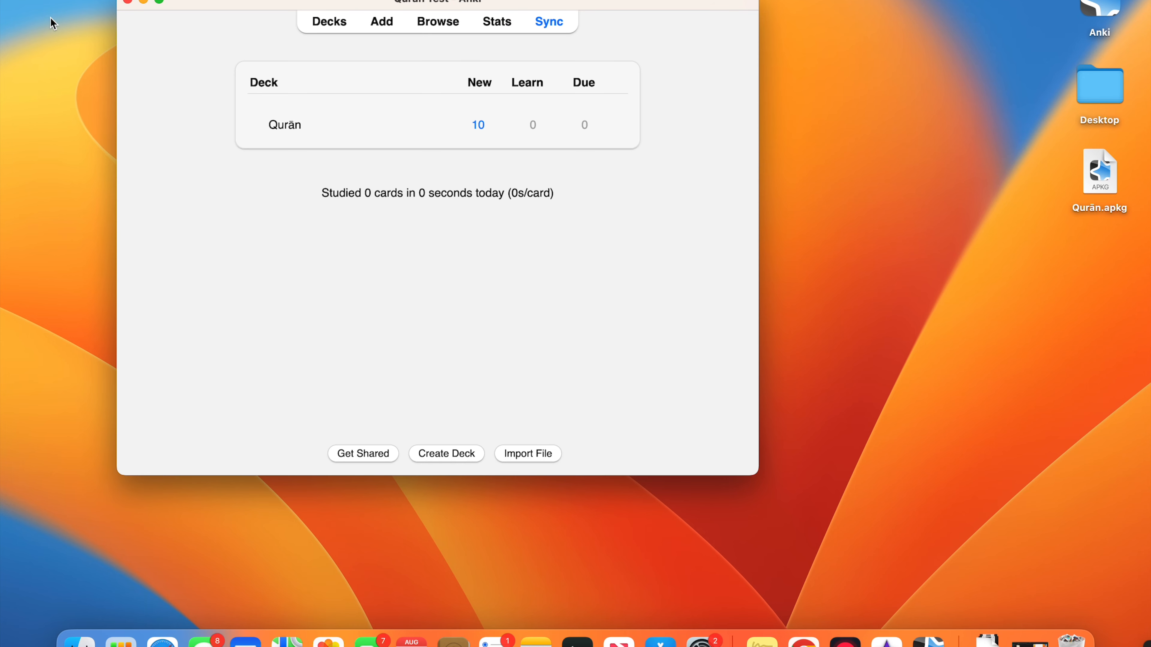
left_click(295, 133)
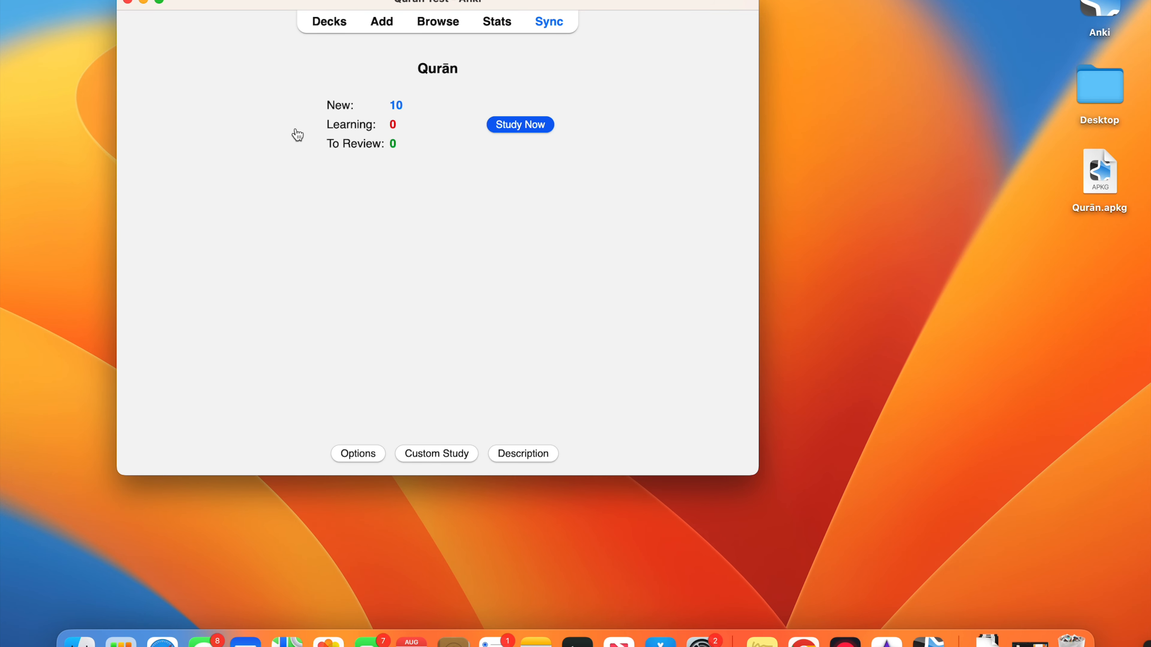
left_click(514, 129)
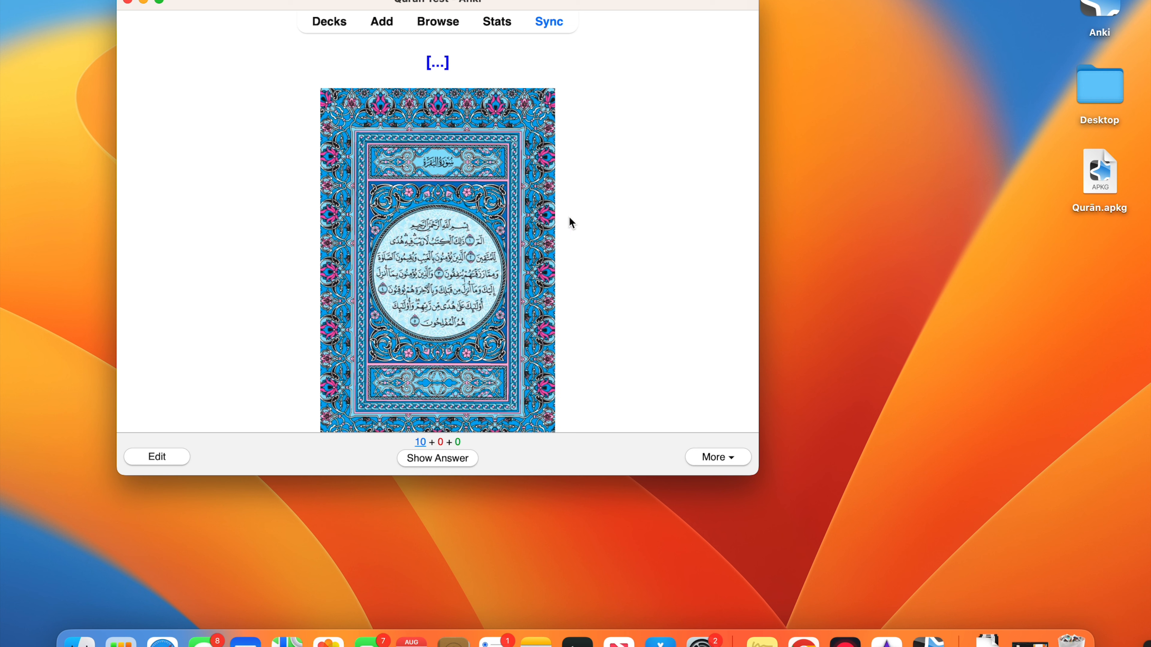
Reveal the answers to the page 2 image cloze and the basic page 1 card, and rate both Good.
key("space")
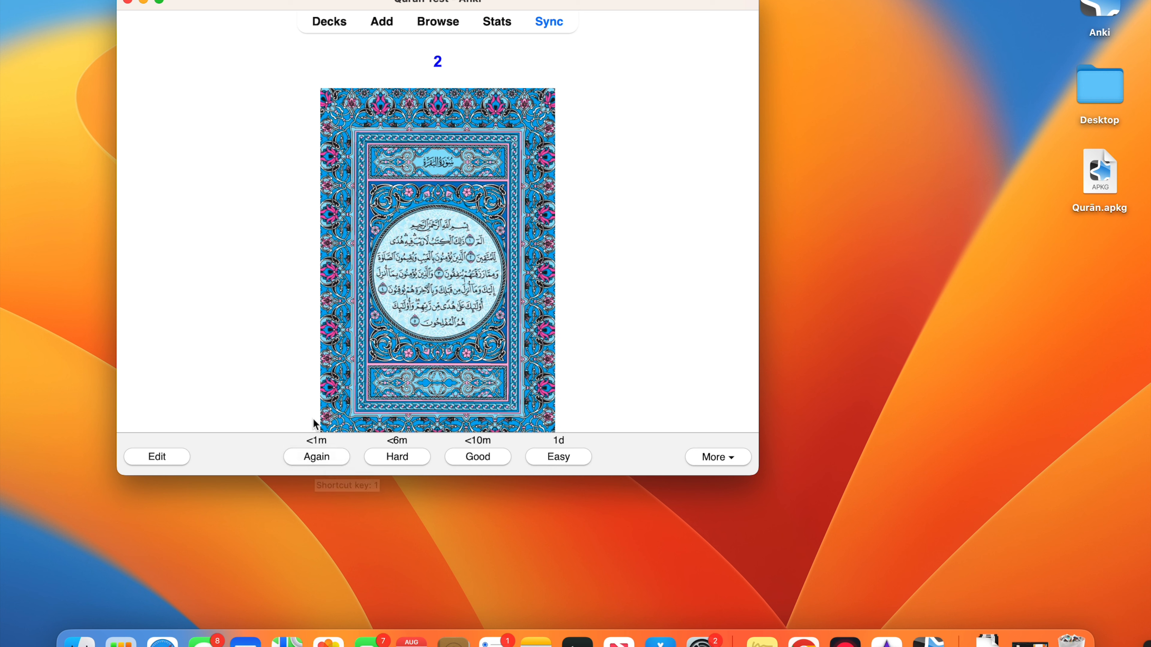
left_click(492, 459)
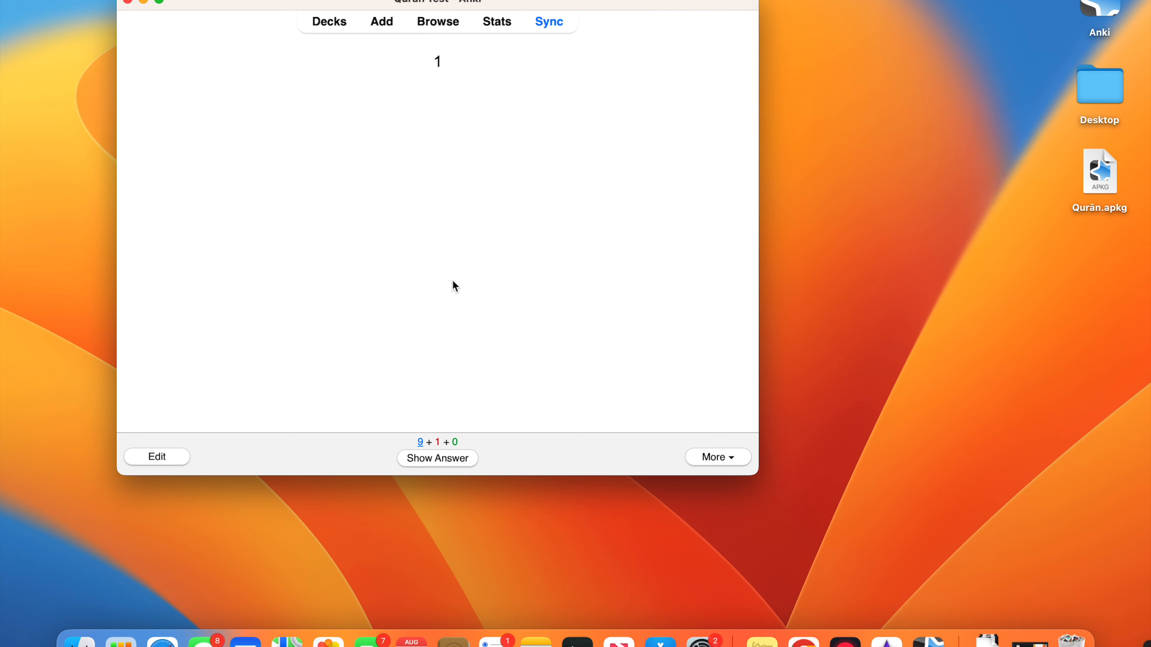
key("space")
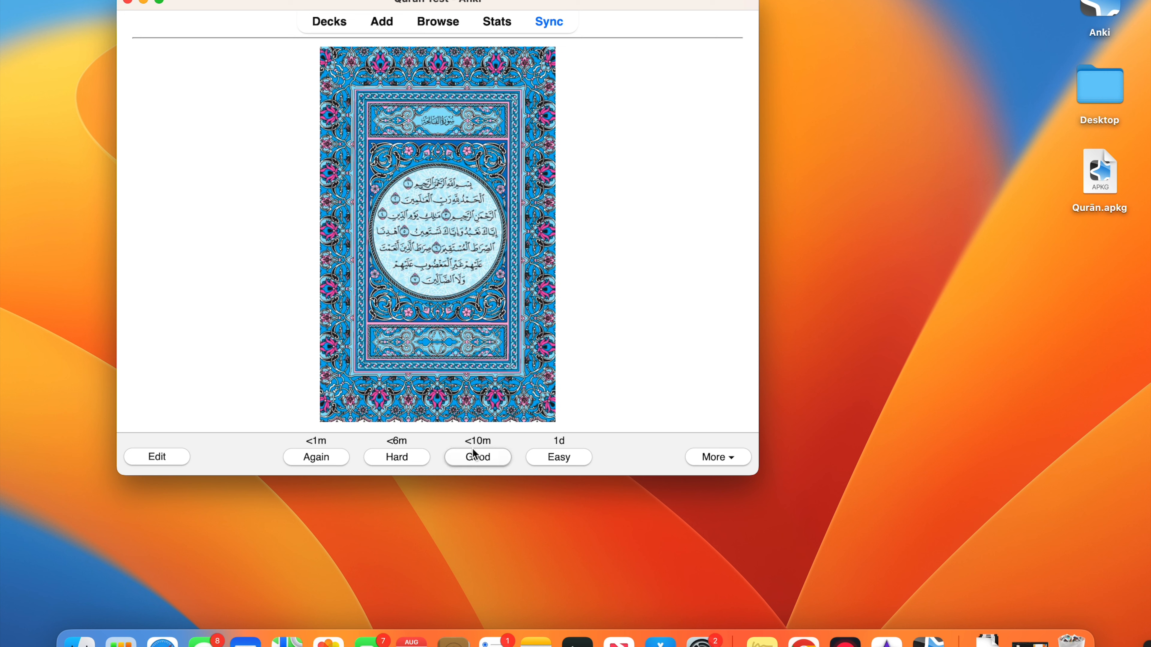
left_click(477, 458)
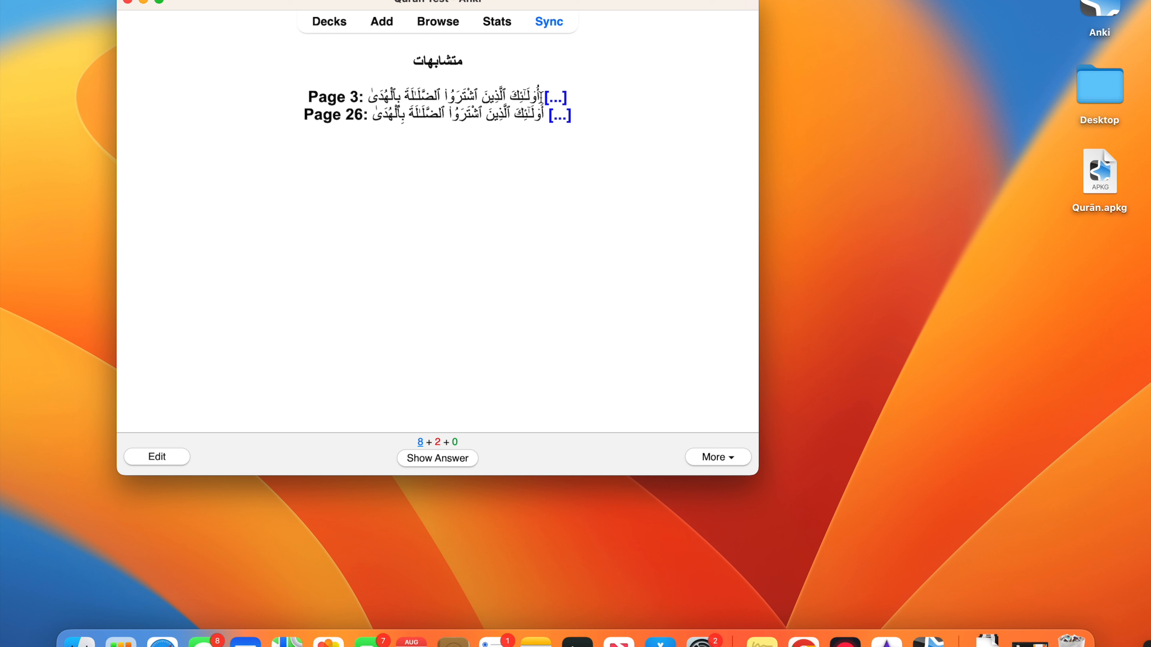
Compare the shared wording on the pages 3 and 26 mutashabihat cloze, reveal the differing endings and rate the card Good.
left_click_drag(544, 98, 572, 108)
left_click(573, 110)
left_click_drag(309, 98, 540, 98)
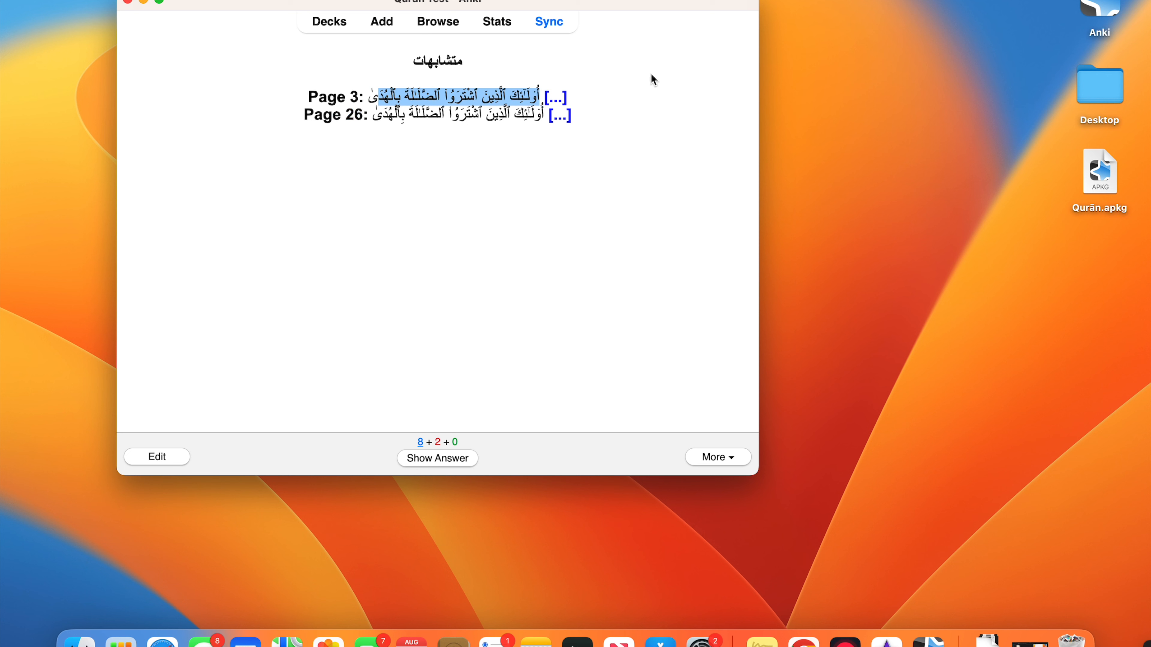
left_click(413, 122)
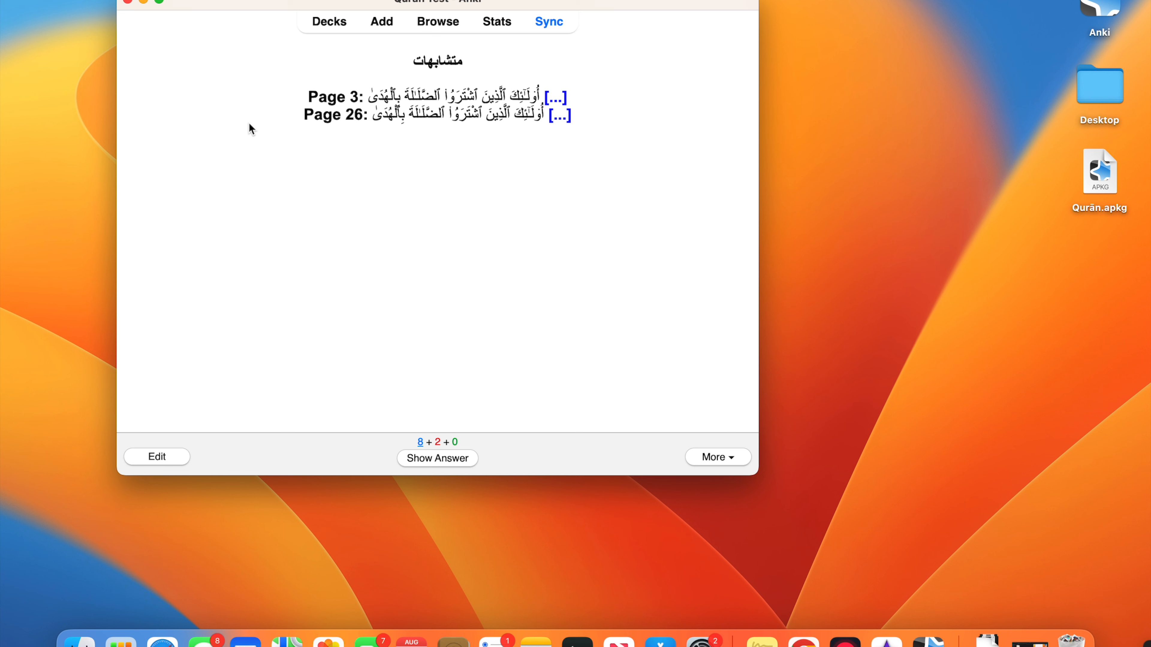
key("space")
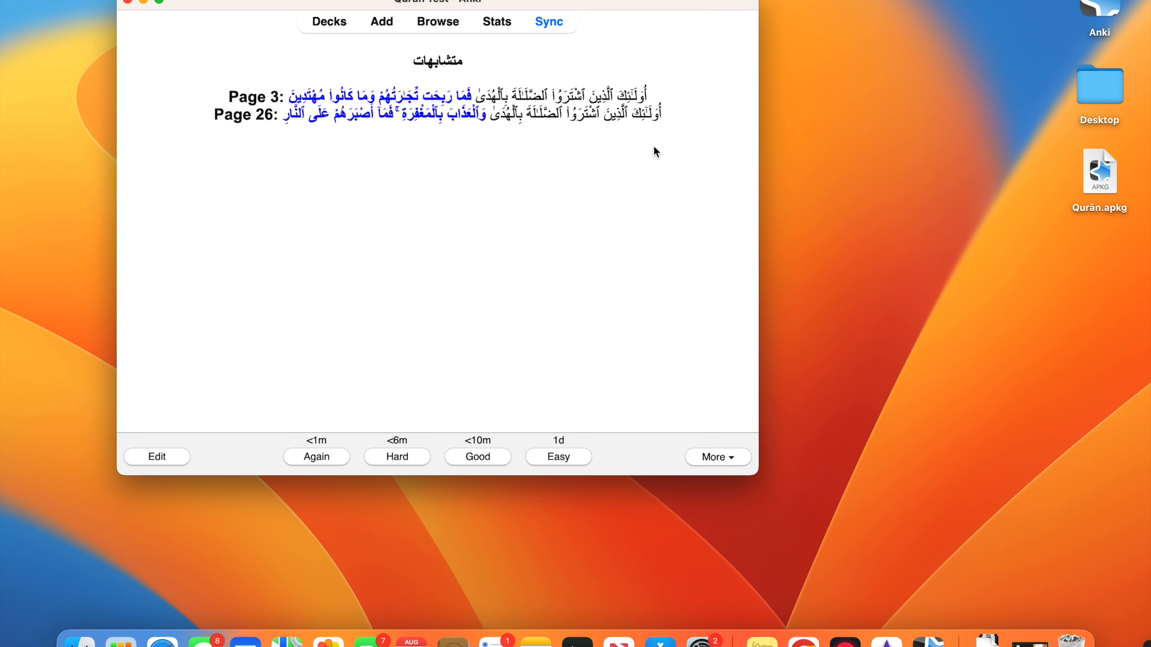
left_click(486, 458)
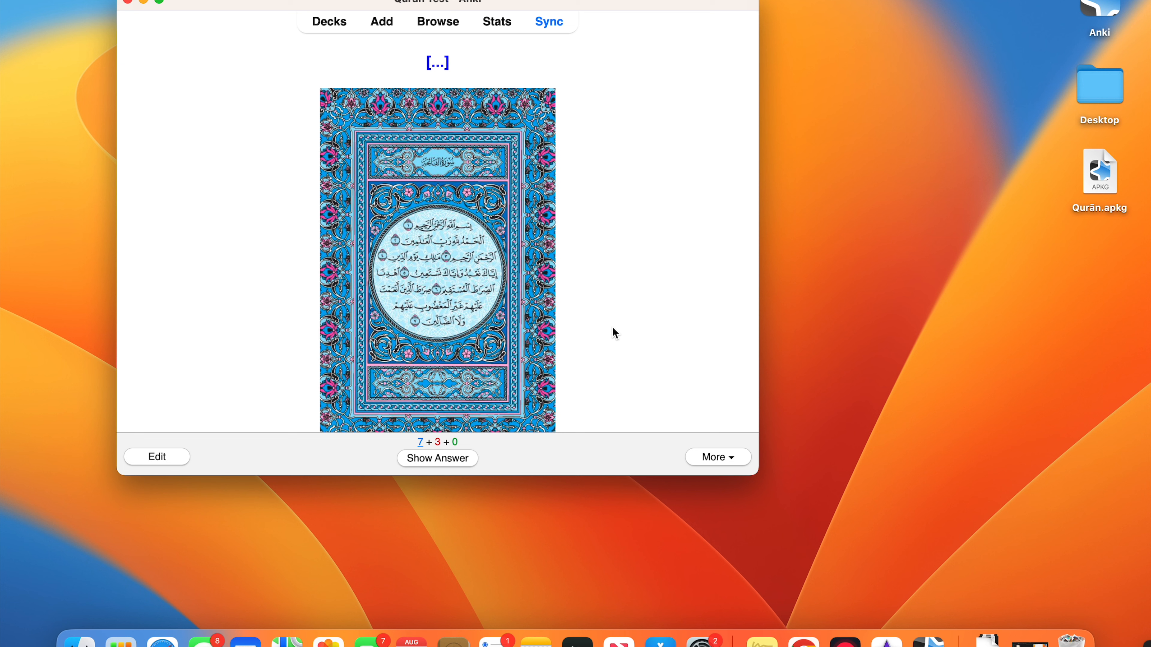
Reveal and rate the page 1 image cloze Good and the basic page 3 card Again.
key("space")
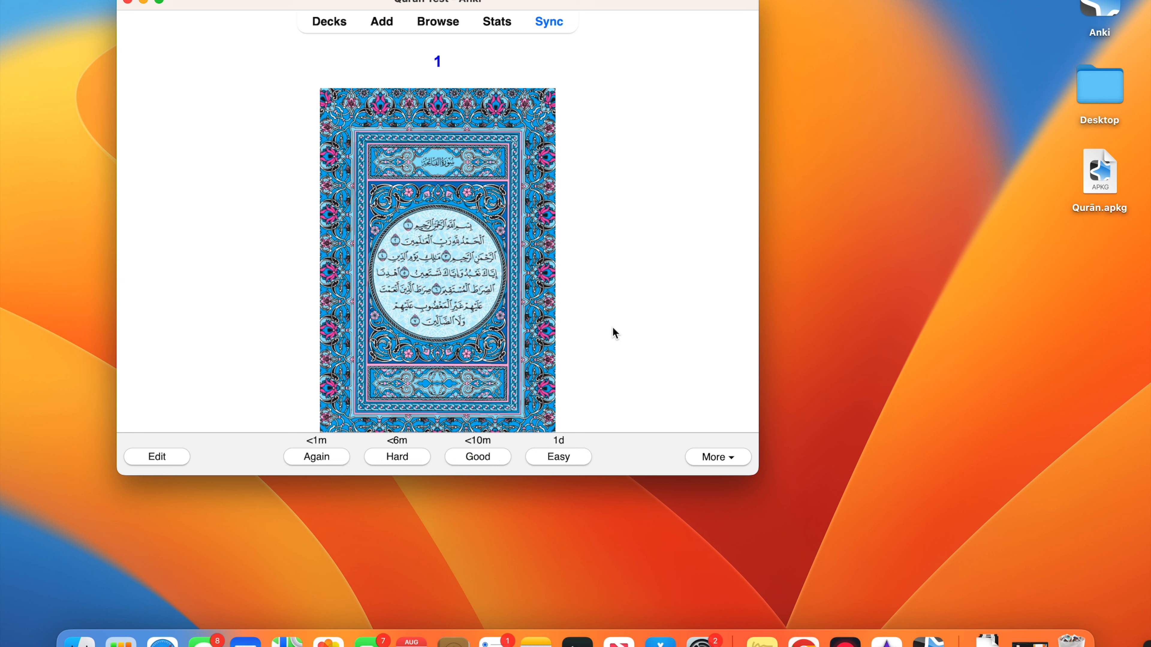
left_click(497, 457)
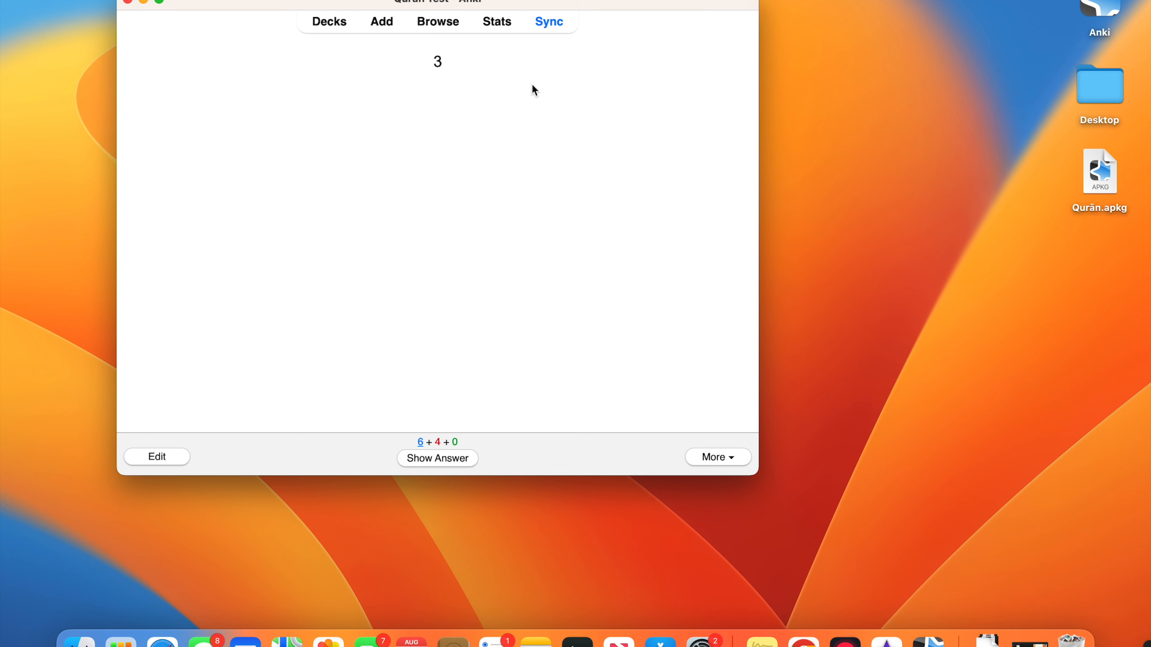
key("space")
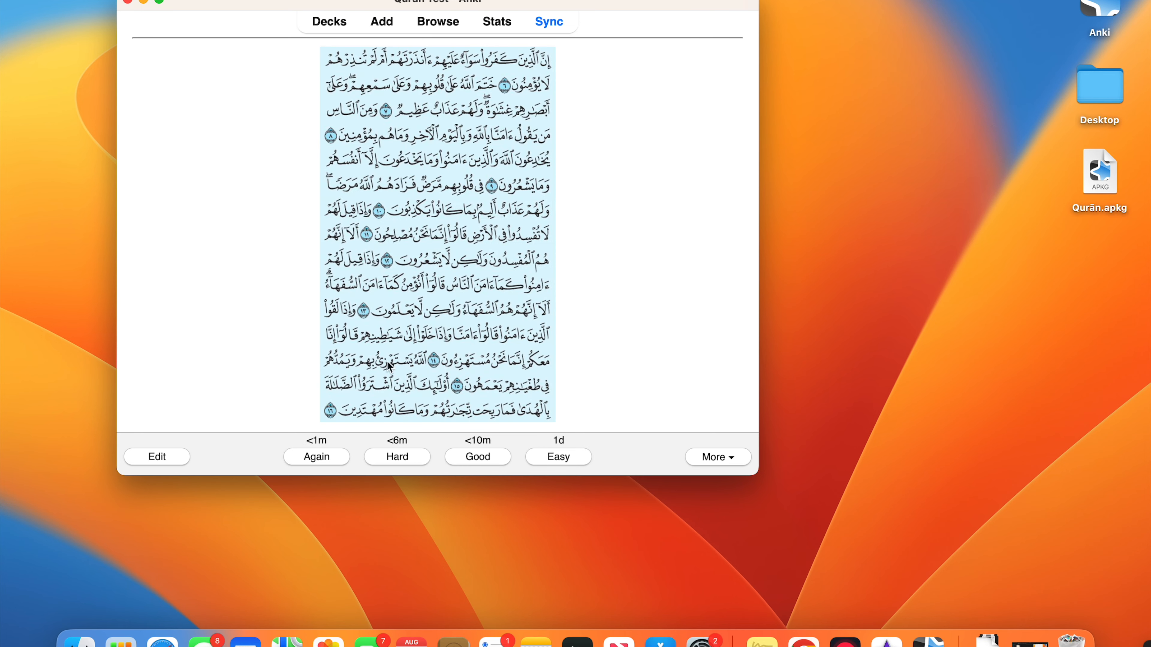
scroll(327, 415, "up", 2)
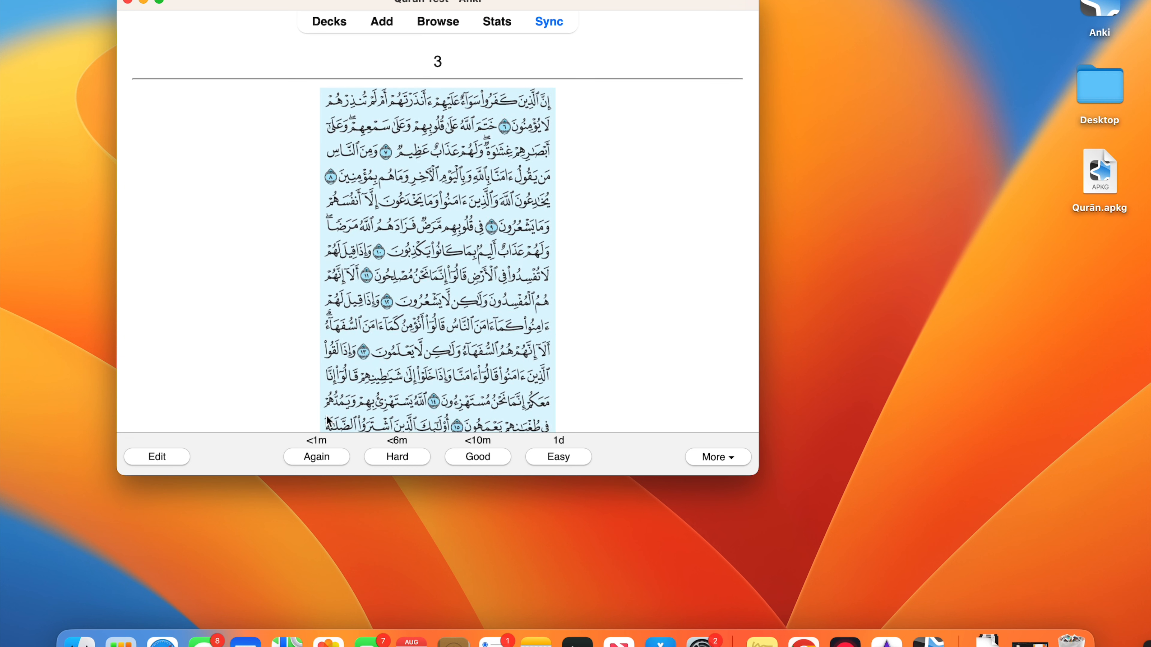
scroll(327, 415, "down", 2)
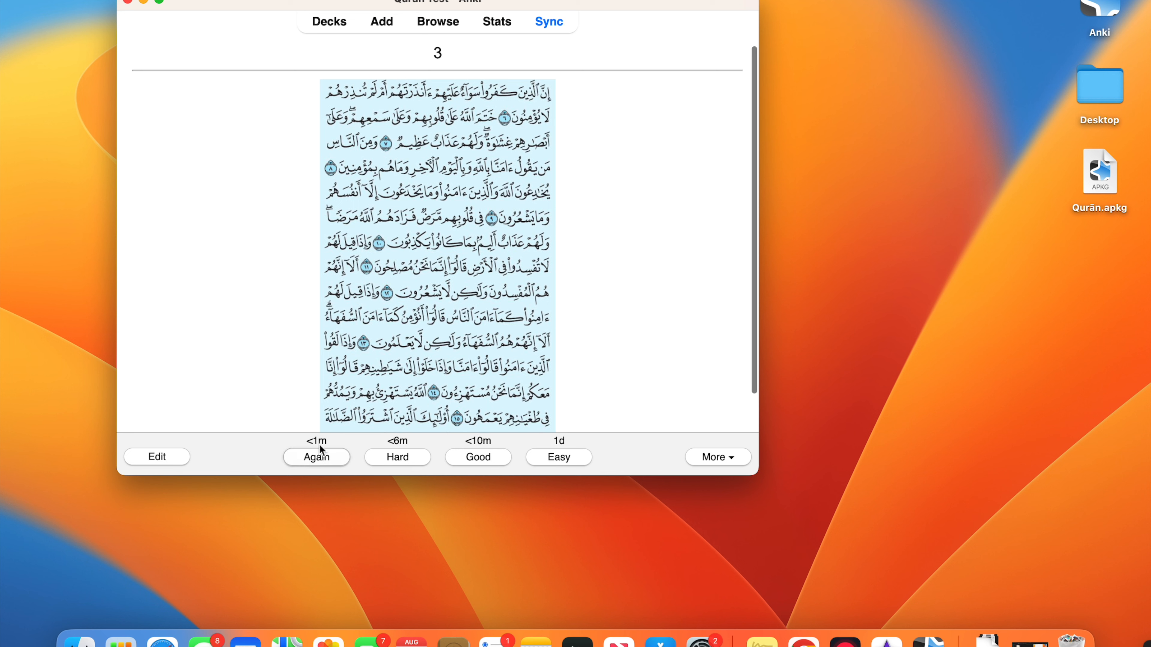
left_click(317, 453)
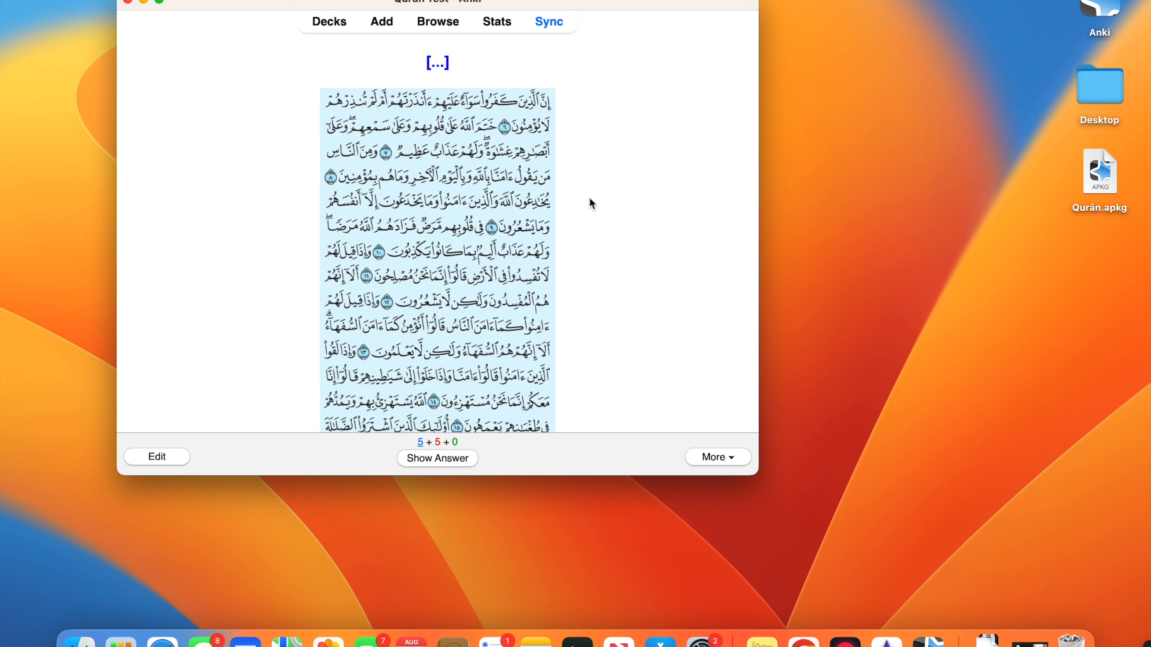
Reveal the page number on the page 3 image cloze and rate it Good.
key("space")
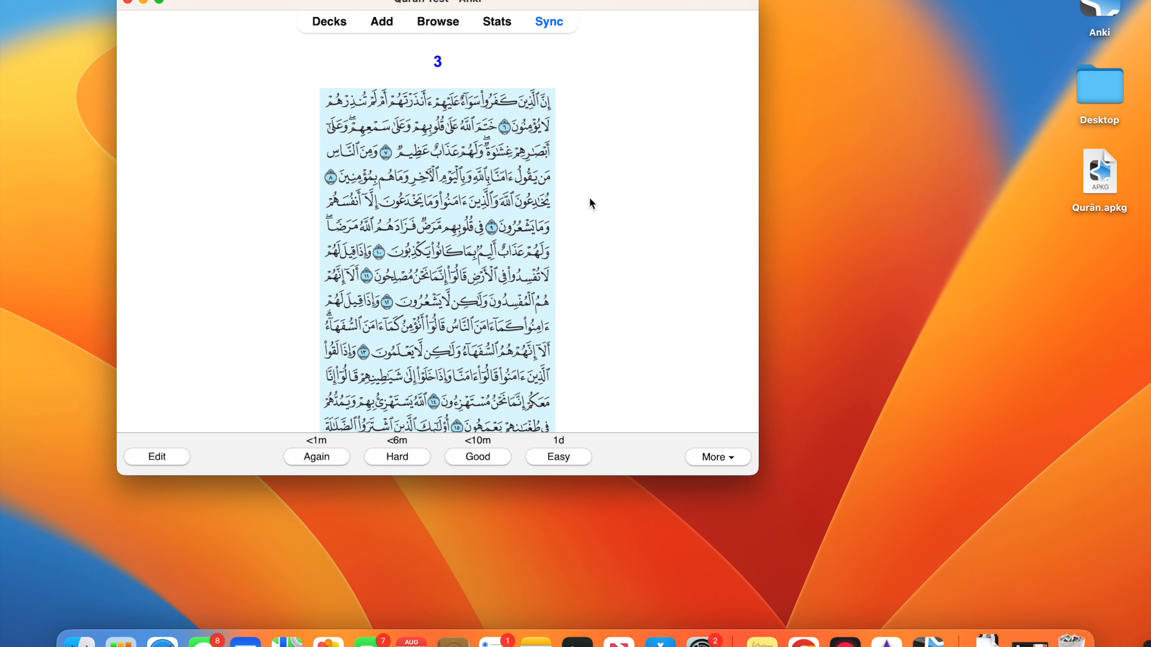
left_click(480, 458)
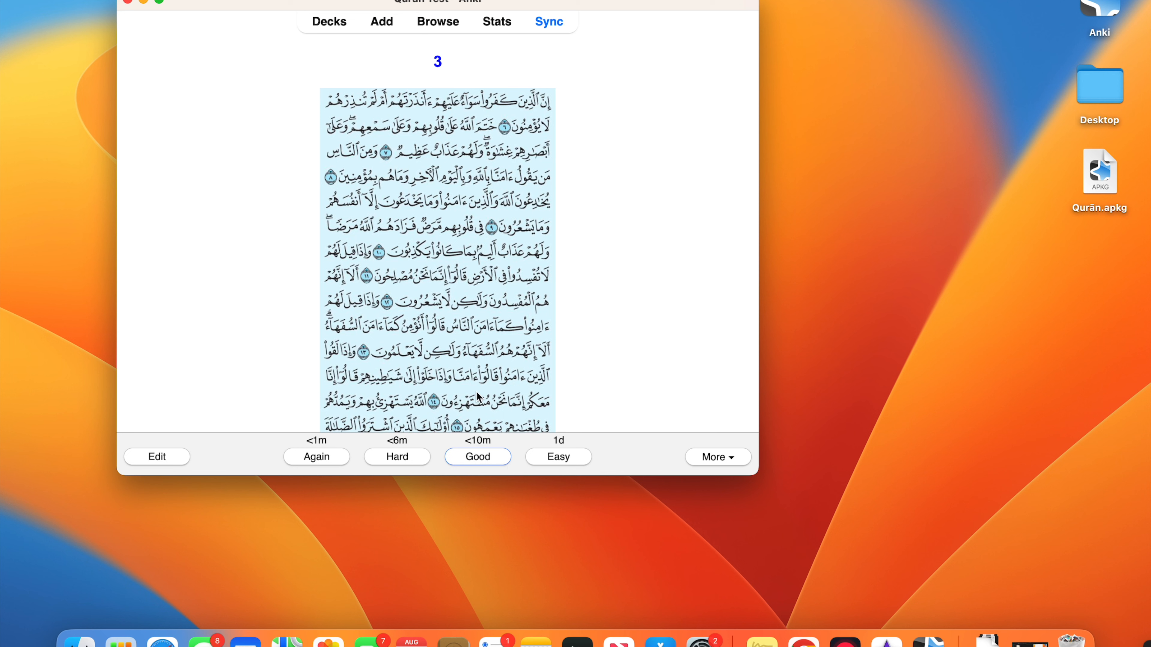
key("space")
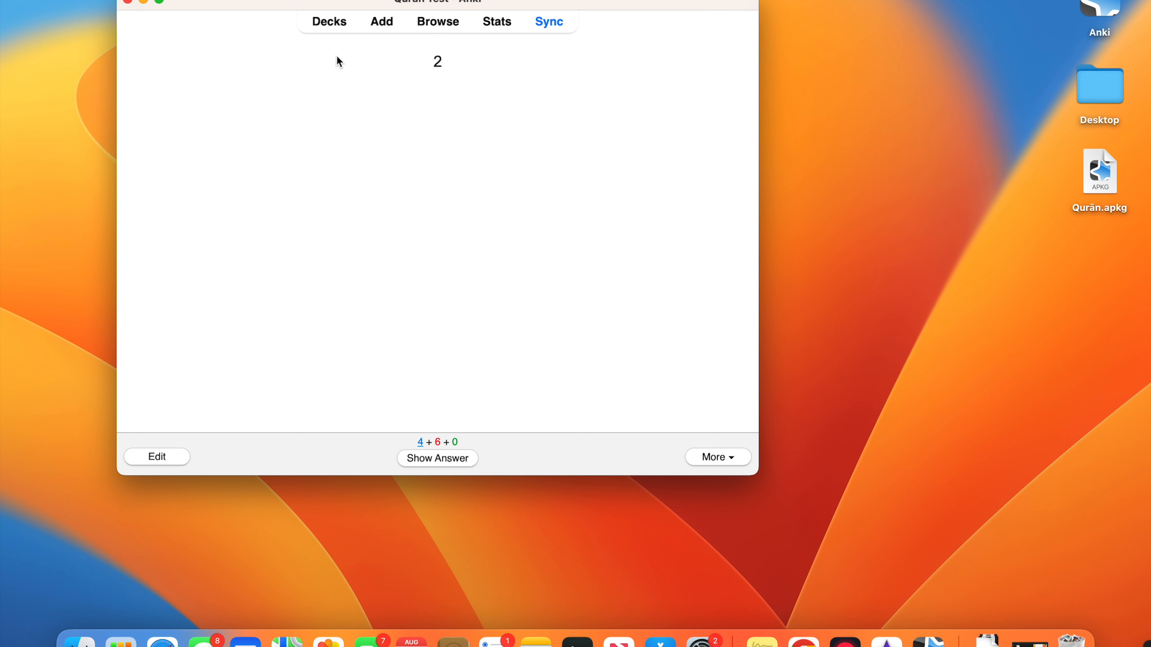
Return to the deck list and sync the collection with AnkiWeb.
left_click(329, 23)
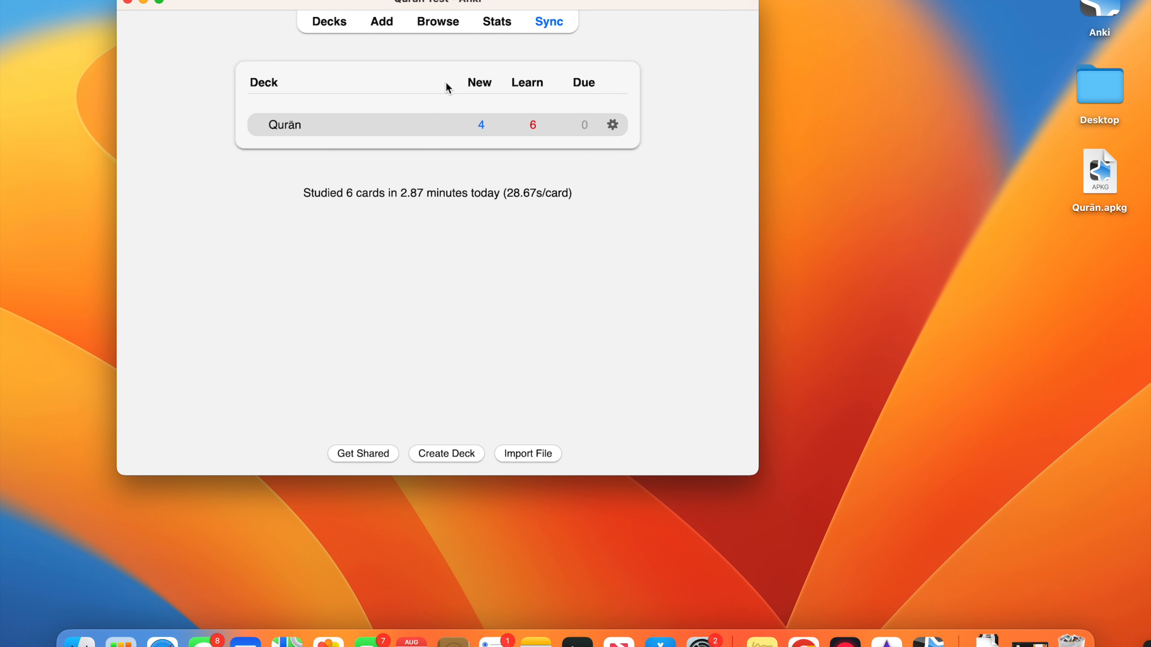
left_click(557, 23)
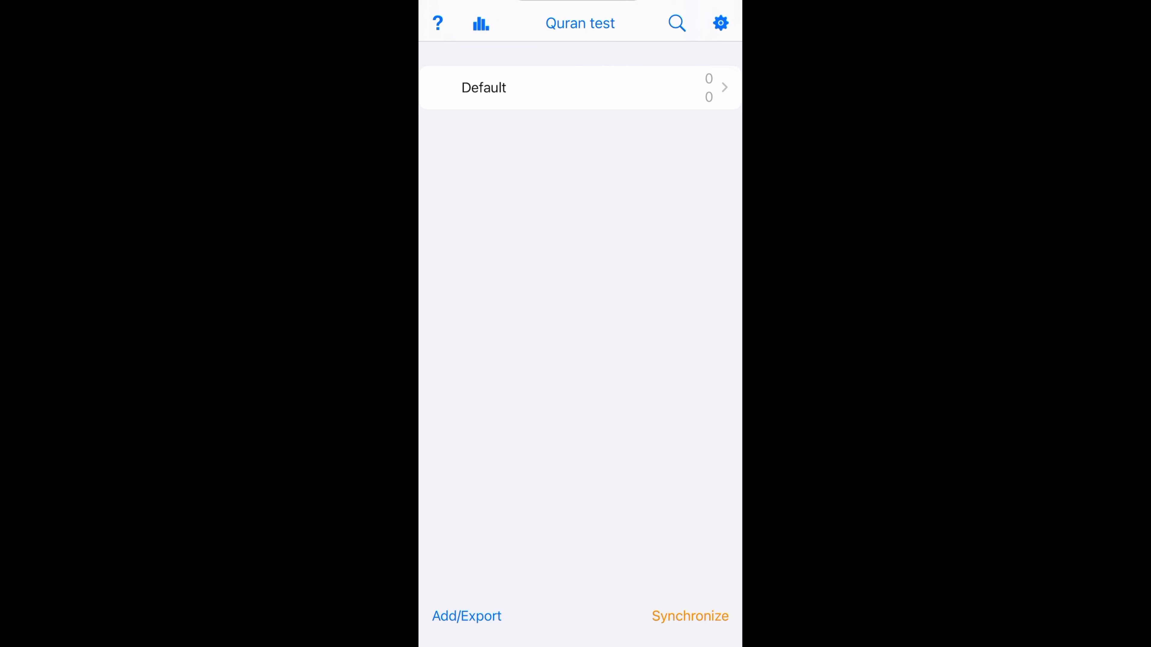
Switch to the Anki mobile app and log in for synchronization with the AnkiWeb account's e-mail and password.
left_click(690, 617)
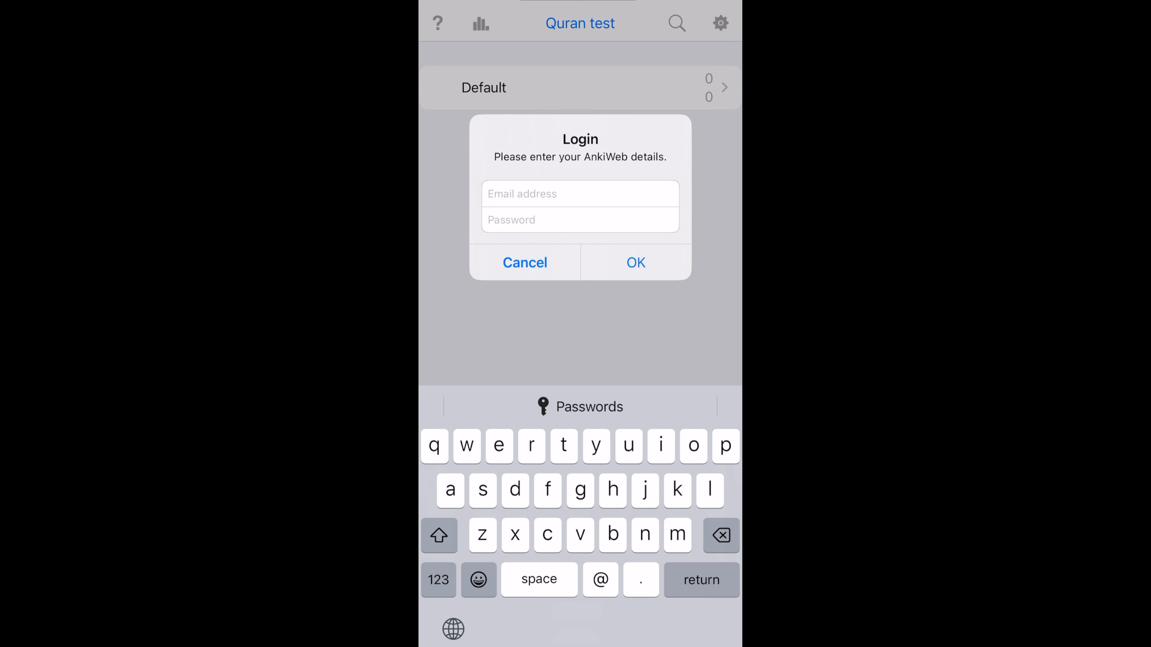
left_click(523, 194)
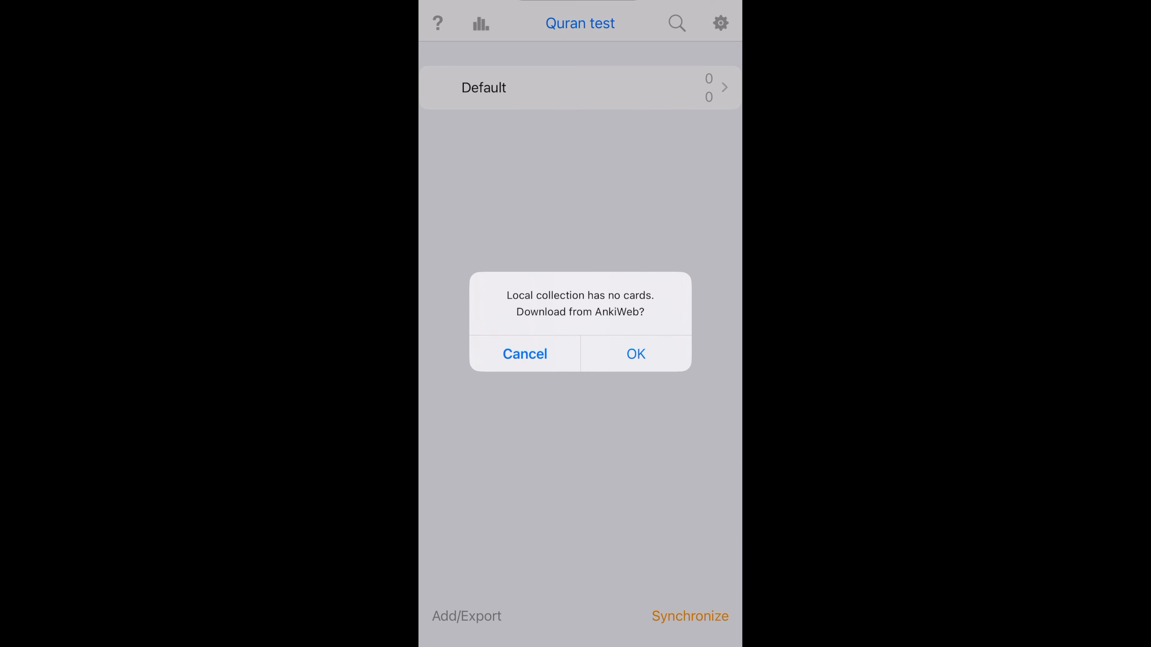
Download the AnkiWeb collection to the mobile app and open the media sync log.
left_click(635, 353)
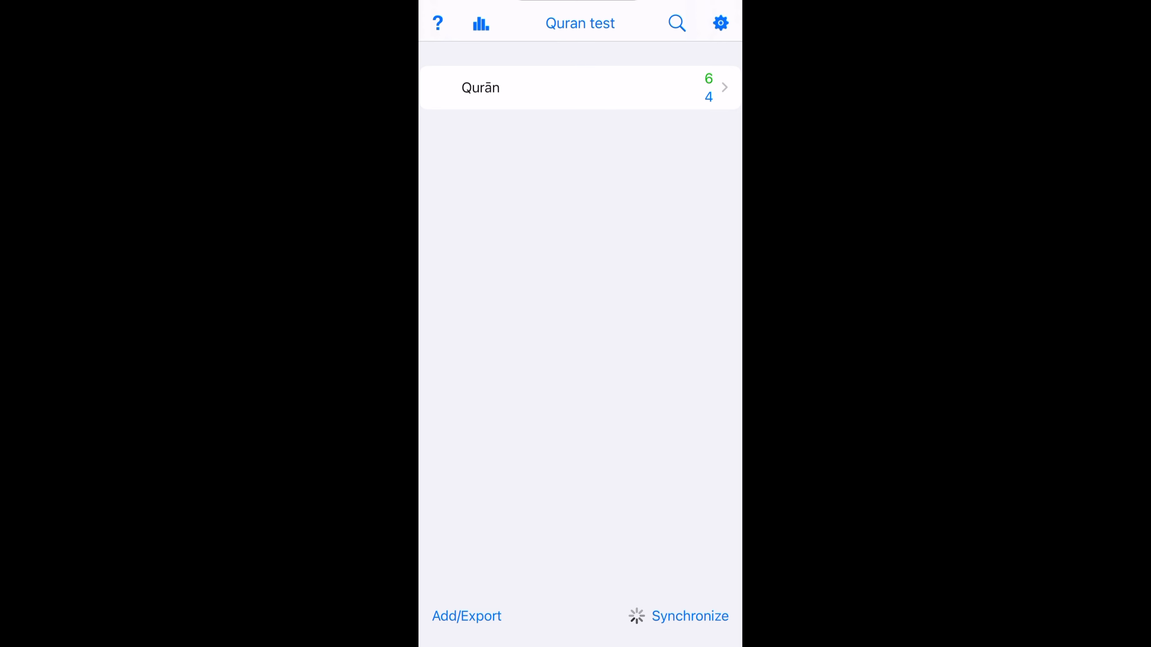
left_click(690, 616)
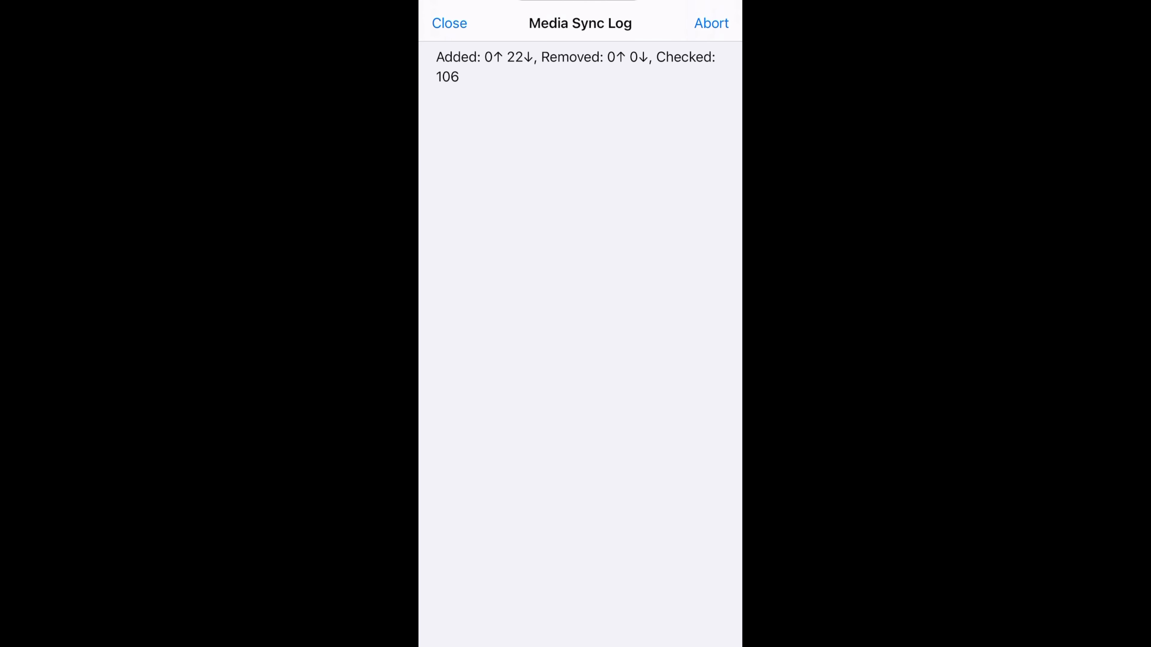